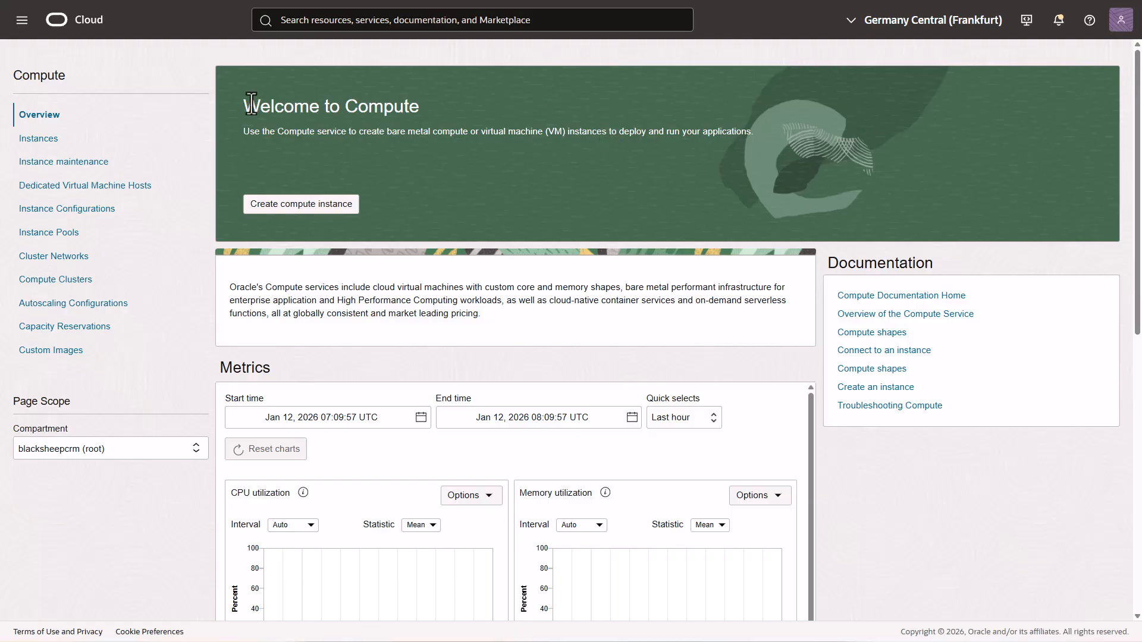
# - Start creating a new compute instance from the Instances page and name it "Siebel 26 Machine"
pyautogui.click(38, 146)
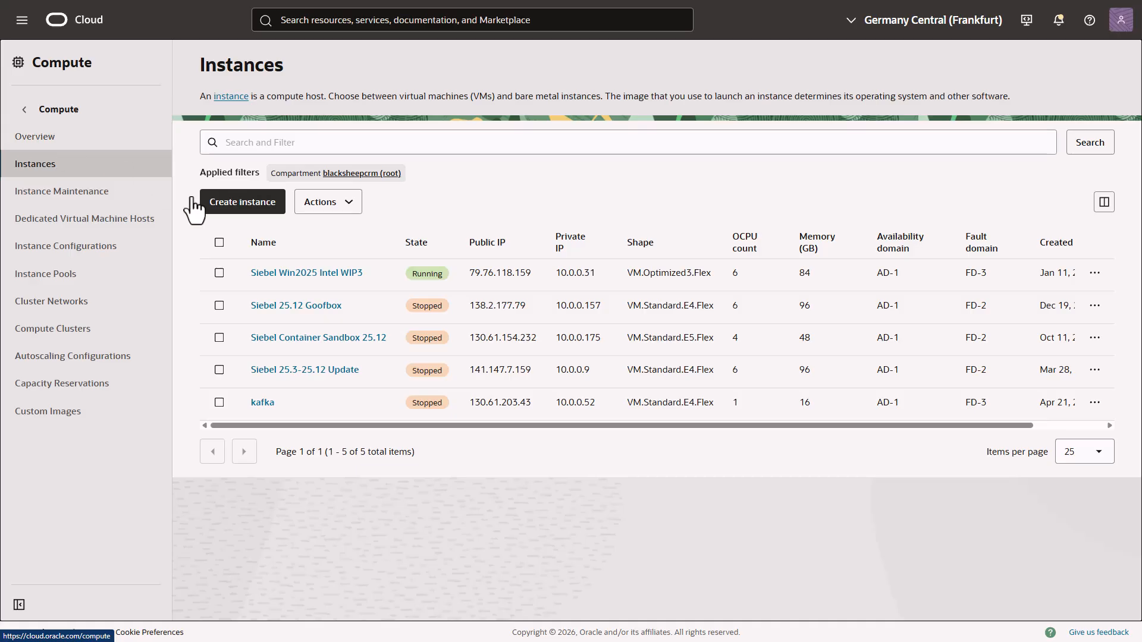
pyautogui.click(246, 203)
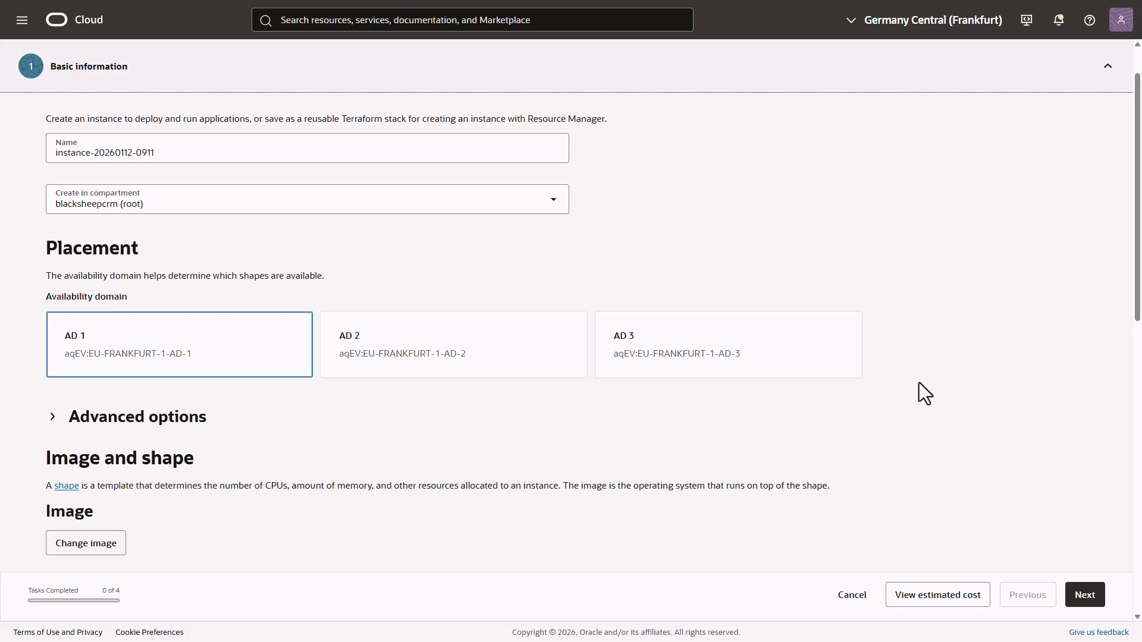
pyautogui.moveTo(212, 156); pyautogui.dragTo(48, 152)
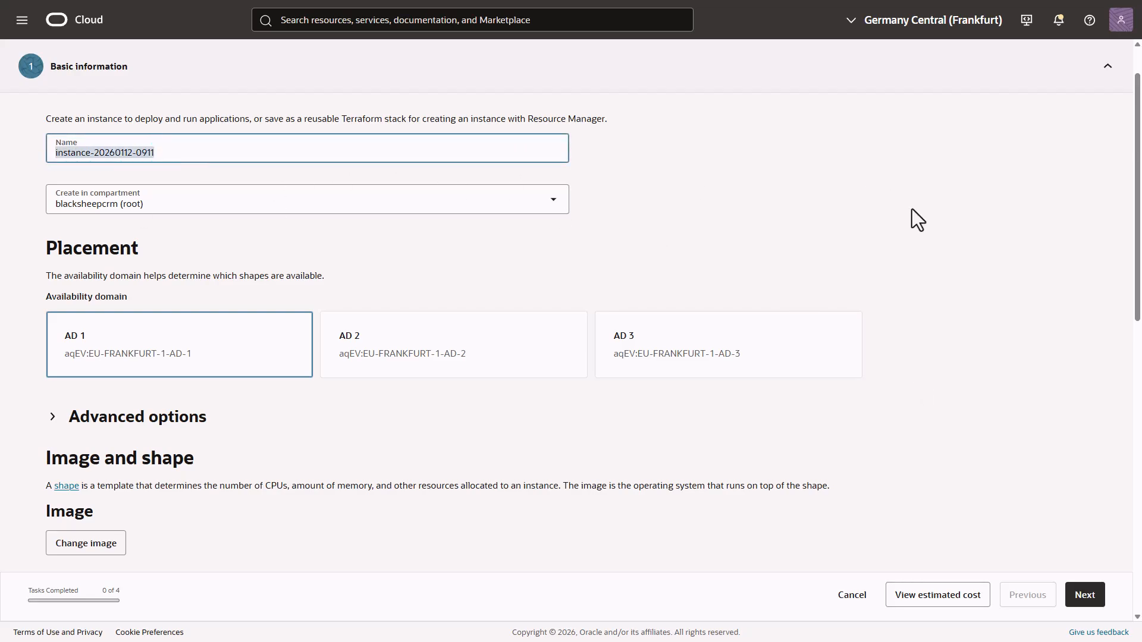
pyautogui.write('Siebel 2')
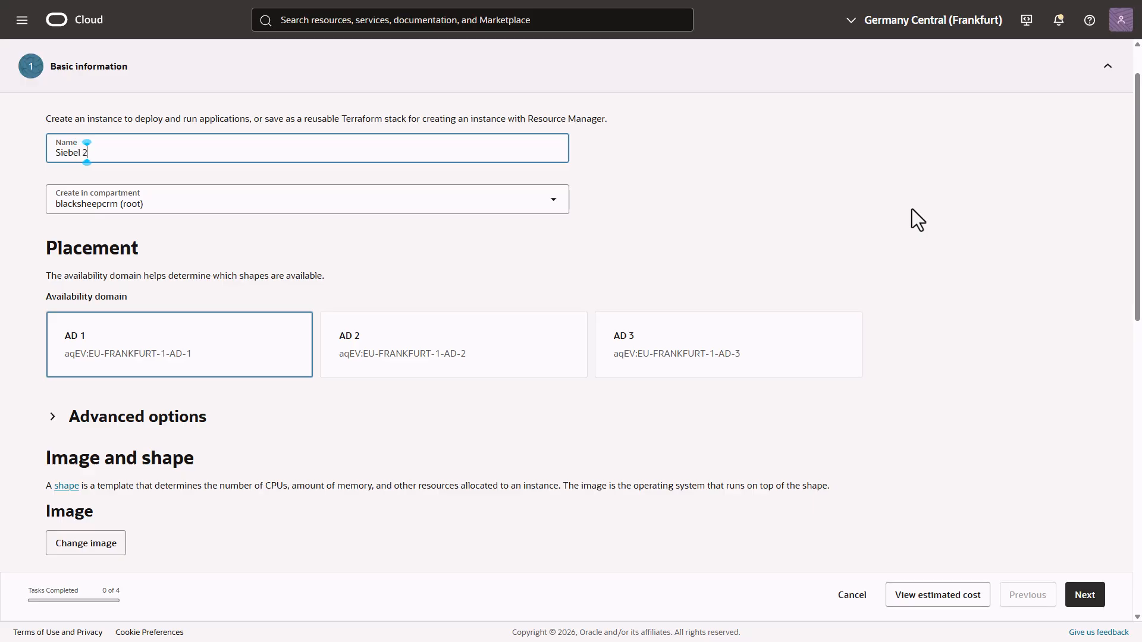
pyautogui.write('6 Machine')
# - Change the instance image to the Windows Server 2025 Standard variant with the additional license fee
pyautogui.scroll(-3, 369, 386)
pyautogui.scroll(-2, 480, 371)
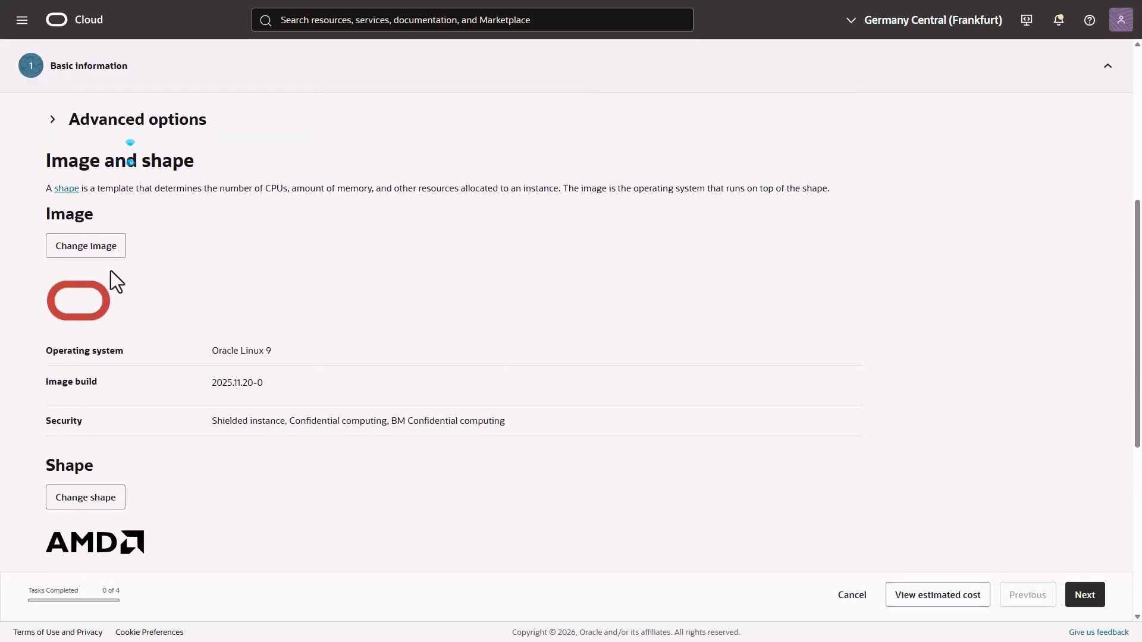
pyautogui.click(93, 251)
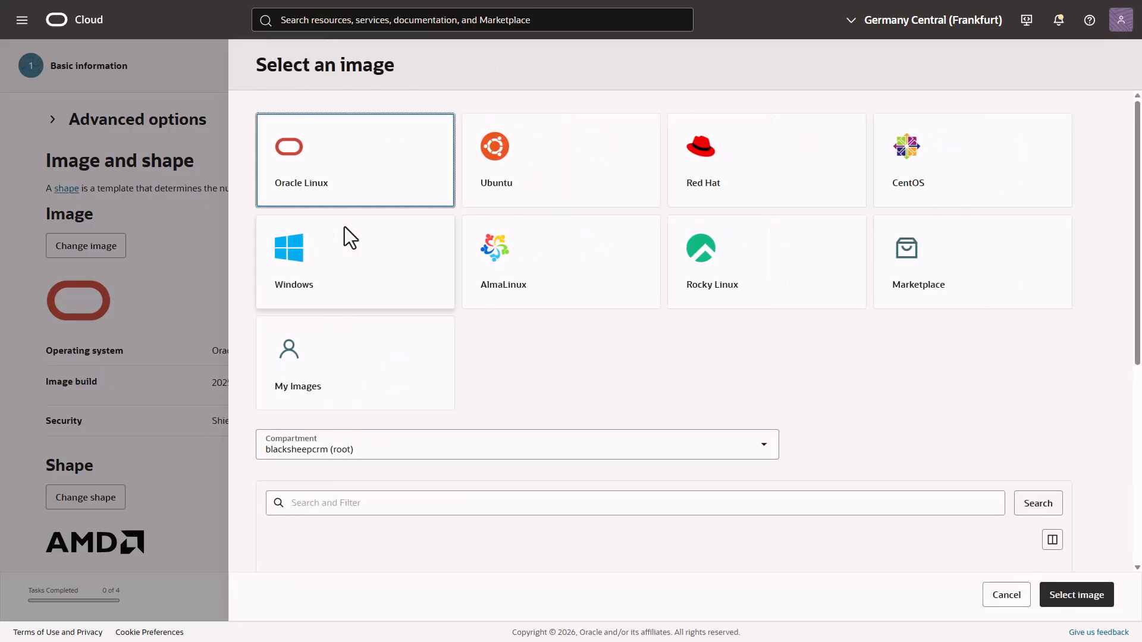
pyautogui.click(352, 289)
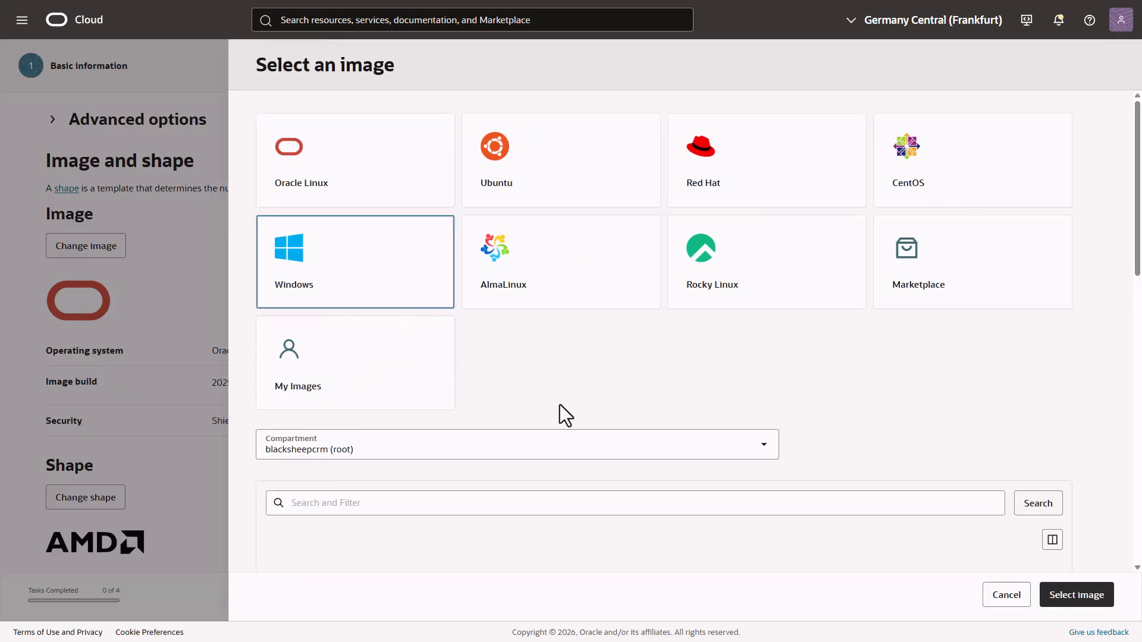
pyautogui.scroll(-4, 542, 395)
pyautogui.scroll(-9, 543, 395)
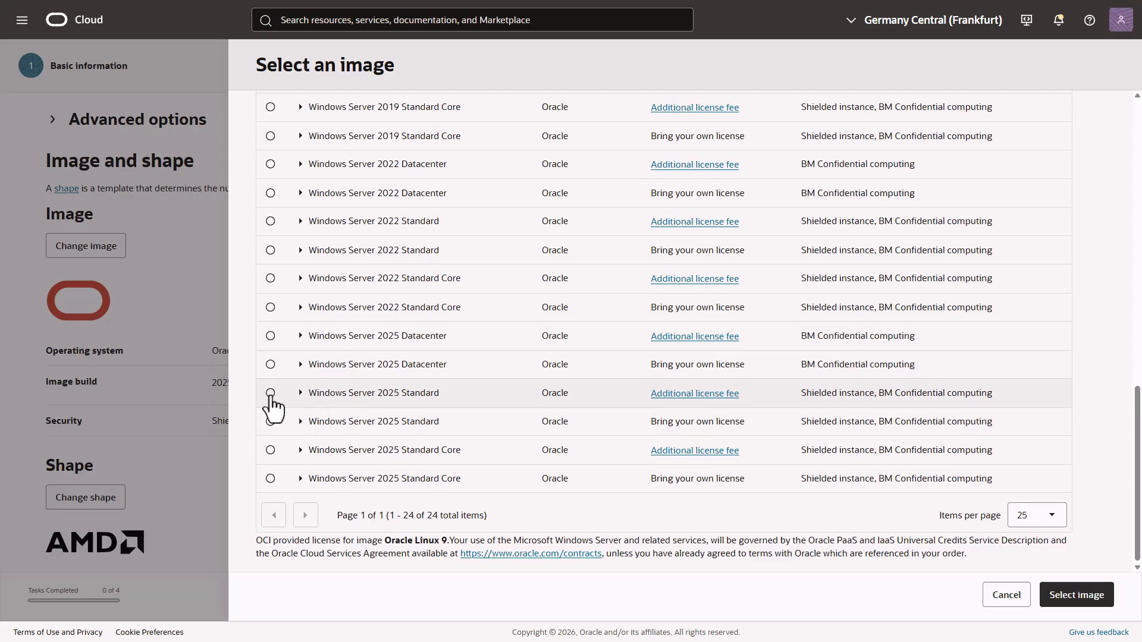
pyautogui.click(270, 394)
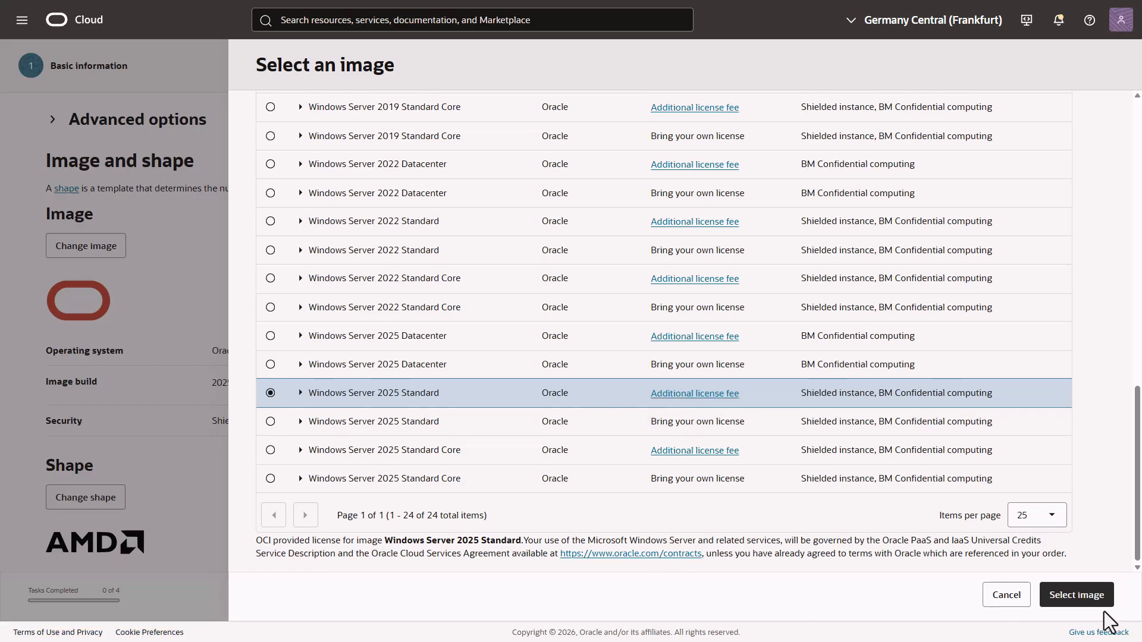
pyautogui.click(1091, 603)
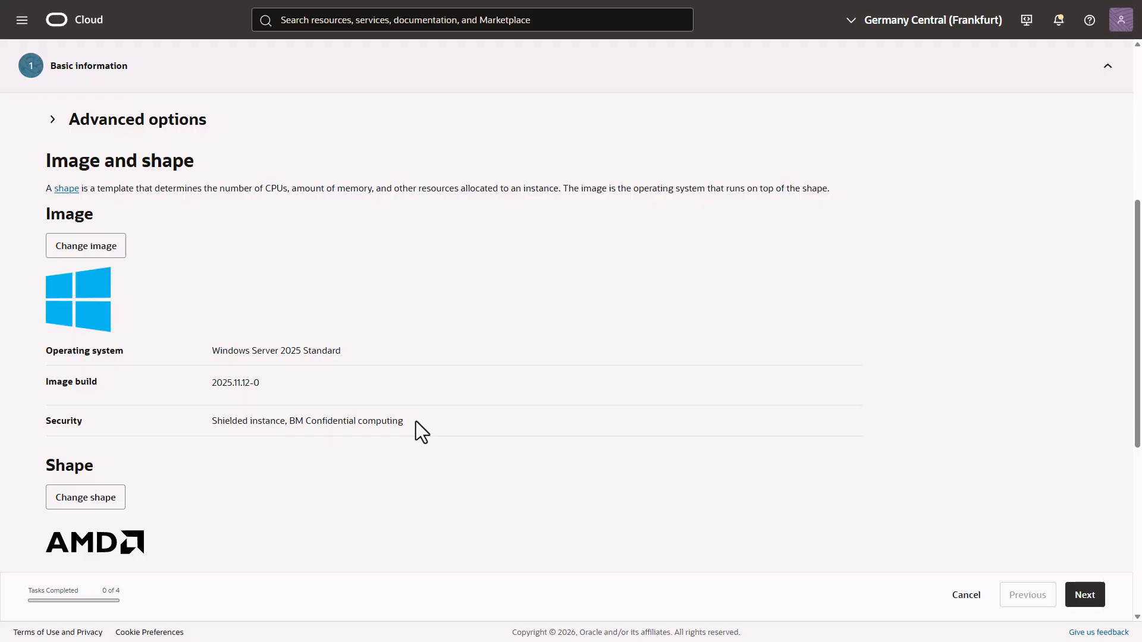
# - Browse the virtual machine shapes and choose the Intel shape VM.Optimized3.Flex with its settings expanded
pyautogui.scroll(-3, 416, 421)
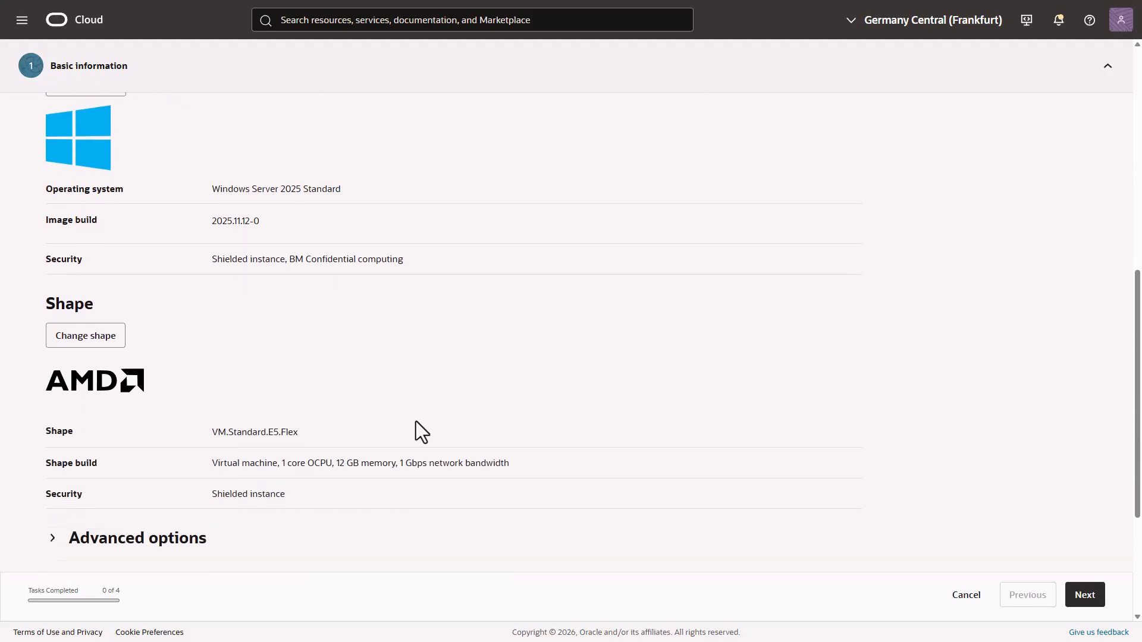
pyautogui.click(89, 321)
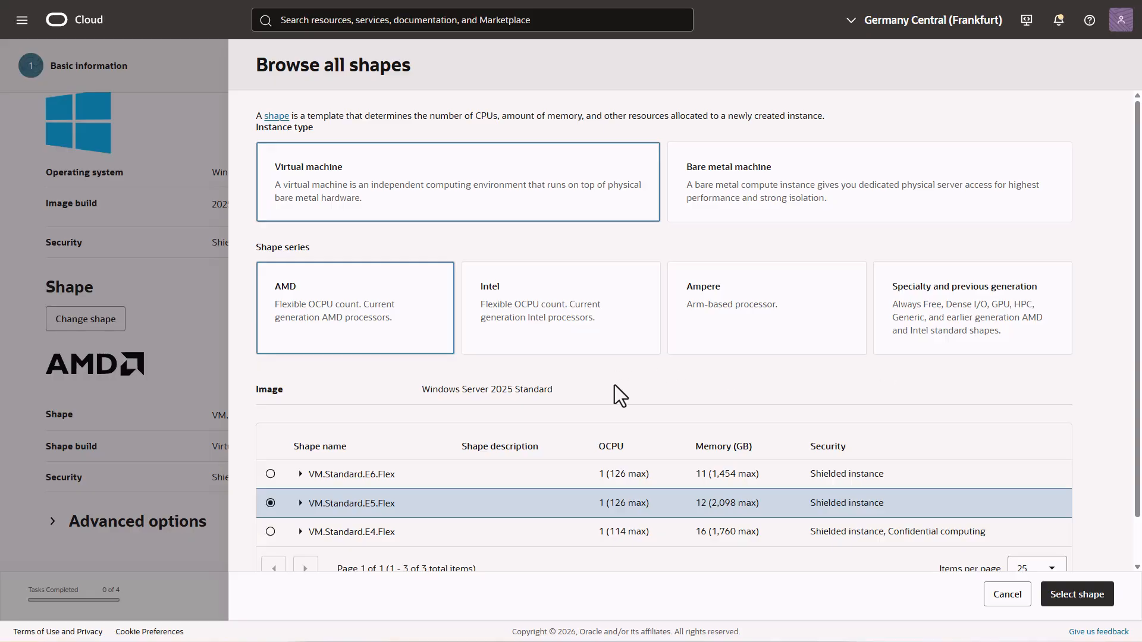
pyautogui.click(570, 323)
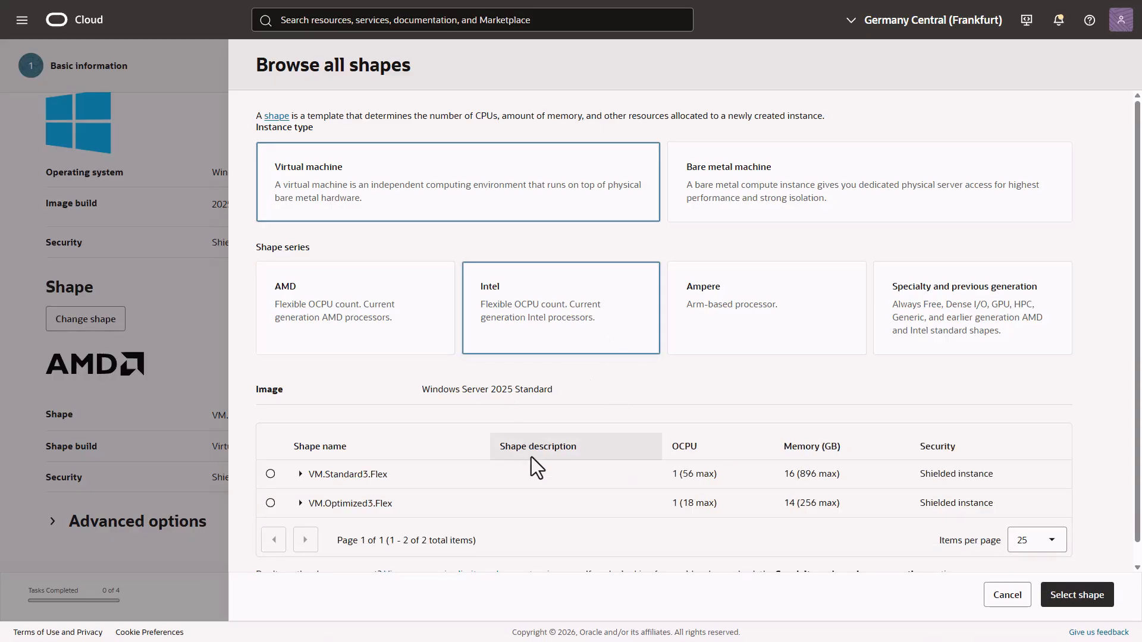
pyautogui.scroll(-1, 531, 457)
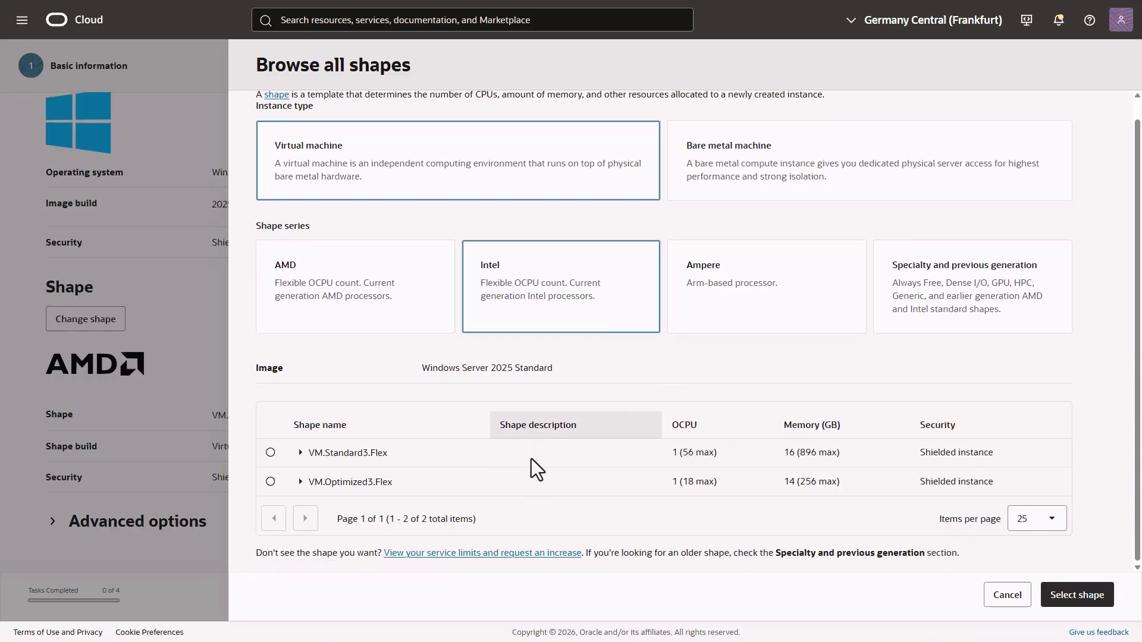
pyautogui.click(300, 482)
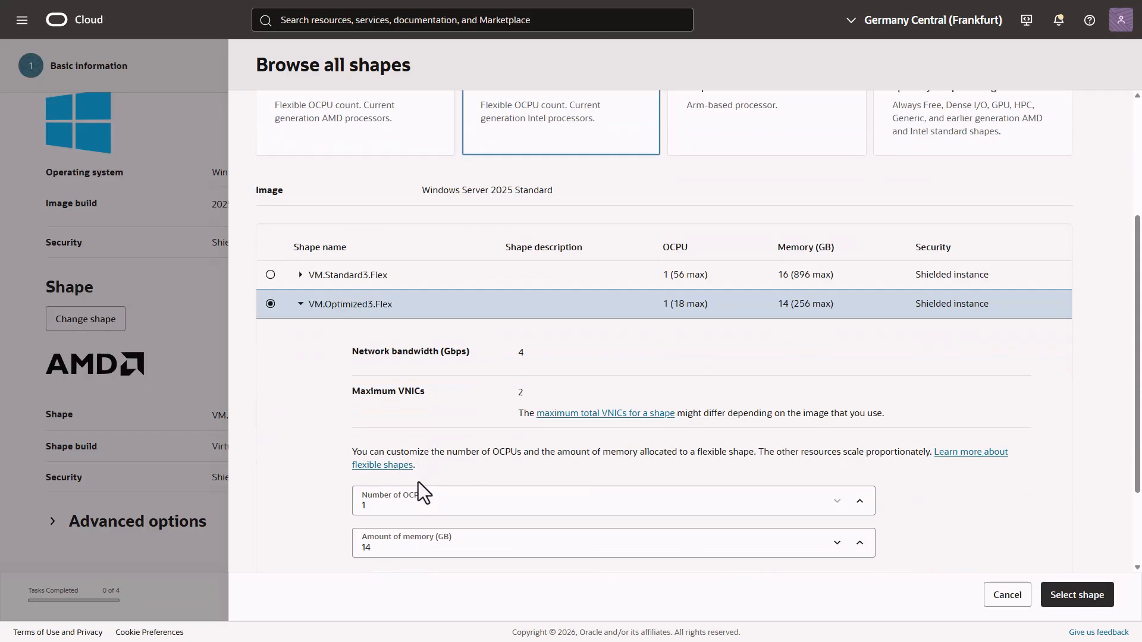
# - Set the VM.Optimized3.Flex shape to 6 OCPUs with 84 GB of memory and apply it to the instance
pyautogui.click(860, 501)
pyautogui.click(859, 502)
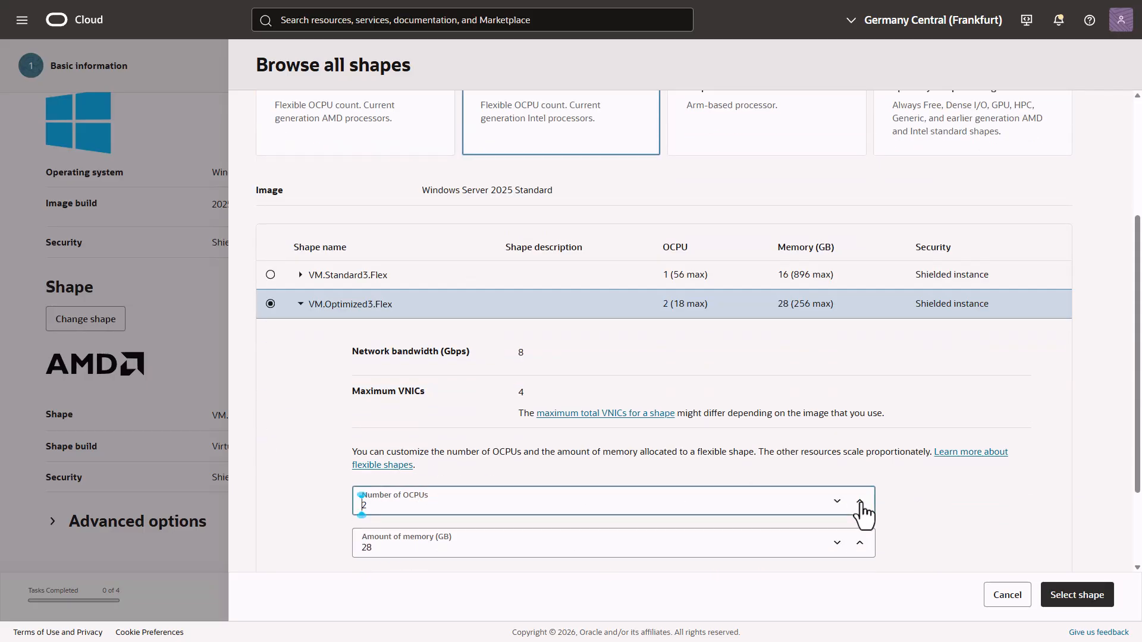
pyautogui.click(859, 501)
pyautogui.click(860, 502)
pyautogui.click(860, 502)
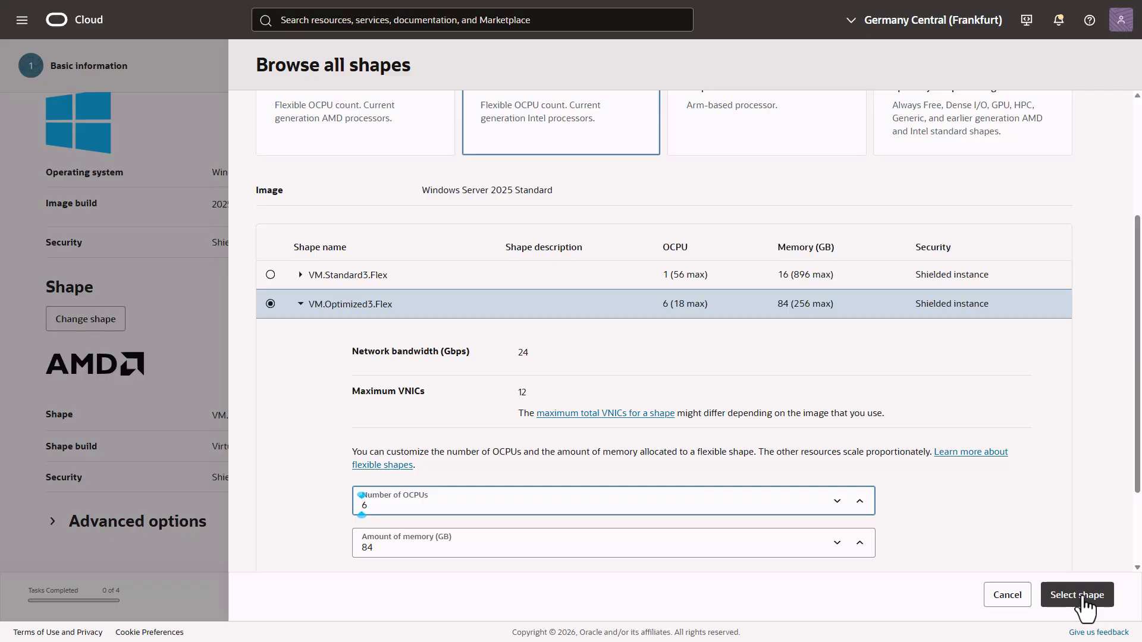
pyautogui.click(1082, 598)
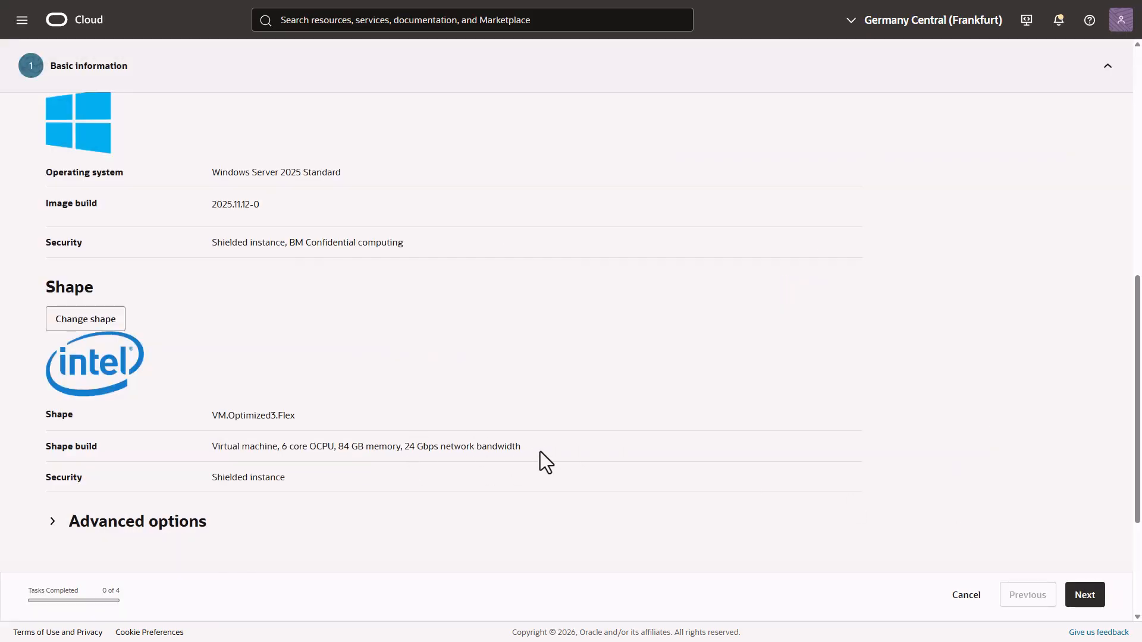
# - Proceed to the Security section, expand its advanced options, and continue to Networking with the default security settings
pyautogui.click(1089, 597)
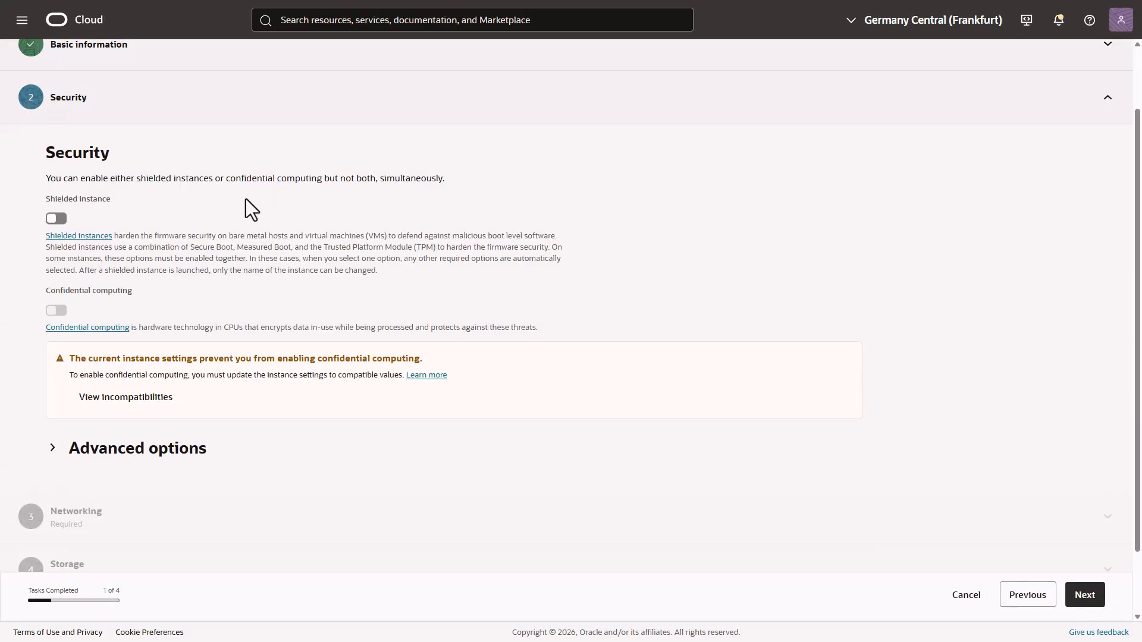
pyautogui.click(132, 453)
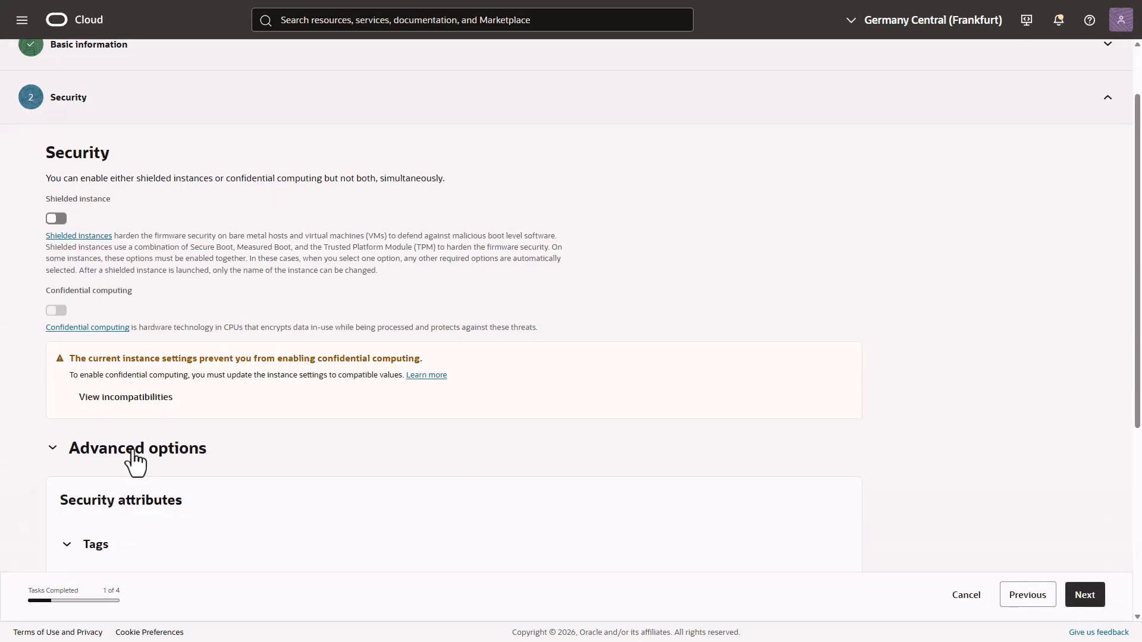
pyautogui.scroll(-2, 208, 431)
pyautogui.scroll(-3, 209, 431)
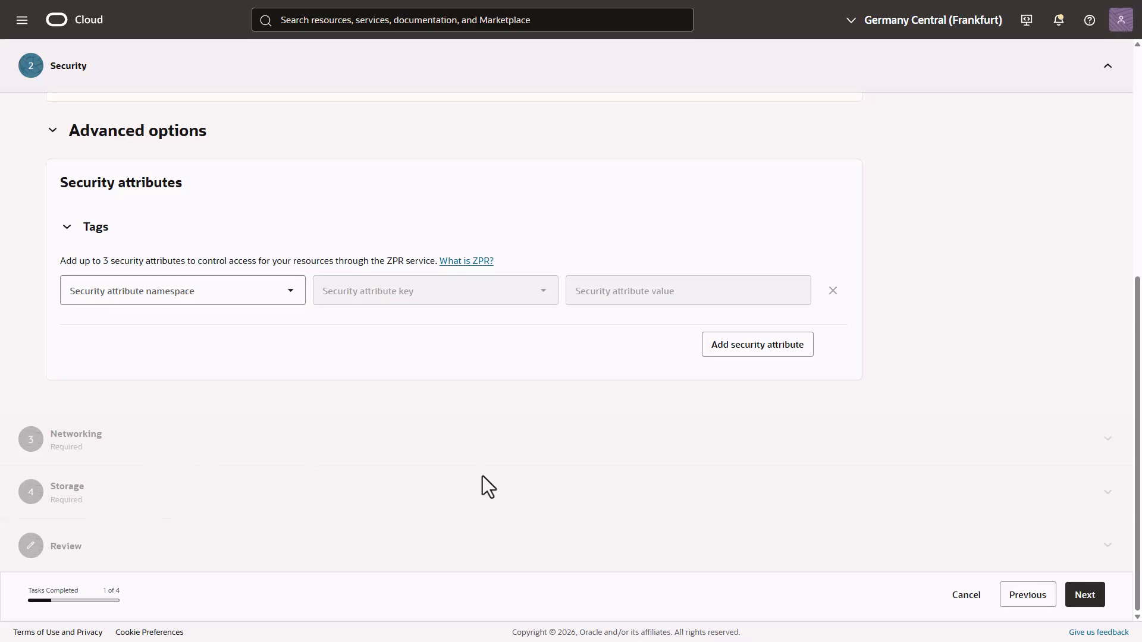
pyautogui.click(1084, 596)
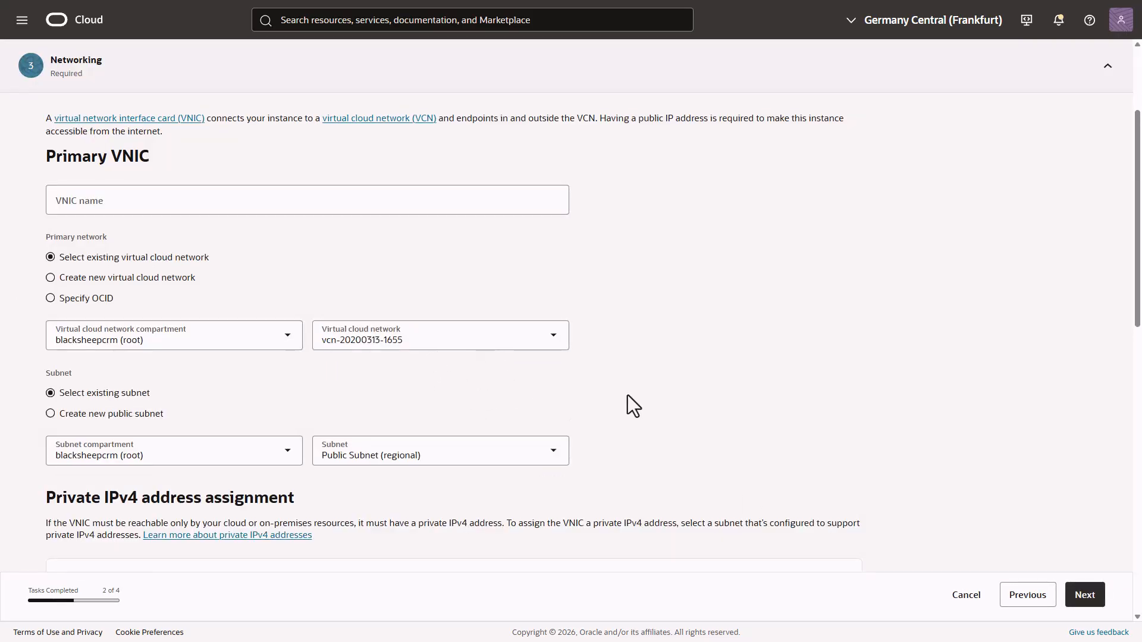
# - Check the default network, subnet and IP address assignment settings, and continue to Storage without changing them
pyautogui.scroll(-2, 628, 396)
pyautogui.scroll(-2, 627, 395)
pyautogui.scroll(-1, 627, 395)
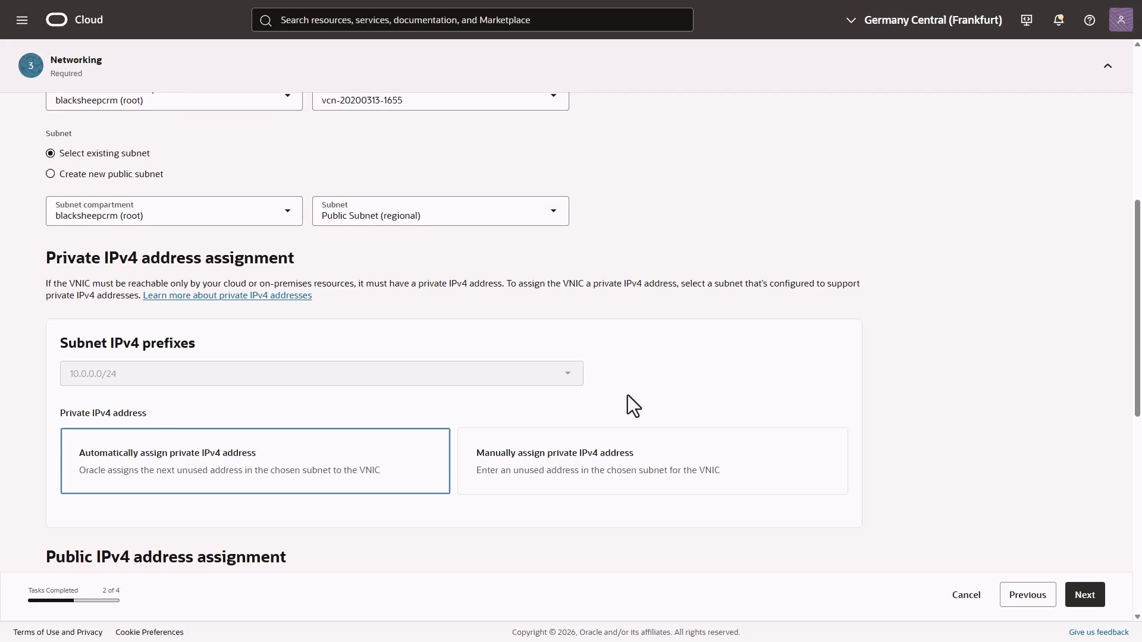
pyautogui.scroll(-3, 627, 395)
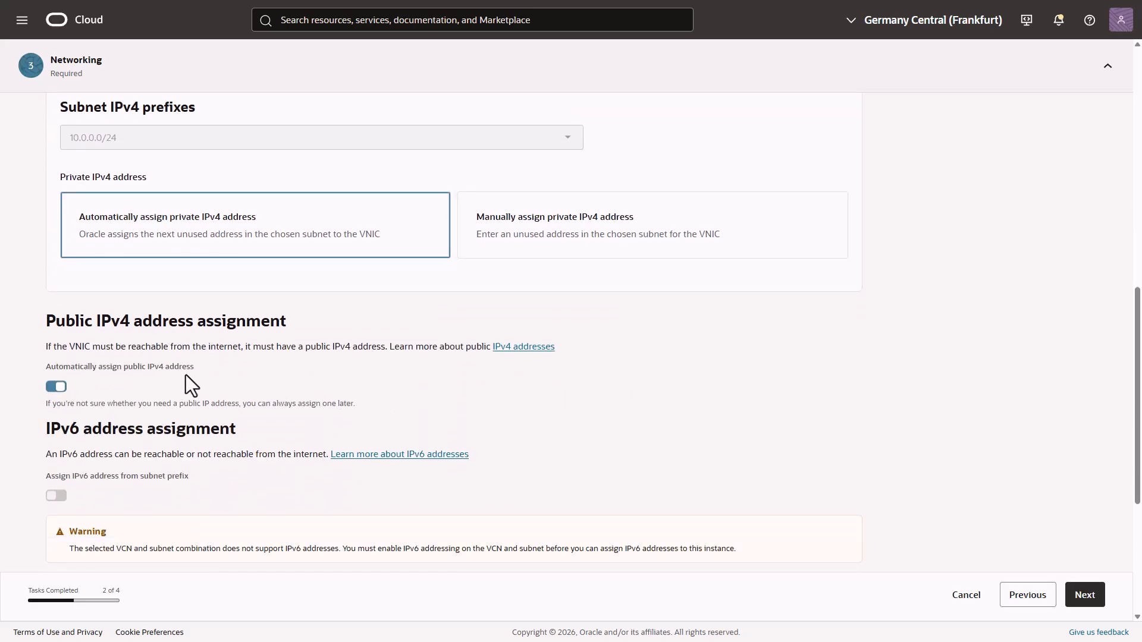
pyautogui.scroll(-3, 186, 375)
pyautogui.scroll(-2, 222, 458)
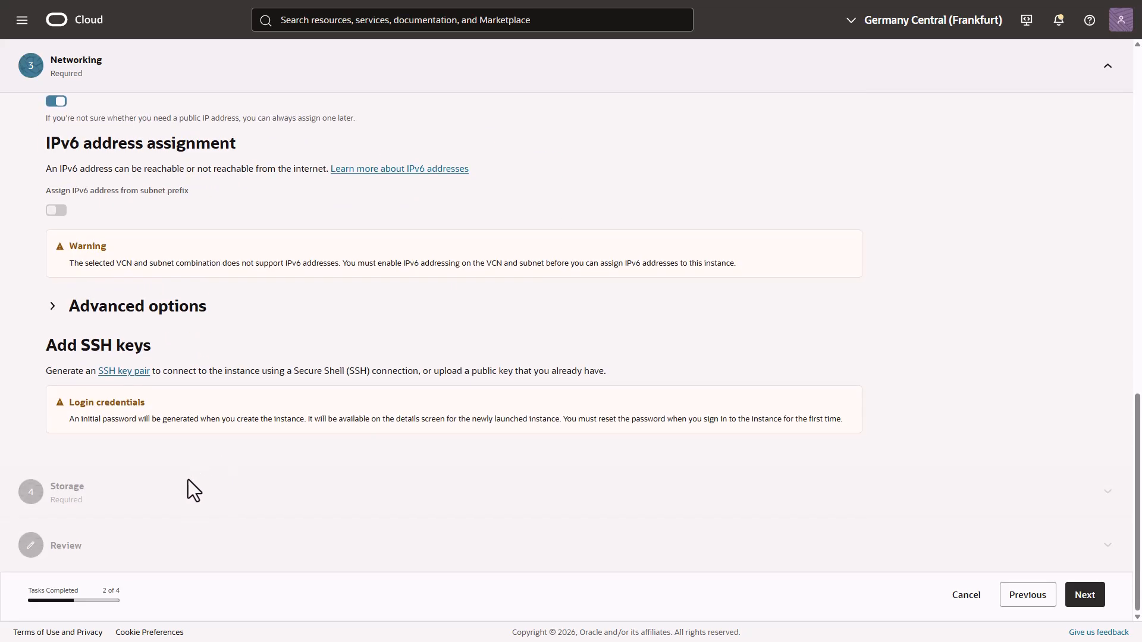
pyautogui.click(1081, 598)
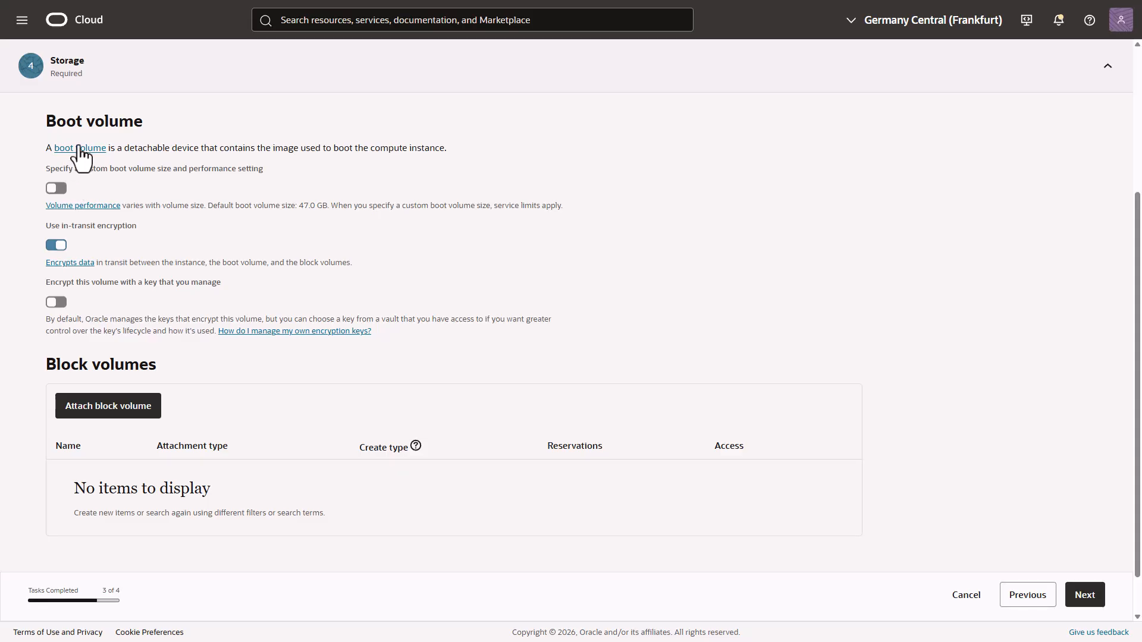
# - Enable a custom boot volume and set its size to 250 GB and its performance to 50 VPU
pyautogui.click(55, 188)
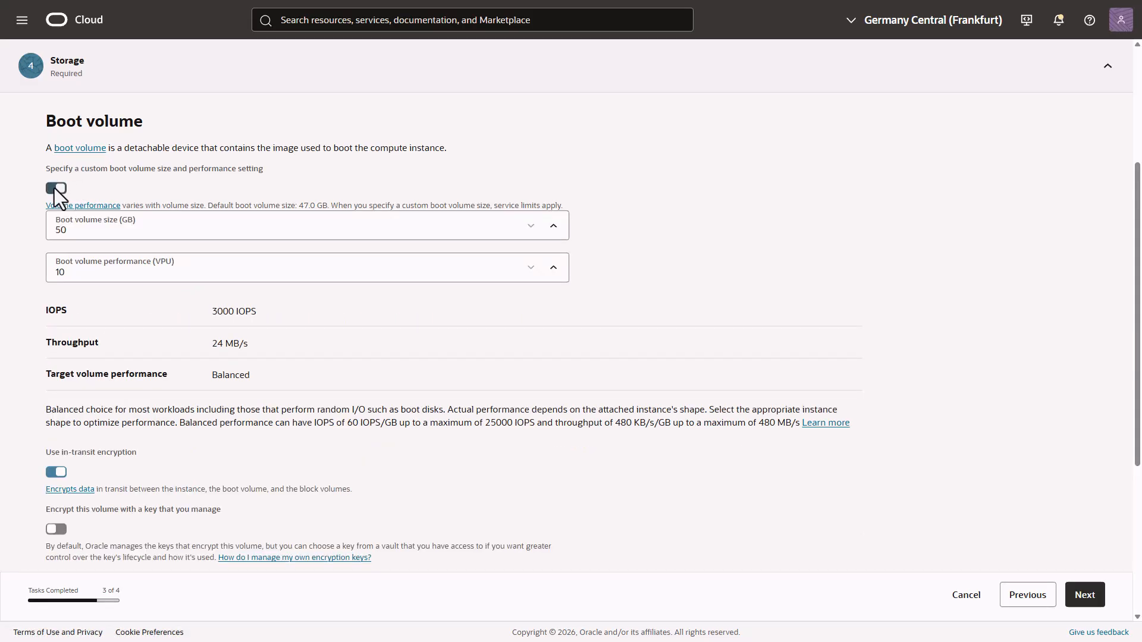
pyautogui.click(56, 230)
pyautogui.write('2')
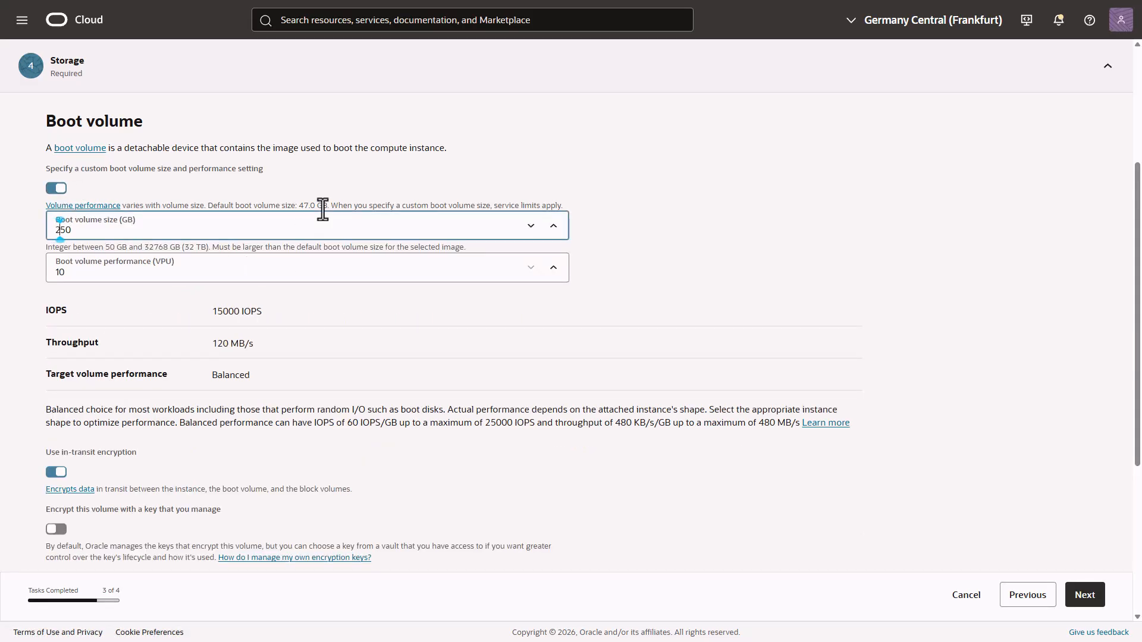
pyautogui.click(554, 269)
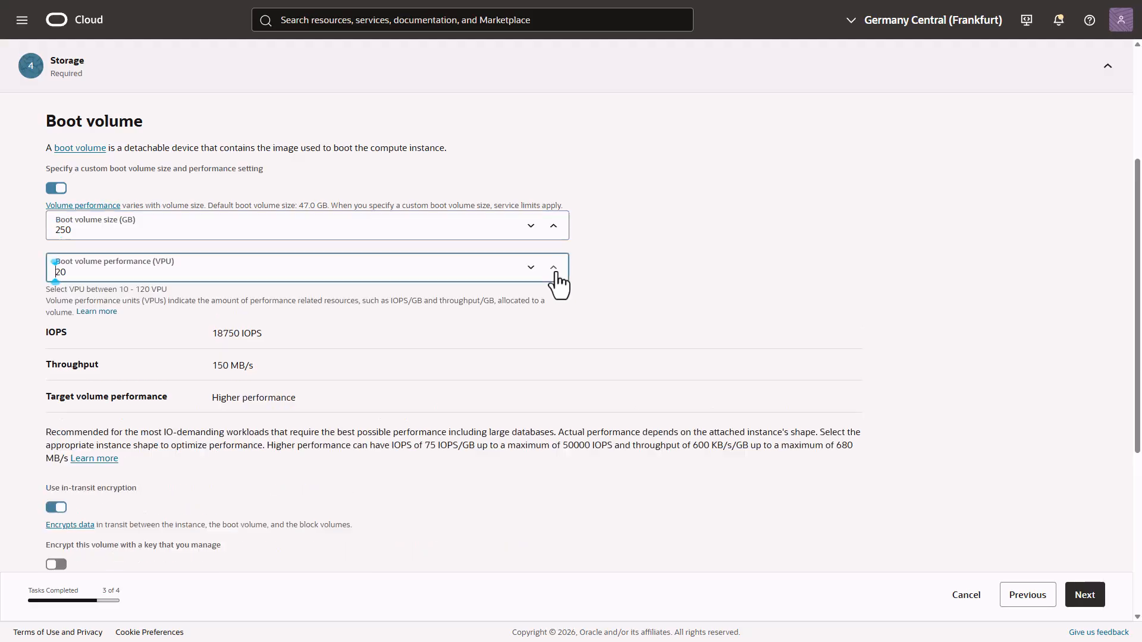
pyautogui.doubleClick(554, 269)
pyautogui.click(554, 269)
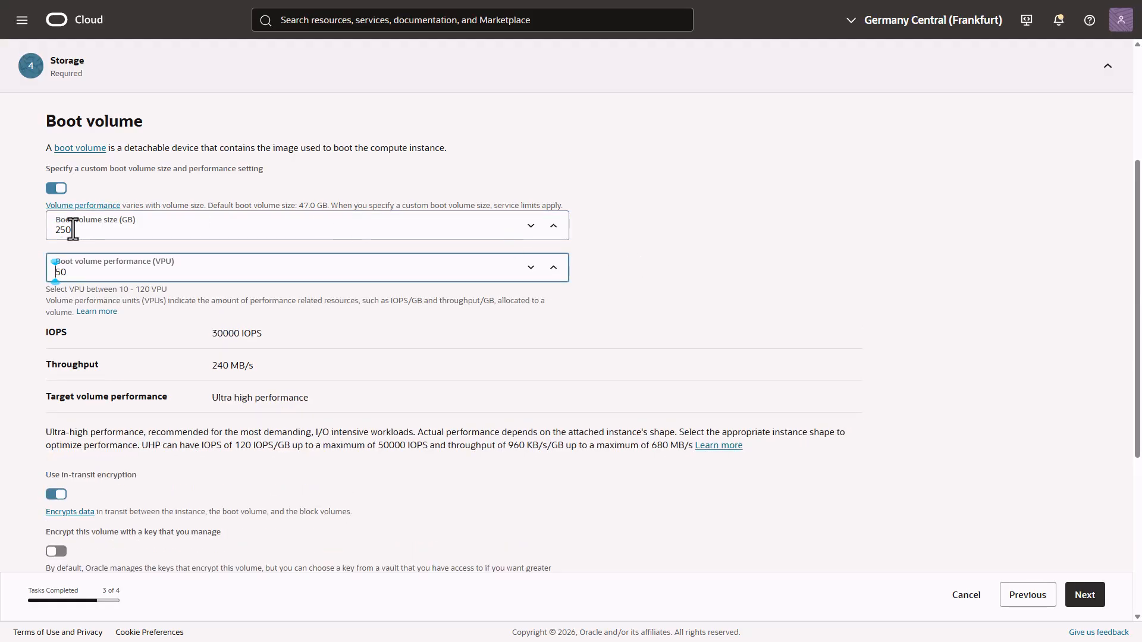
pyautogui.click(56, 229)
pyautogui.doubleClick(56, 230)
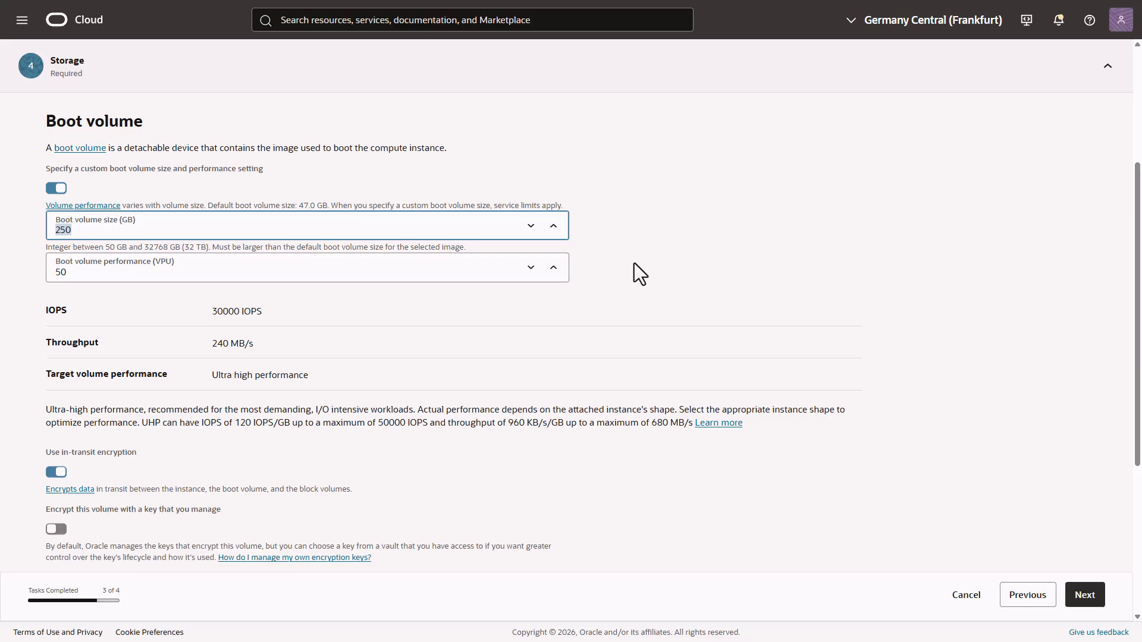
# - Continue to the Review section without attaching a block volume, and check the basic information, placement and image
pyautogui.scroll(-5, 634, 263)
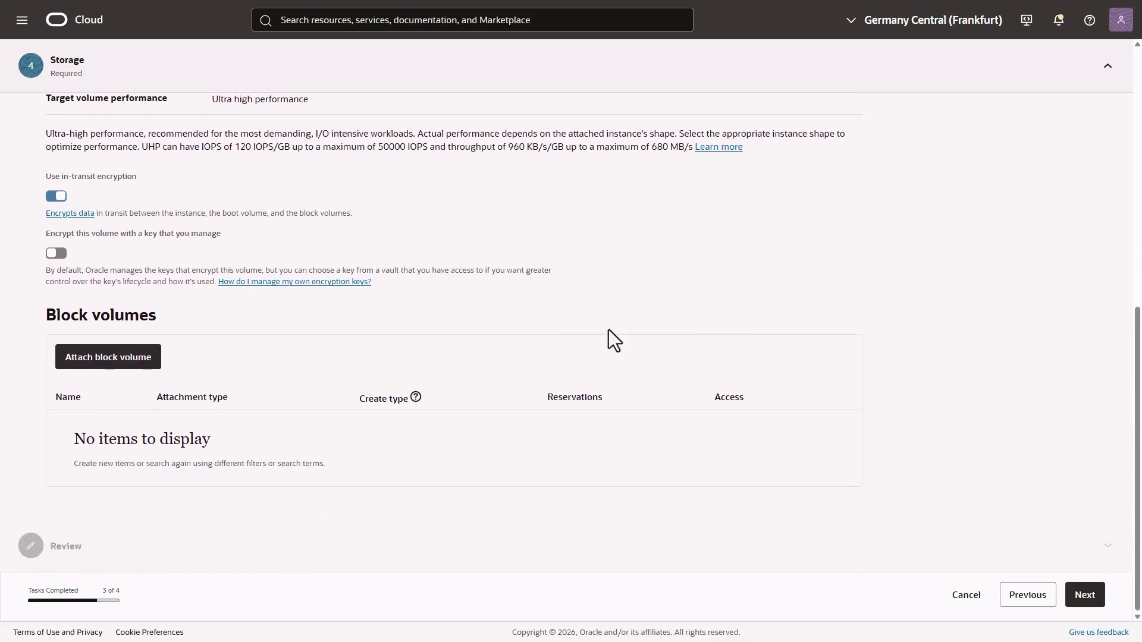
pyautogui.click(1083, 595)
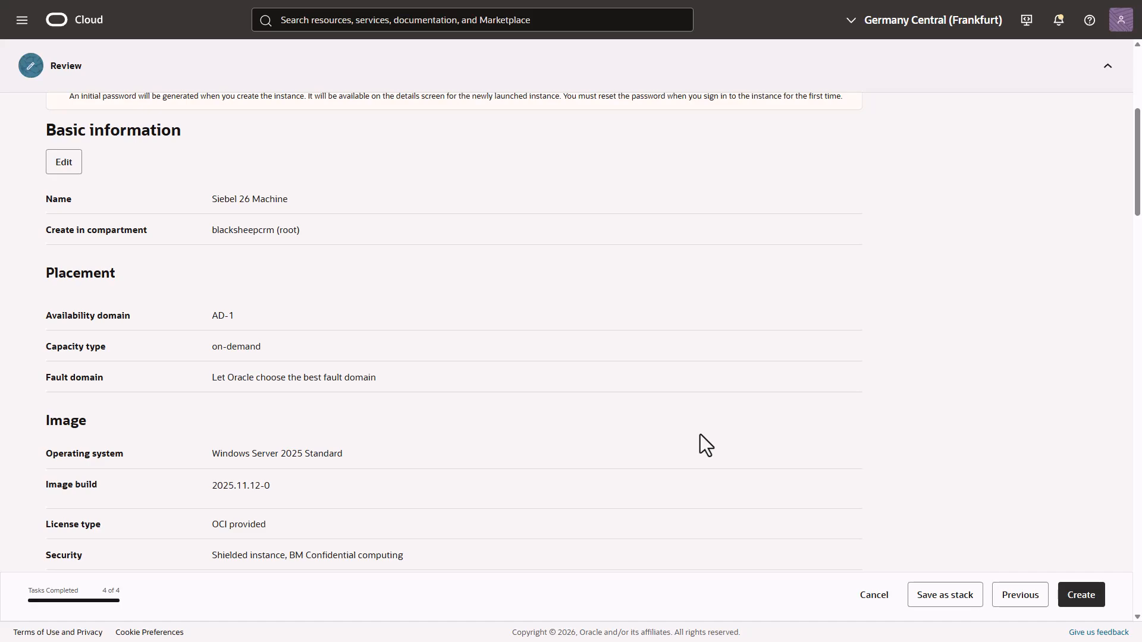
pyautogui.scroll(2, 701, 435)
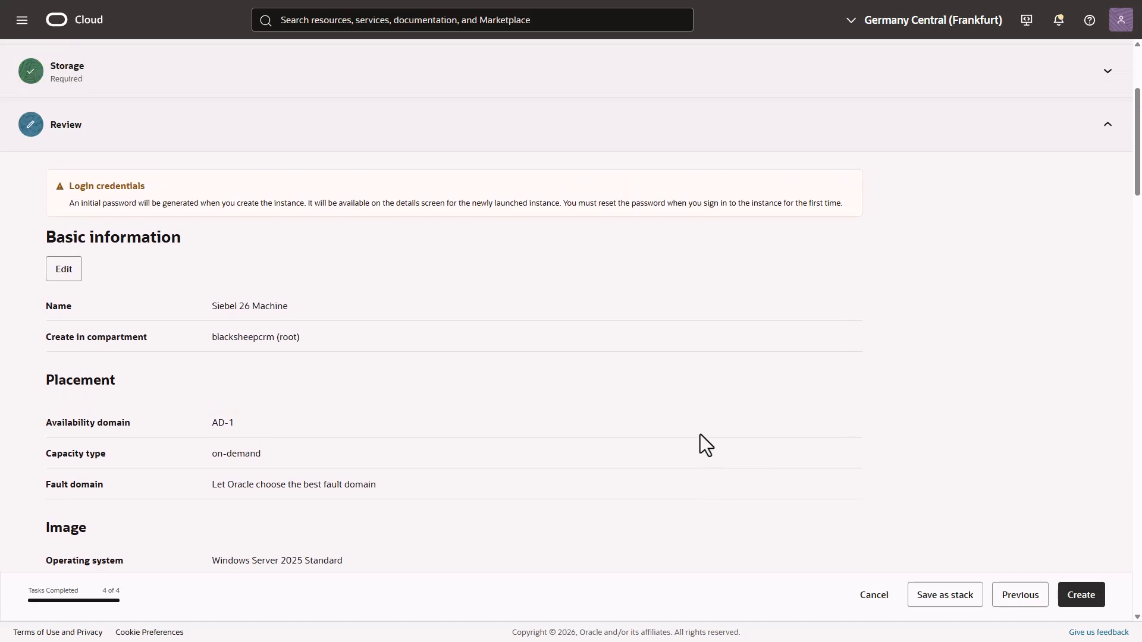
pyautogui.scroll(-3, 701, 435)
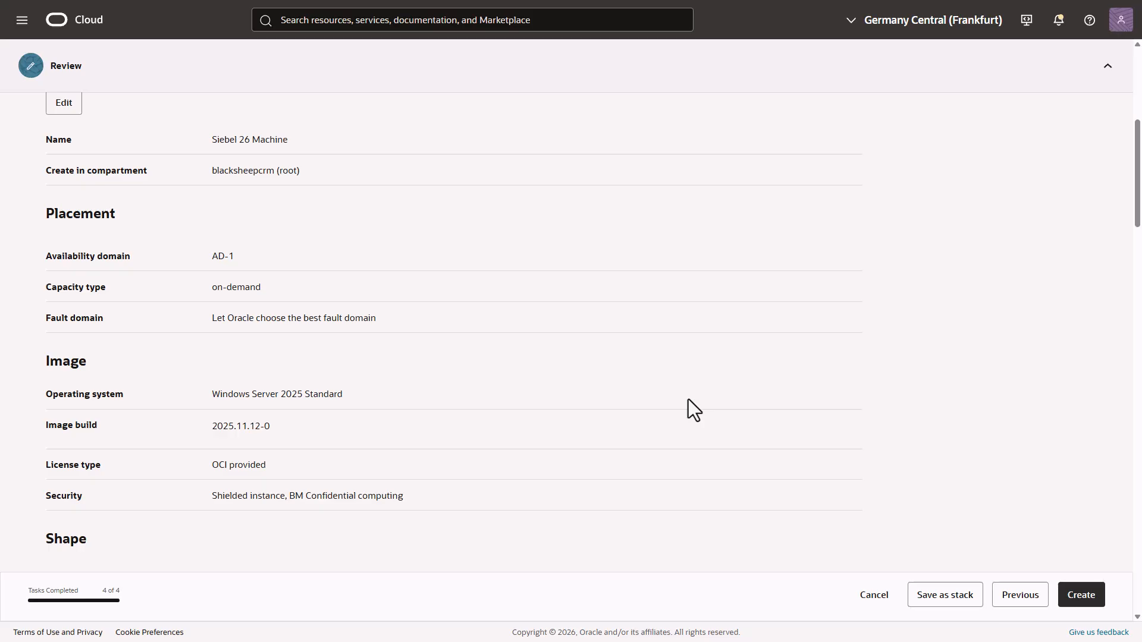
# - Create the compute instance with the reviewed settings
pyautogui.click(1081, 600)
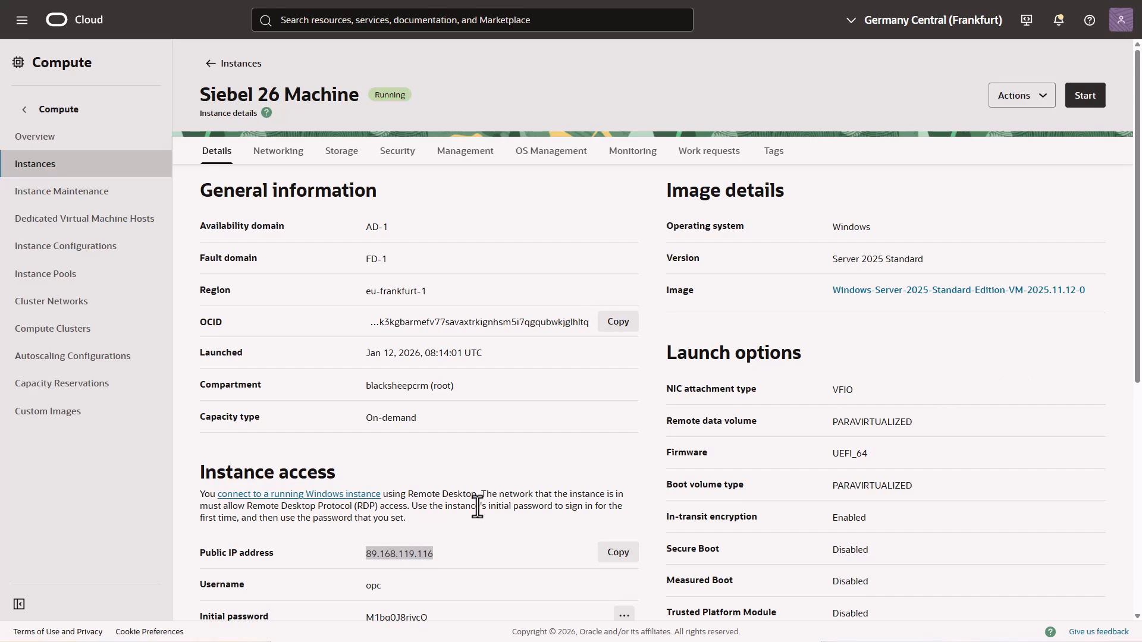
# - Hide the instance's initial password under Instance access and copy its public IP address
pyautogui.scroll(-1, 513, 513)
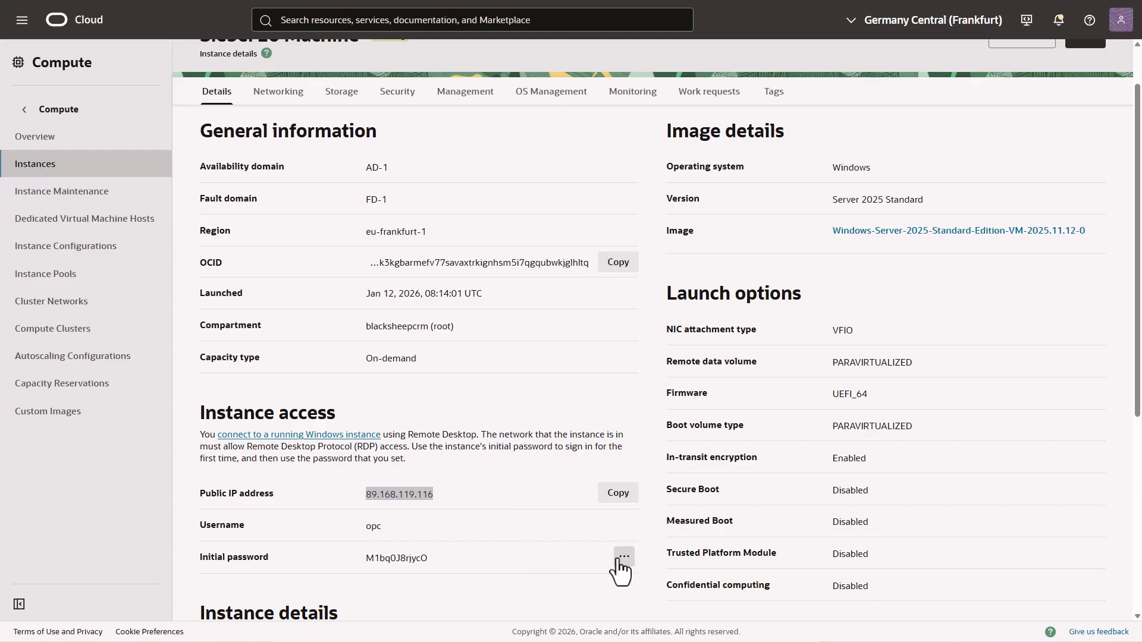
pyautogui.doubleClick(389, 559)
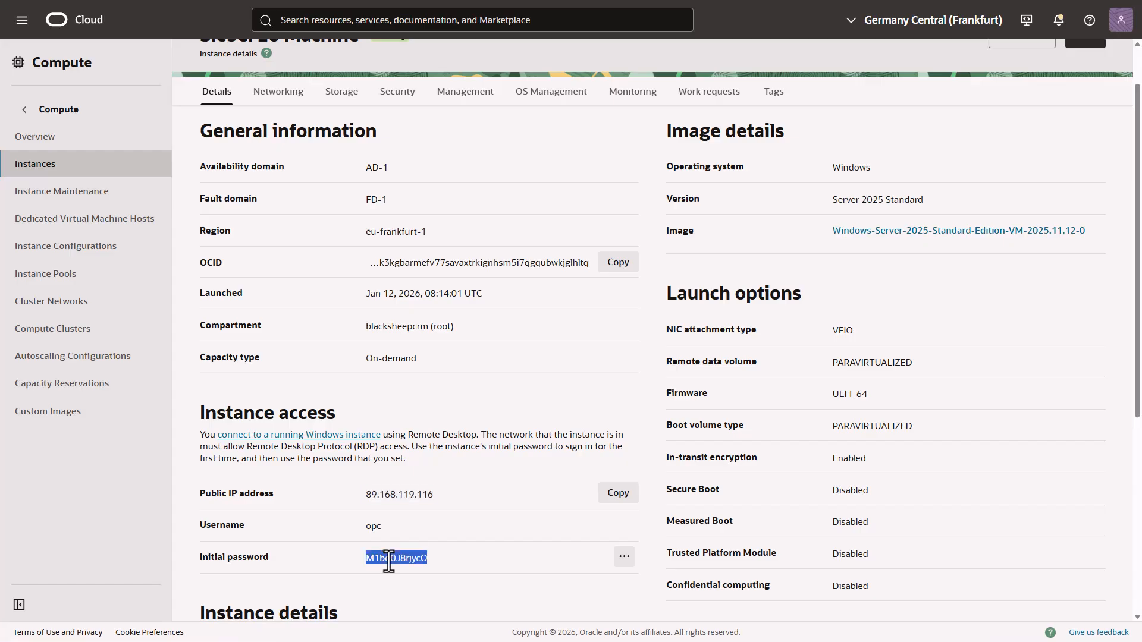
pyautogui.click(623, 559)
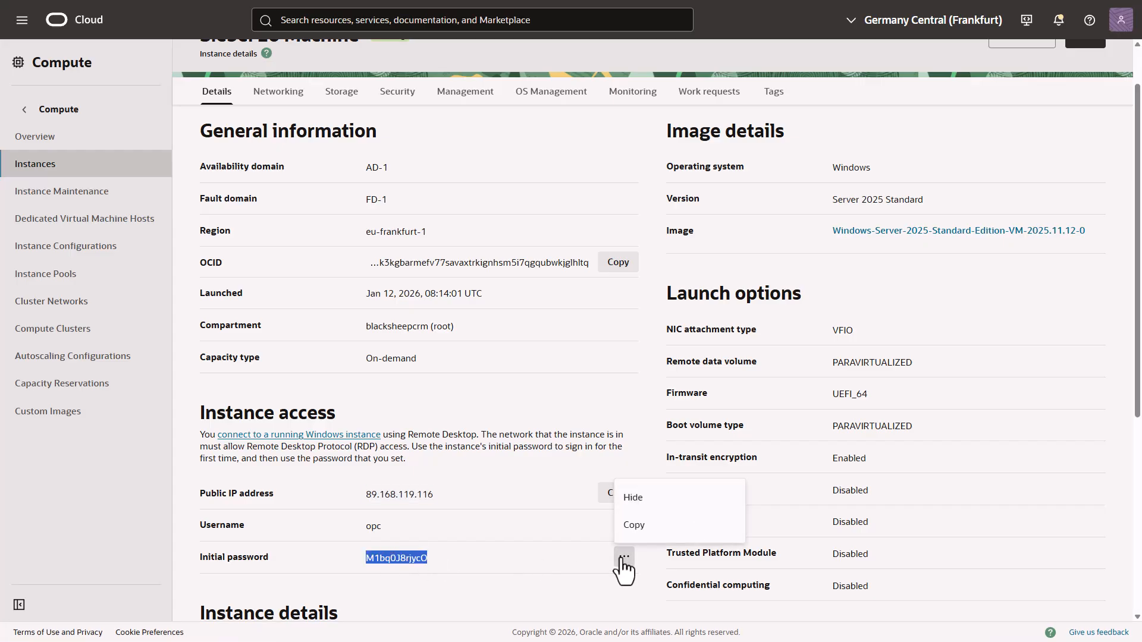
pyautogui.click(643, 503)
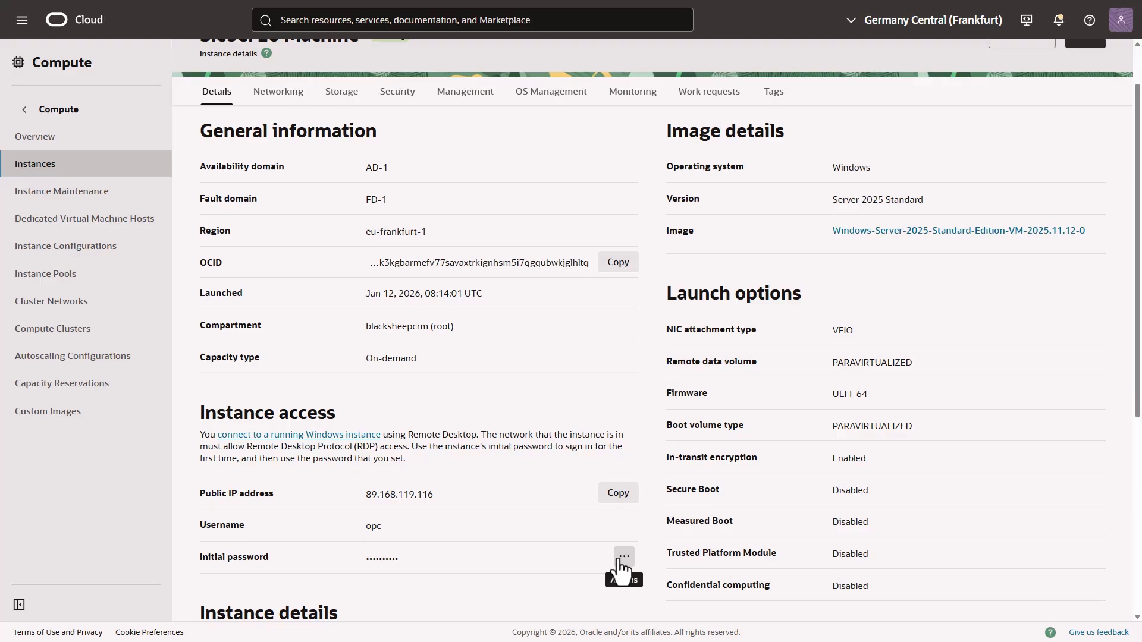
pyautogui.click(612, 498)
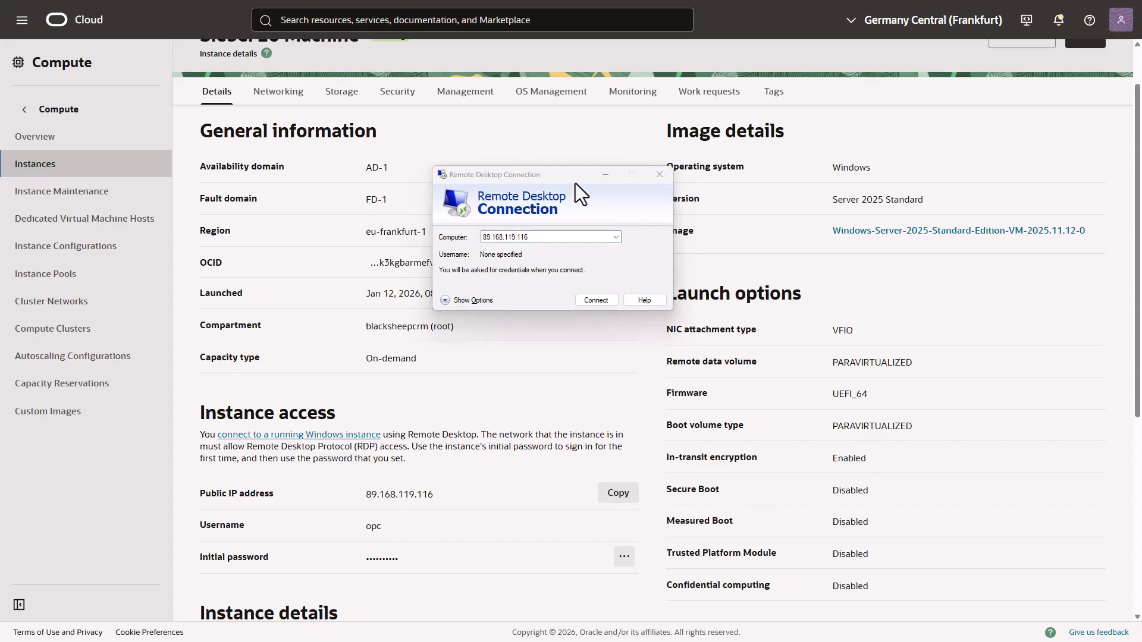
# - Connect to 89.168.119.116 with Remote Desktop Connection, trusting the remote computer and accepting its unverified identity
pyautogui.click(558, 177)
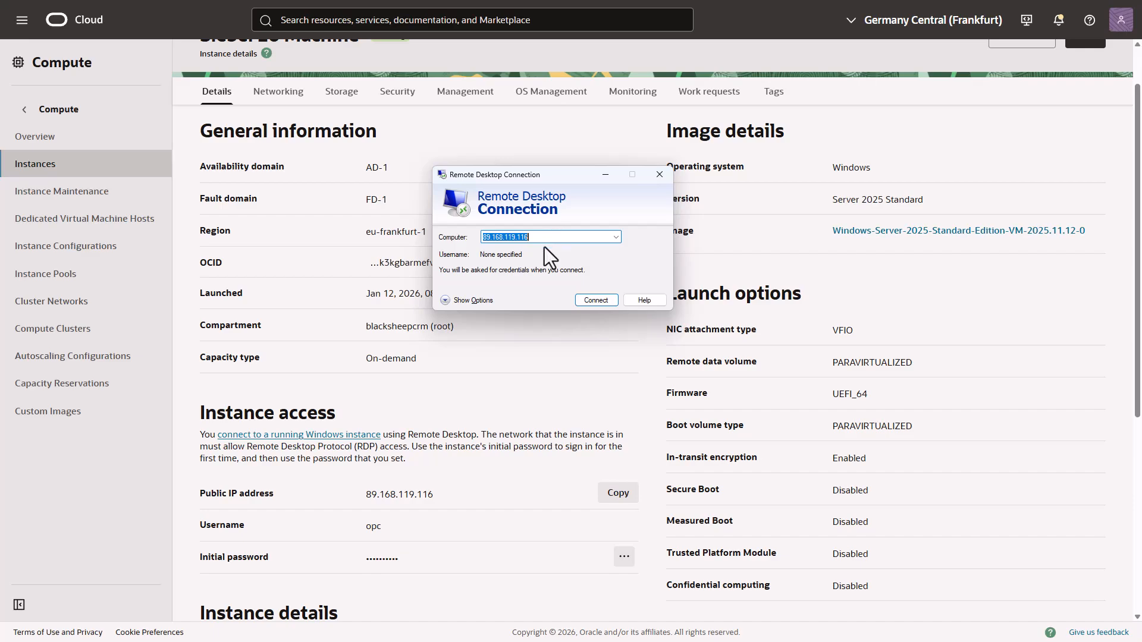
pyautogui.click(590, 300)
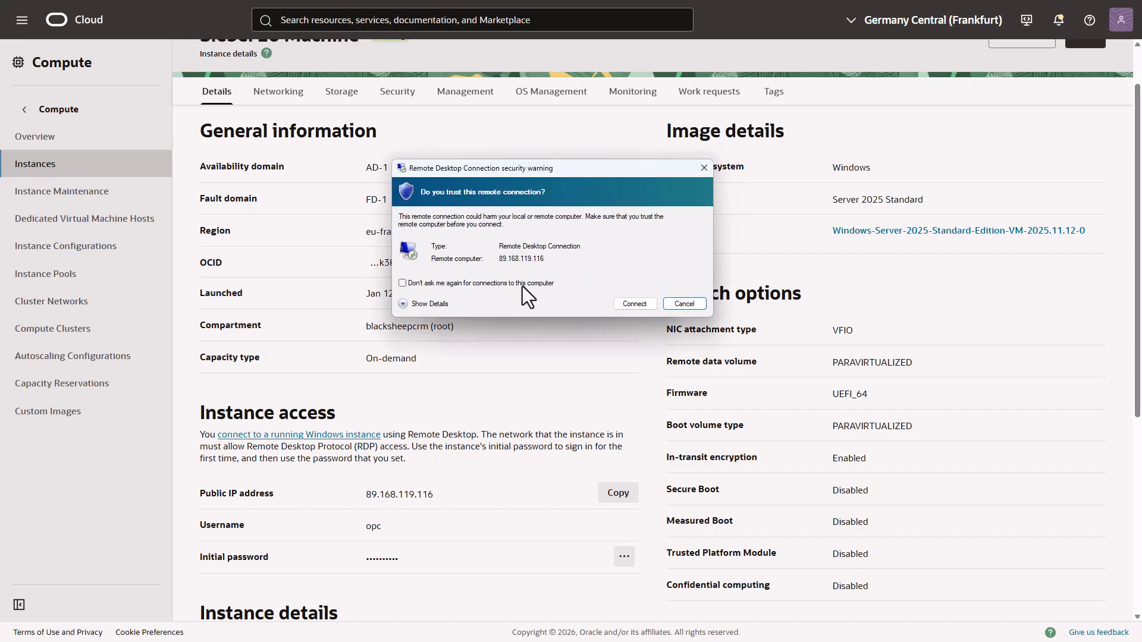
pyautogui.click(523, 284)
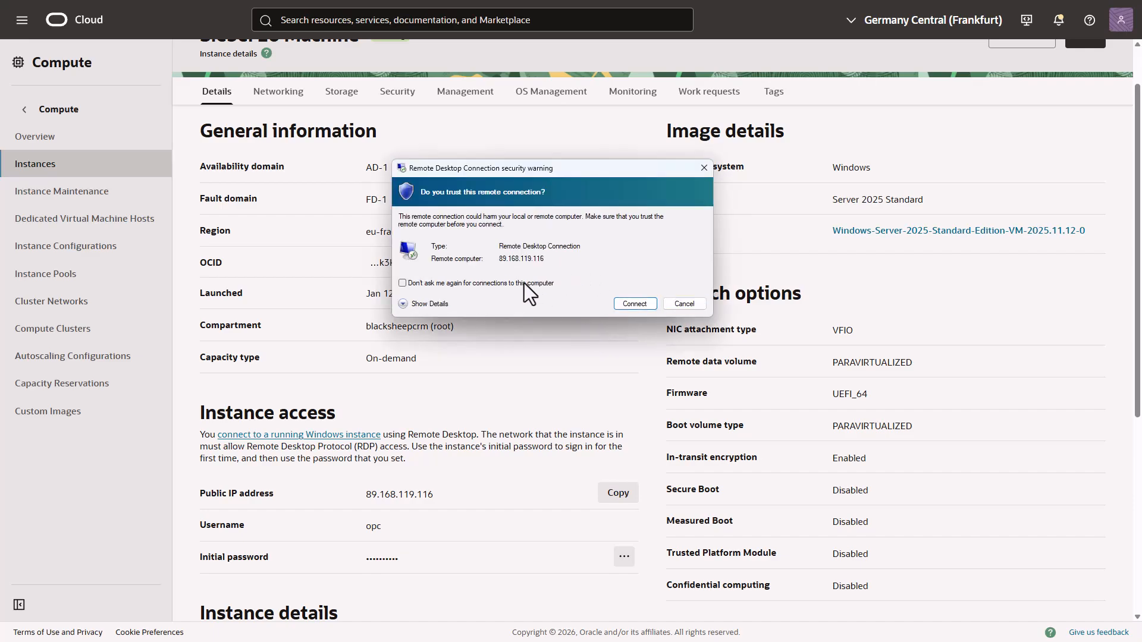
pyautogui.click(634, 304)
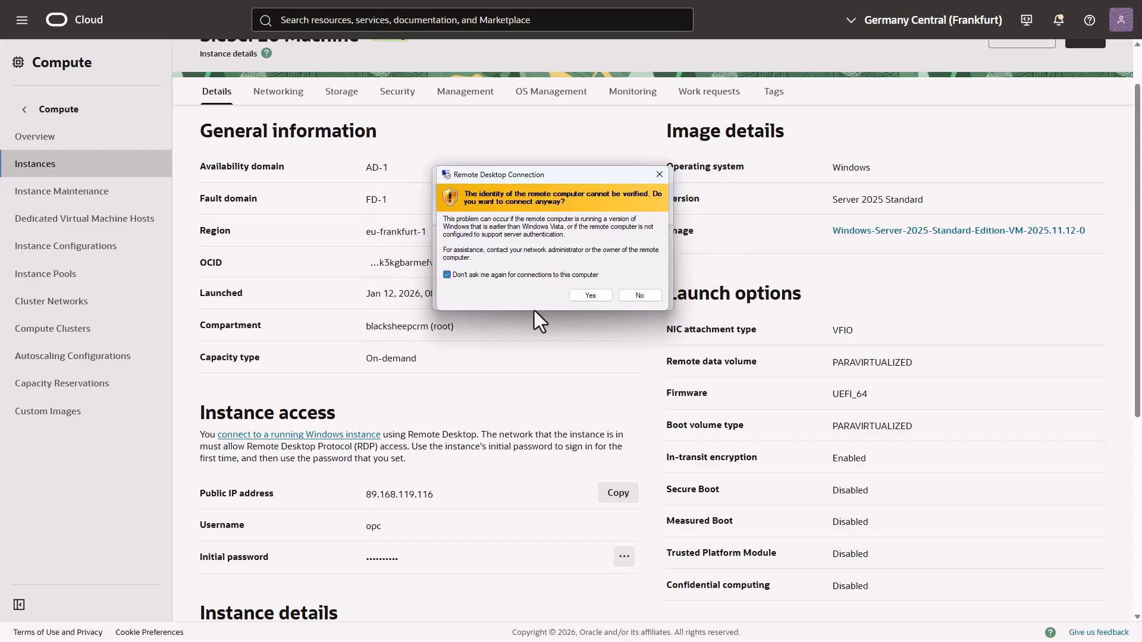
pyautogui.click(598, 296)
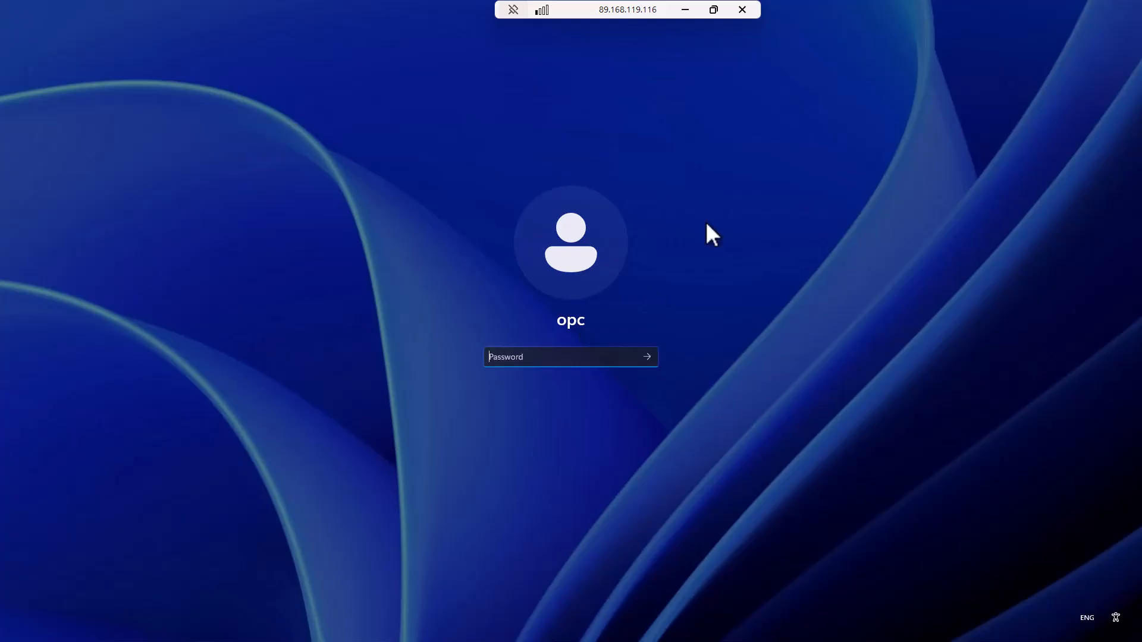
# - Sign in to the opc account with the initial password and agree to change it
pyautogui.hotkey('ctrl', 'v')
pyautogui.click(646, 358)
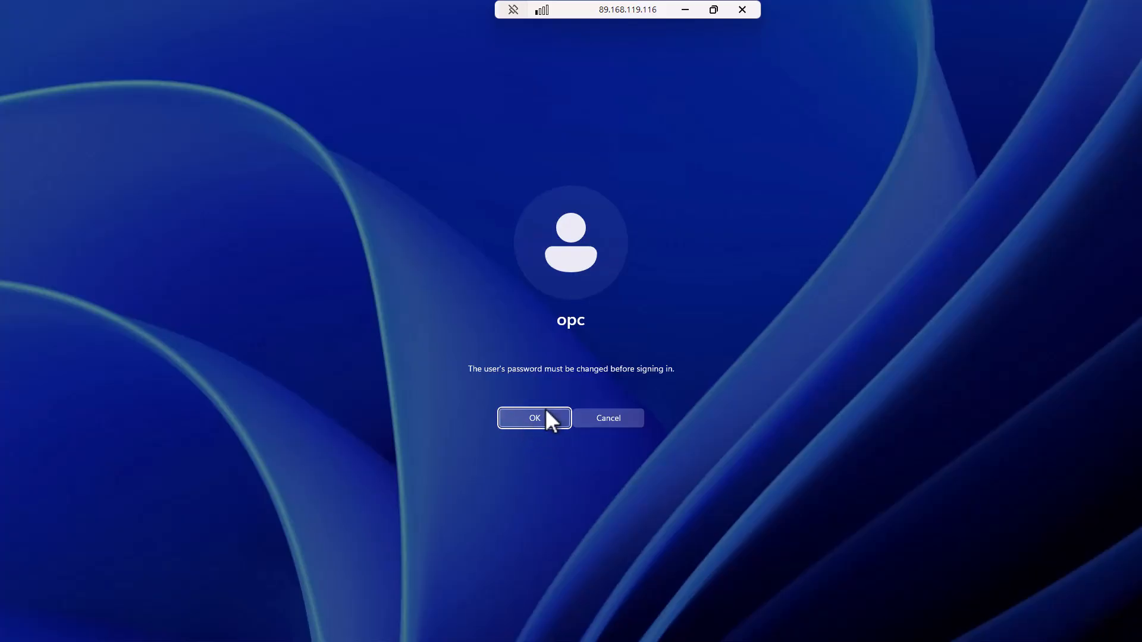
pyautogui.click(534, 418)
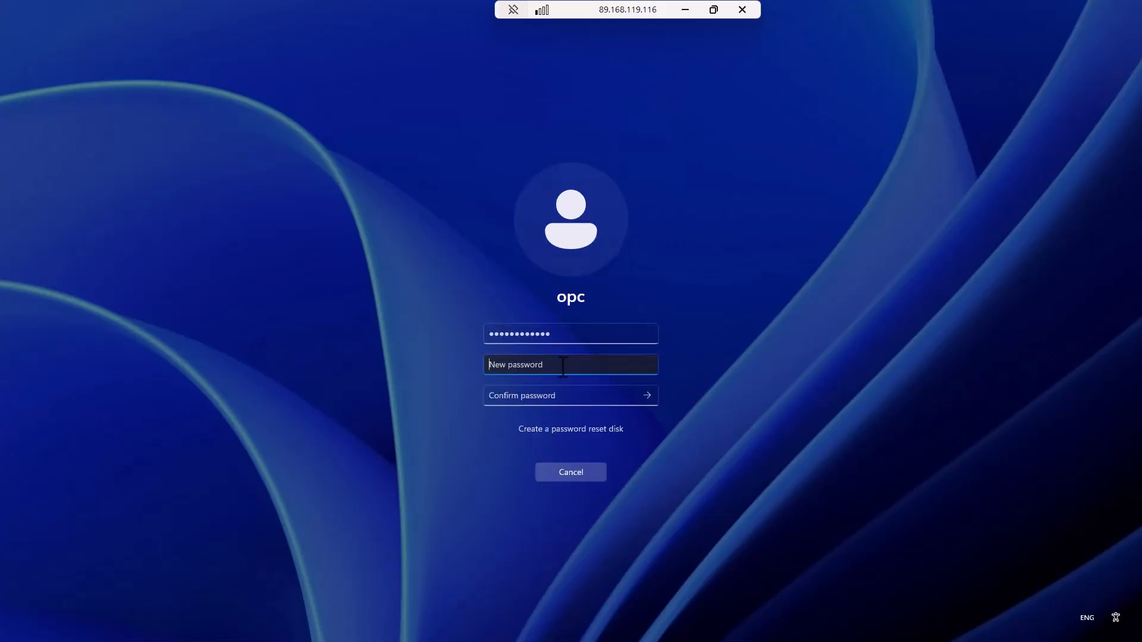
# - Enter and confirm a new password for the opc account, submit the change and continue signing in
pyautogui.write('•••••••••••••')
pyautogui.press('Tab')
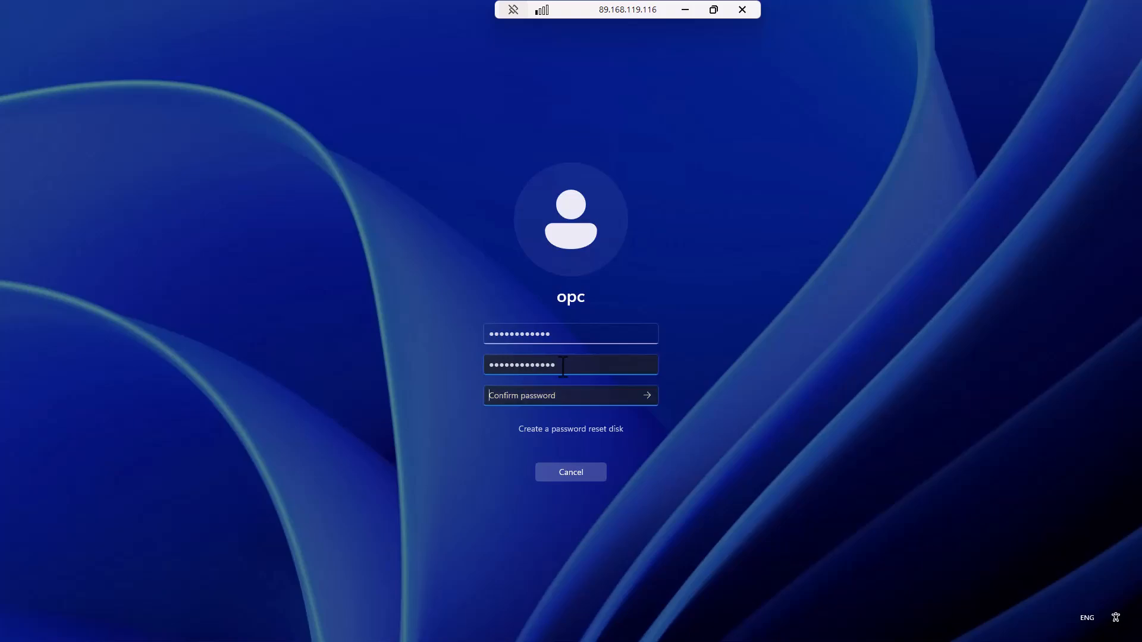
pyautogui.write('••••••')
pyautogui.press('BackSpace')
pyautogui.press('BackSpace')
pyautogui.press('BackSpace')
pyautogui.press('BackSpace')
pyautogui.press('BackSpace')
pyautogui.press('BackSpace')
pyautogui.write('•••••••••••••')
pyautogui.click(646, 397)
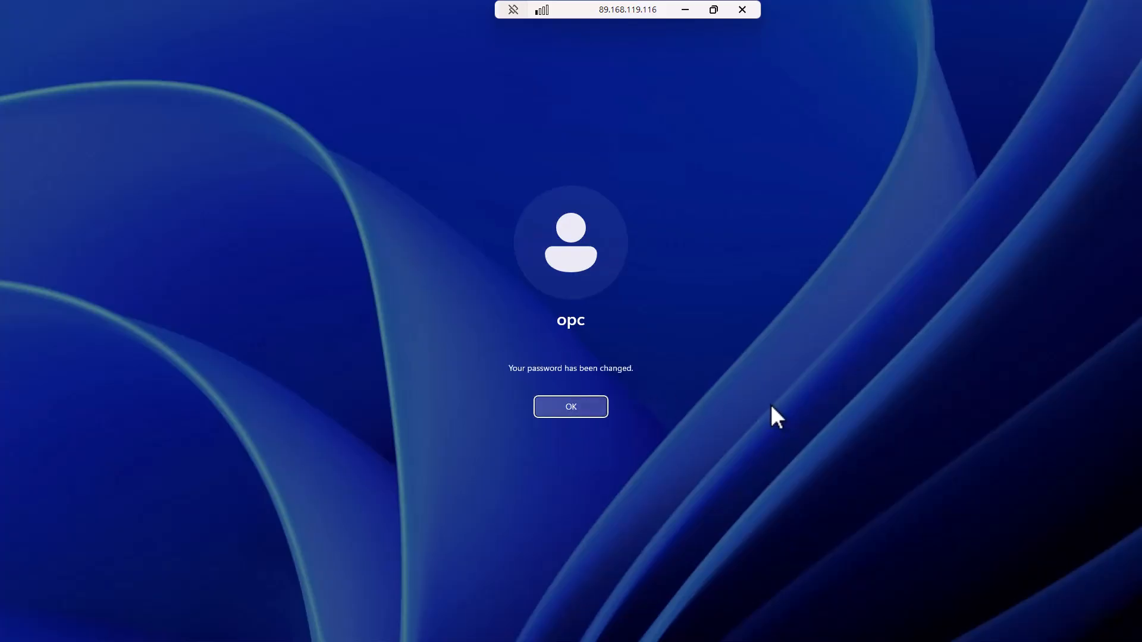
pyautogui.click(575, 413)
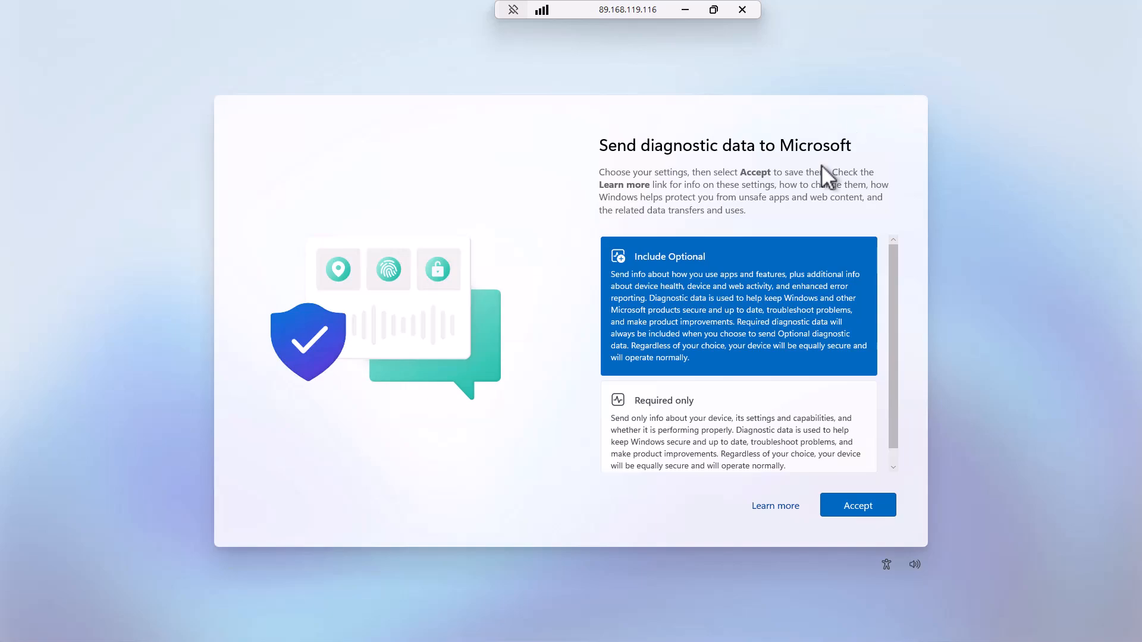
# - Limit the diagnostic data sent to Microsoft to Required only and accept the setting
pyautogui.click(775, 446)
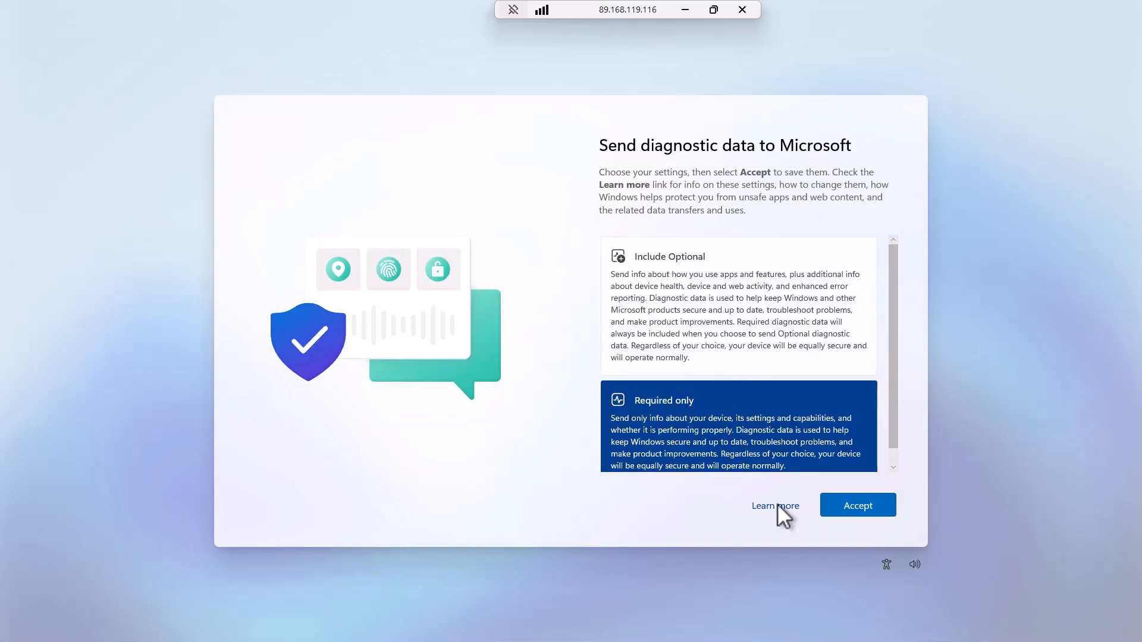
pyautogui.click(855, 506)
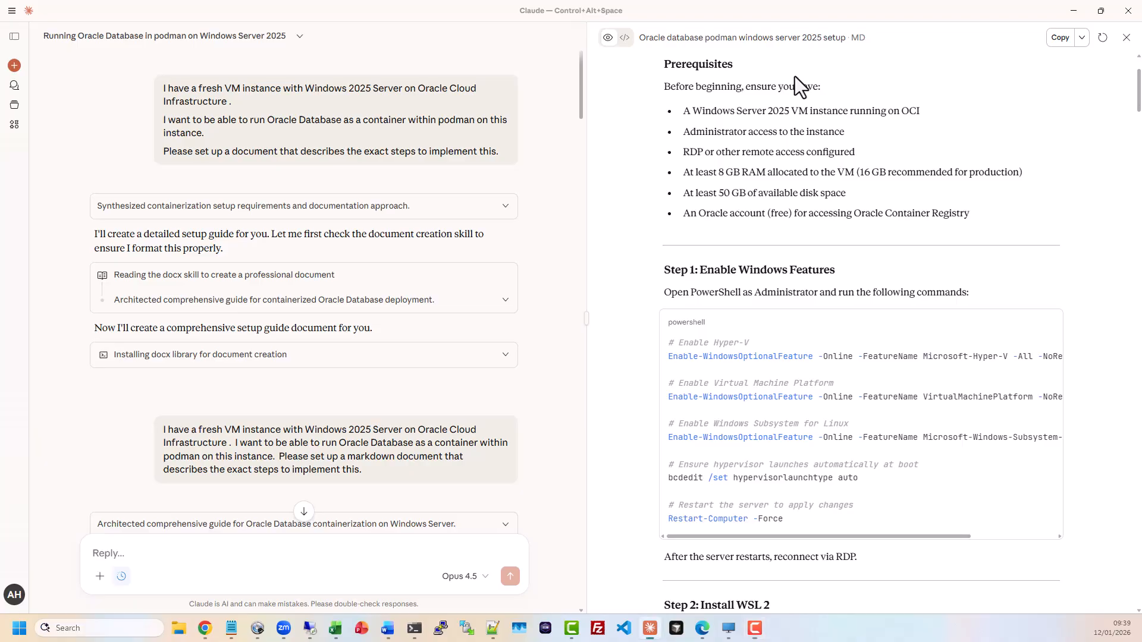
# - Switch to Claude and examine the prompts requesting a setup document for running Oracle Database in podman on Windows Server 2025
pyautogui.moveTo(795, 77); pyautogui.dragTo(795, 273)
pyautogui.click(883, 125)
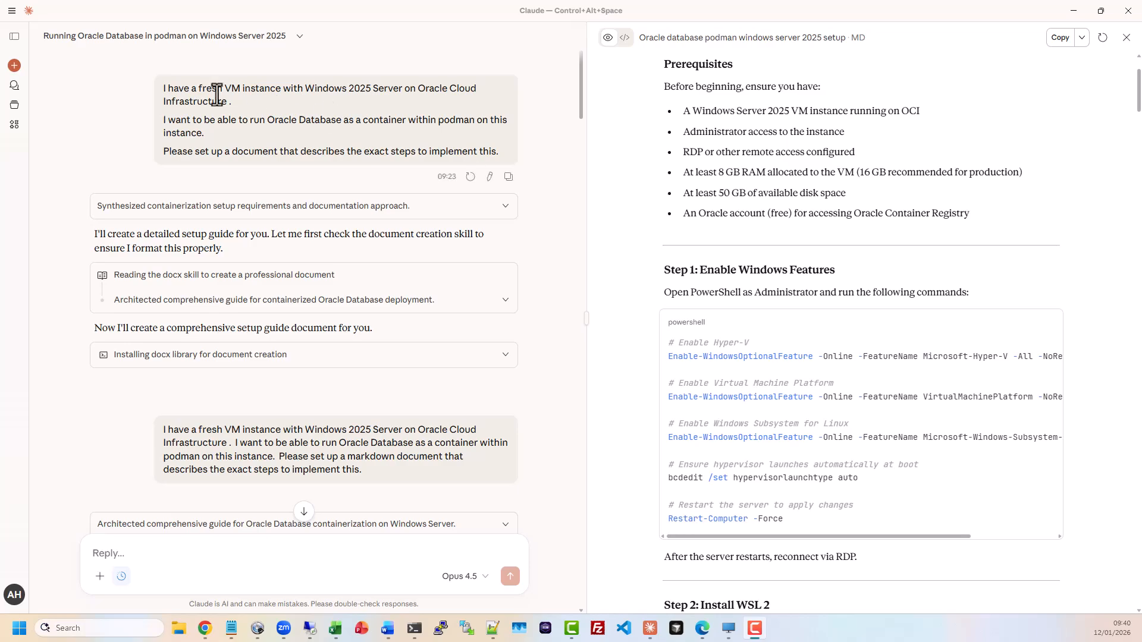
pyautogui.click(181, 92)
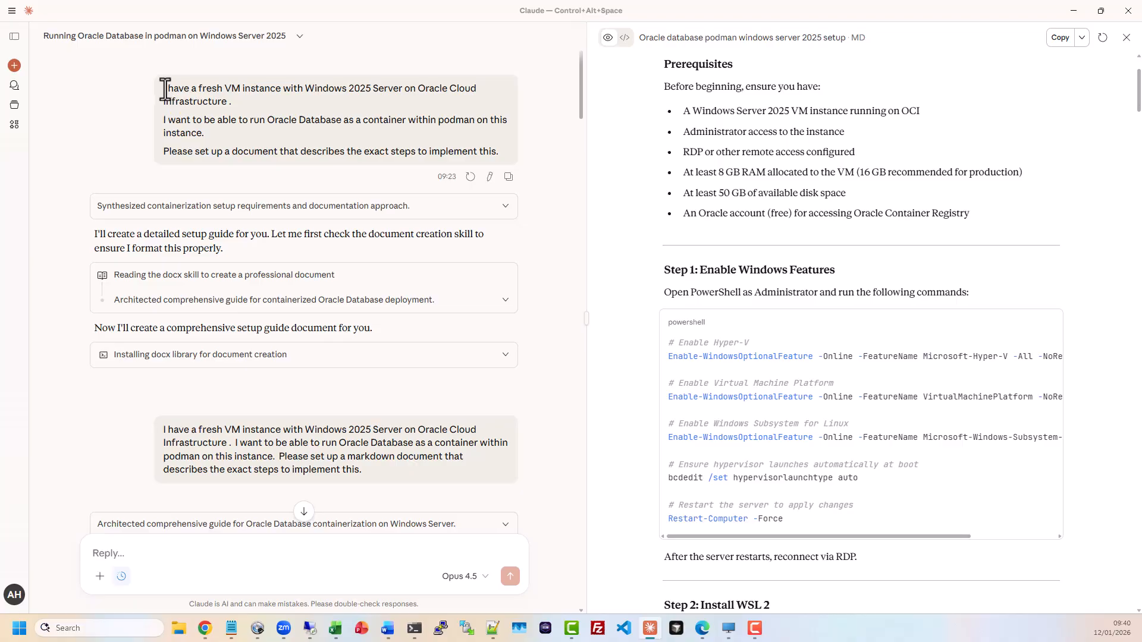
pyautogui.moveTo(164, 89); pyautogui.dragTo(357, 101)
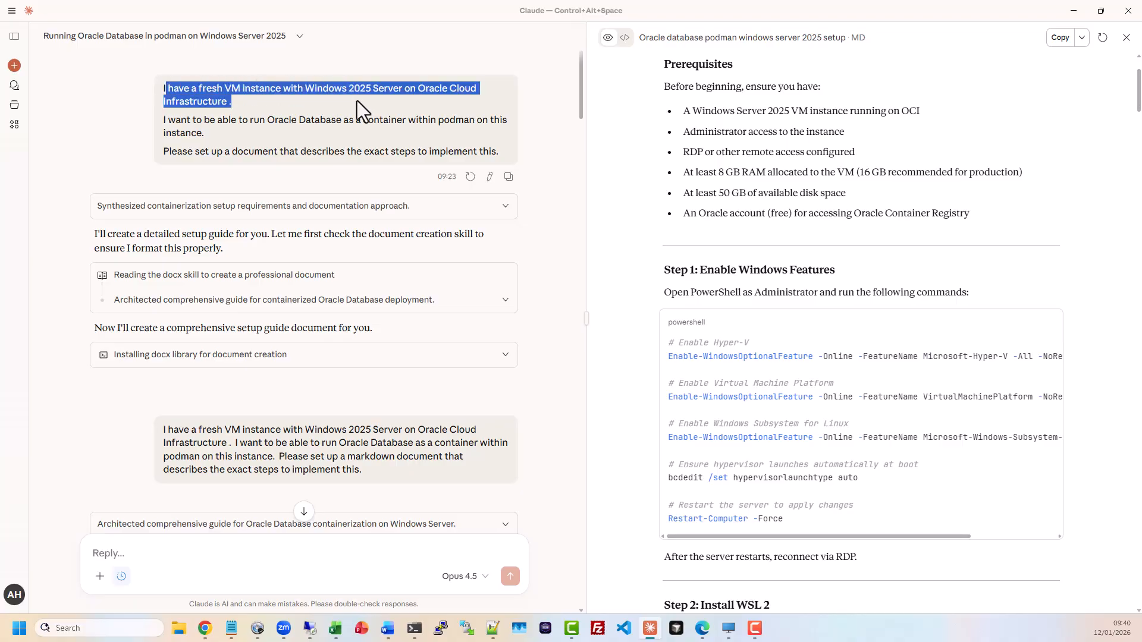
pyautogui.moveTo(260, 119); pyautogui.dragTo(507, 149)
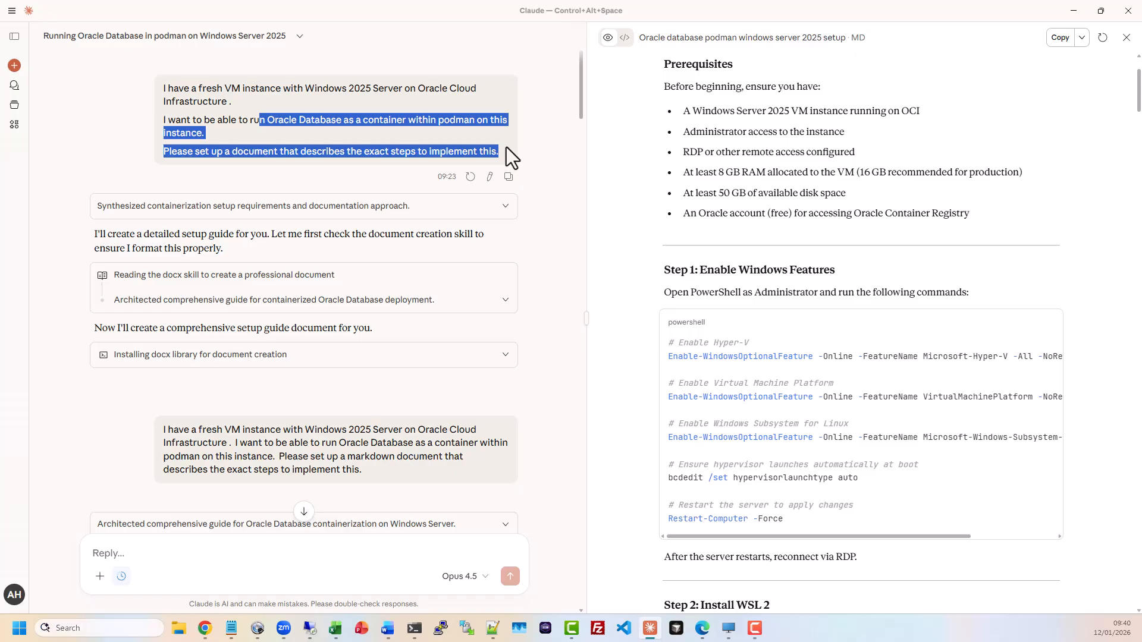
pyautogui.click(506, 148)
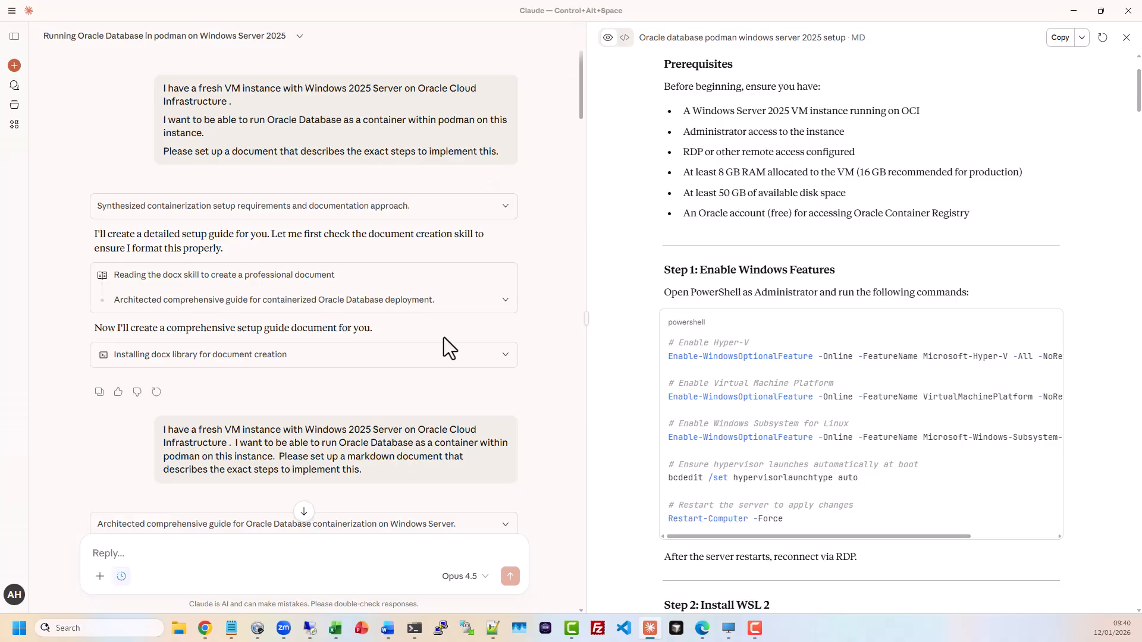
pyautogui.scroll(-3, 547, 312)
pyautogui.scroll(-1, 548, 311)
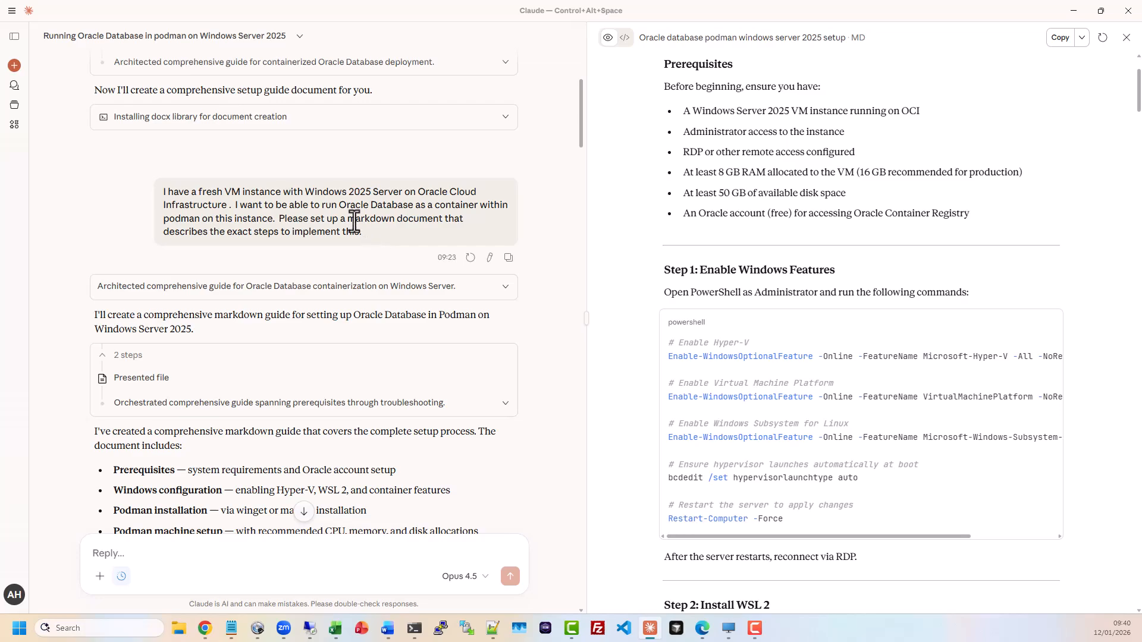
pyautogui.moveTo(345, 220); pyautogui.dragTo(469, 222)
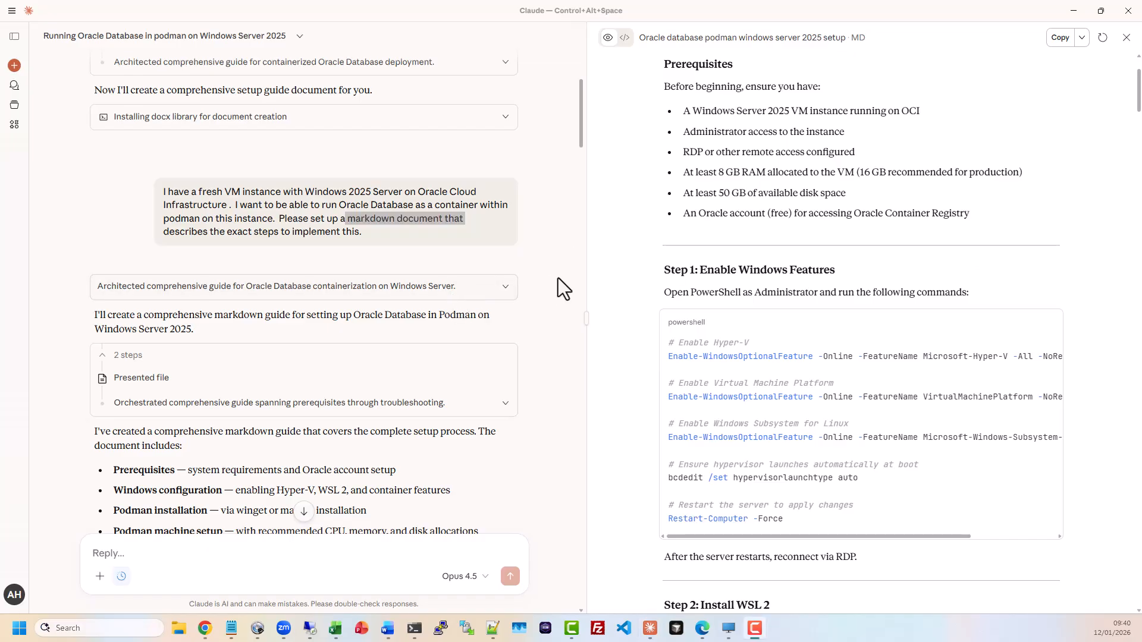
pyautogui.scroll(-1, 515, 274)
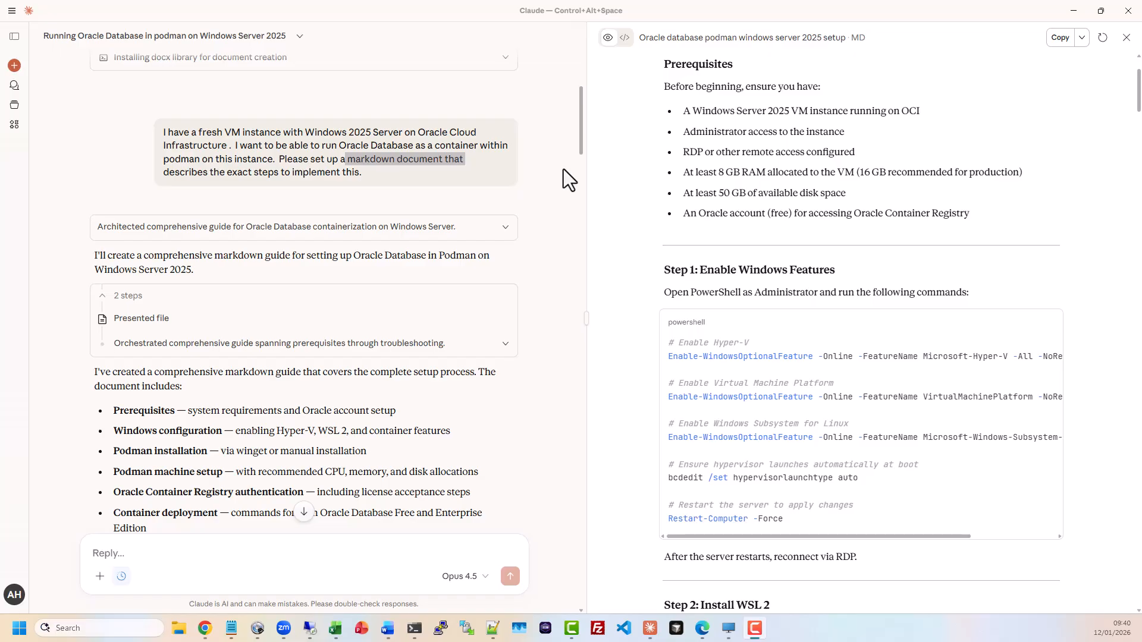
# - Review the setup guide's prerequisites and copy the PowerShell commands from Step 1: Enable Windows Features
pyautogui.scroll(2, 818, 142)
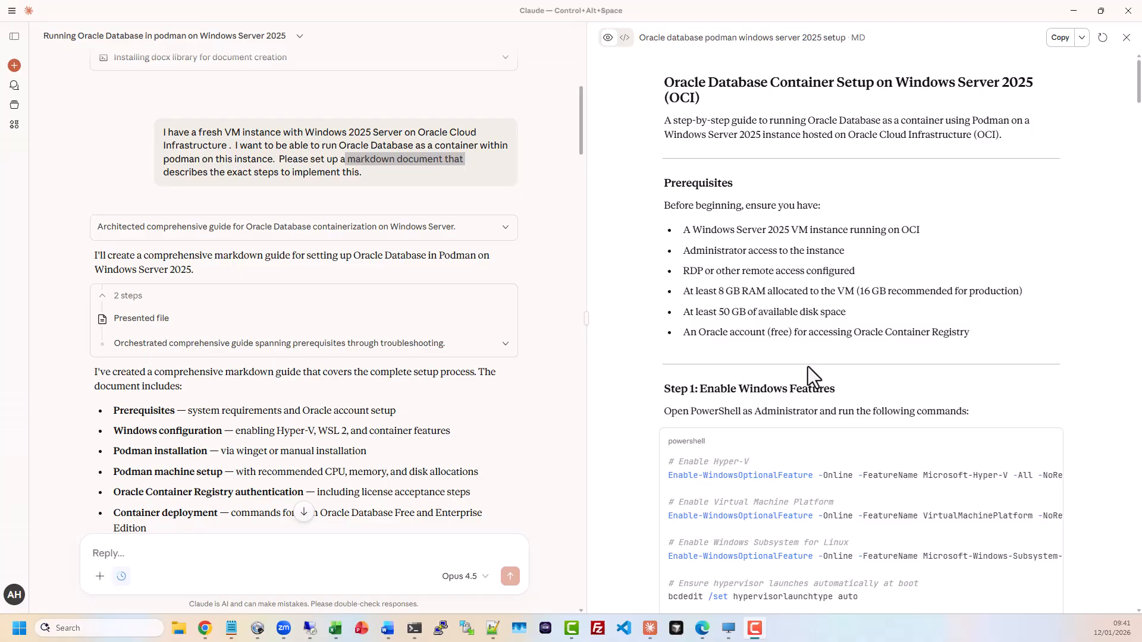
pyautogui.scroll(-2, 809, 366)
pyautogui.scroll(-2, 809, 367)
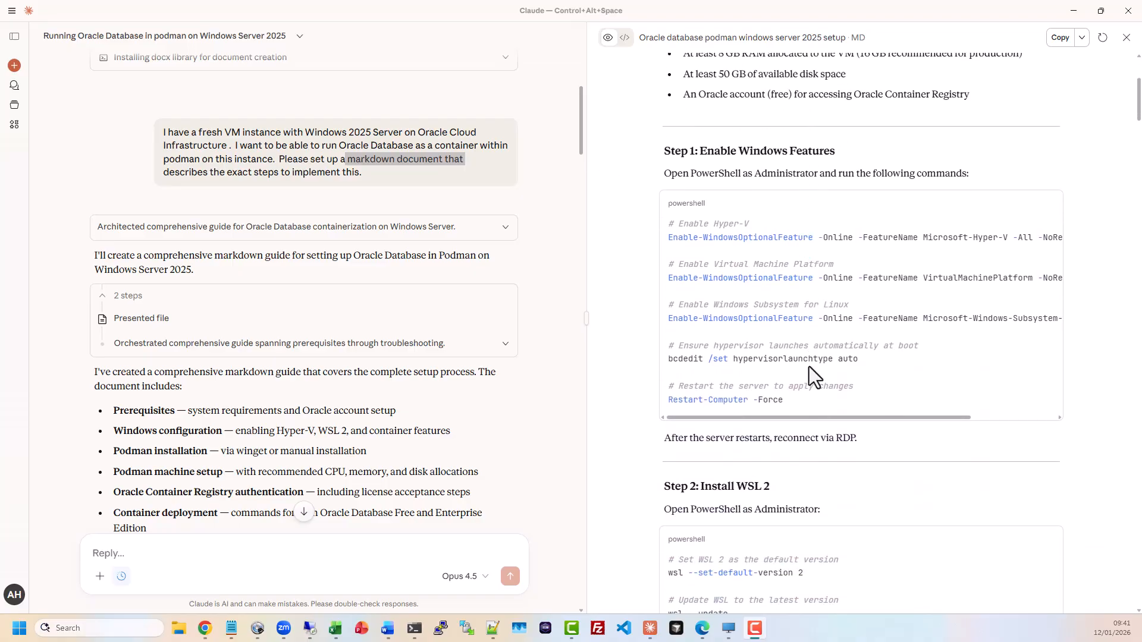
pyautogui.scroll(1, 798, 294)
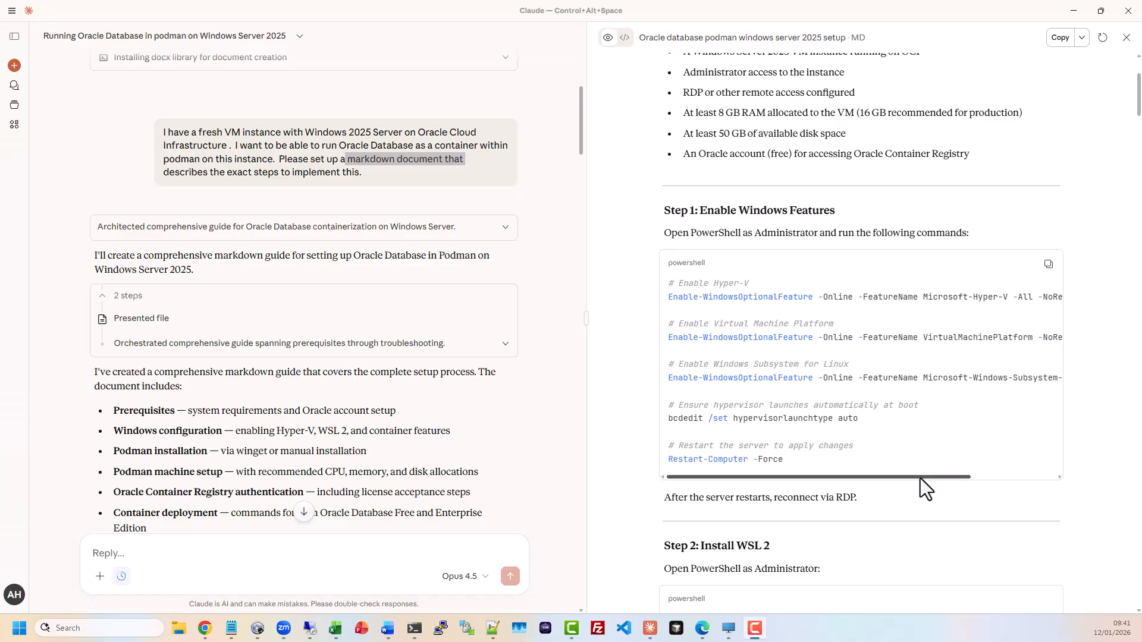
pyautogui.moveTo(920, 478)
pyautogui.mouseDown()
pyautogui.moveTo(991, 480)
pyautogui.moveTo(901, 483)
pyautogui.mouseUp()
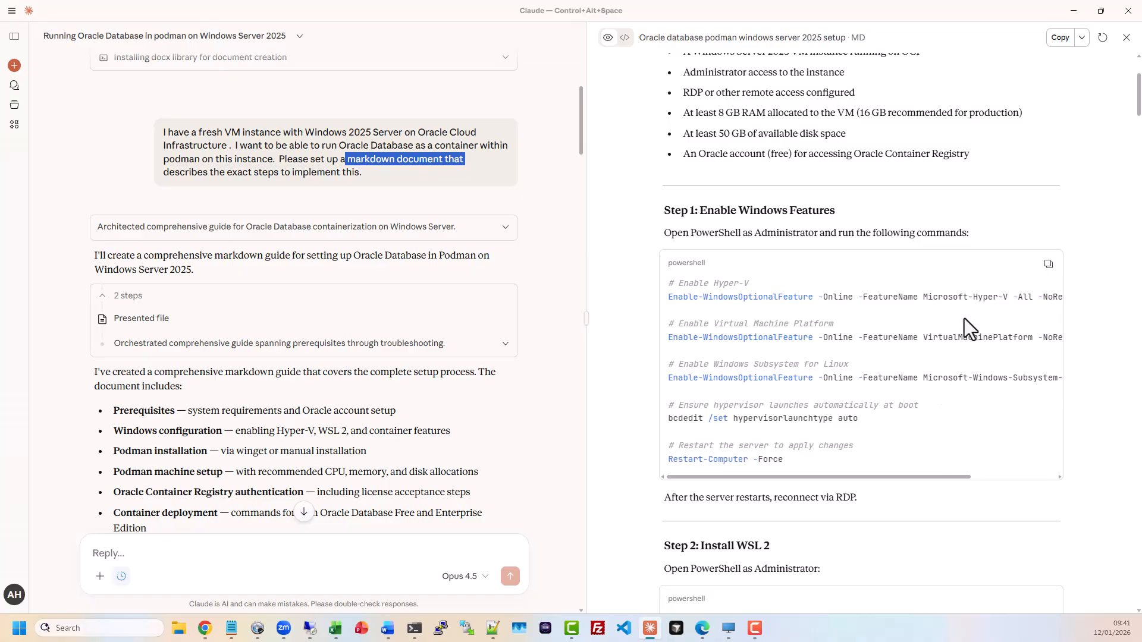
pyautogui.click(1049, 268)
# - Switch to the remote desktop session and start Windows PowerShell as administrator
pyautogui.hotkey('alt', 'Tab')
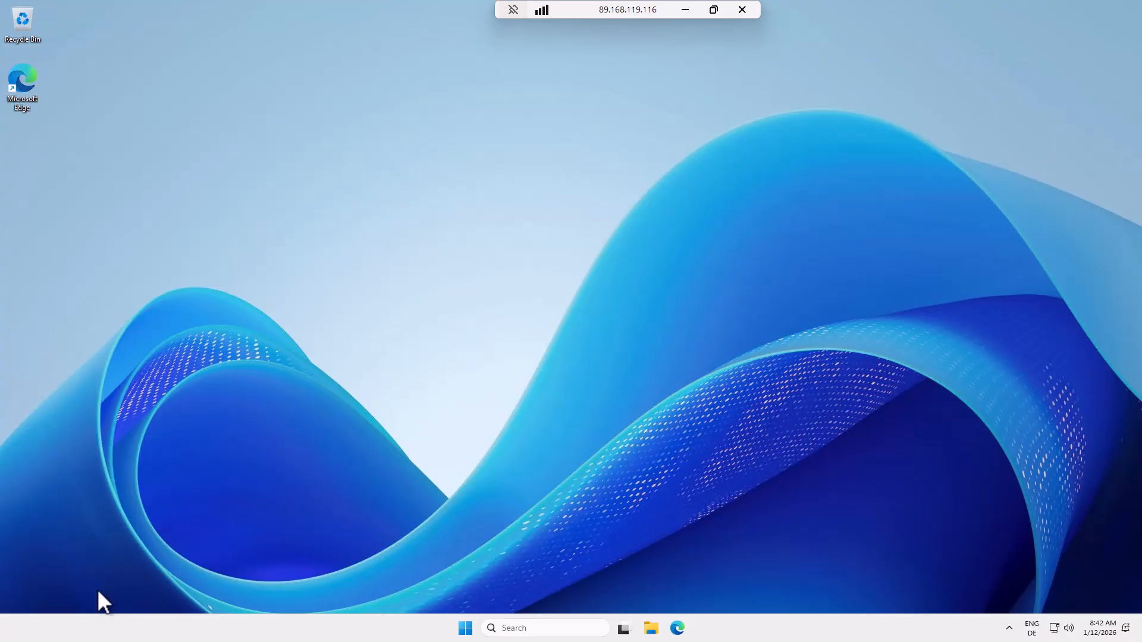
pyautogui.click(465, 630)
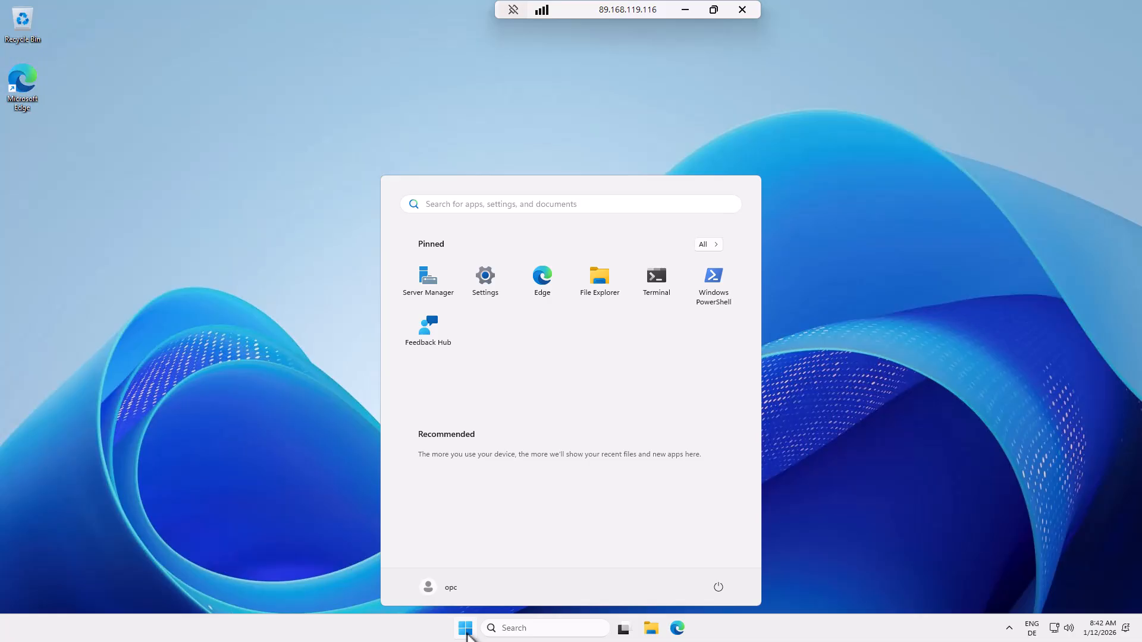
pyautogui.rightClick(724, 296)
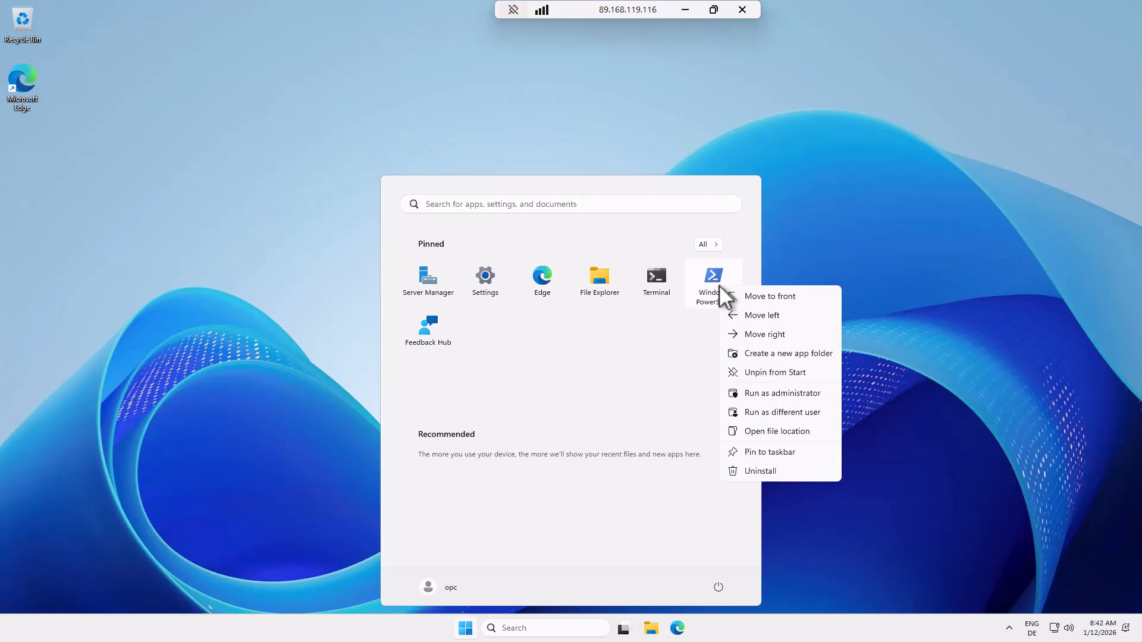
pyautogui.click(751, 394)
pyautogui.click(594, 414)
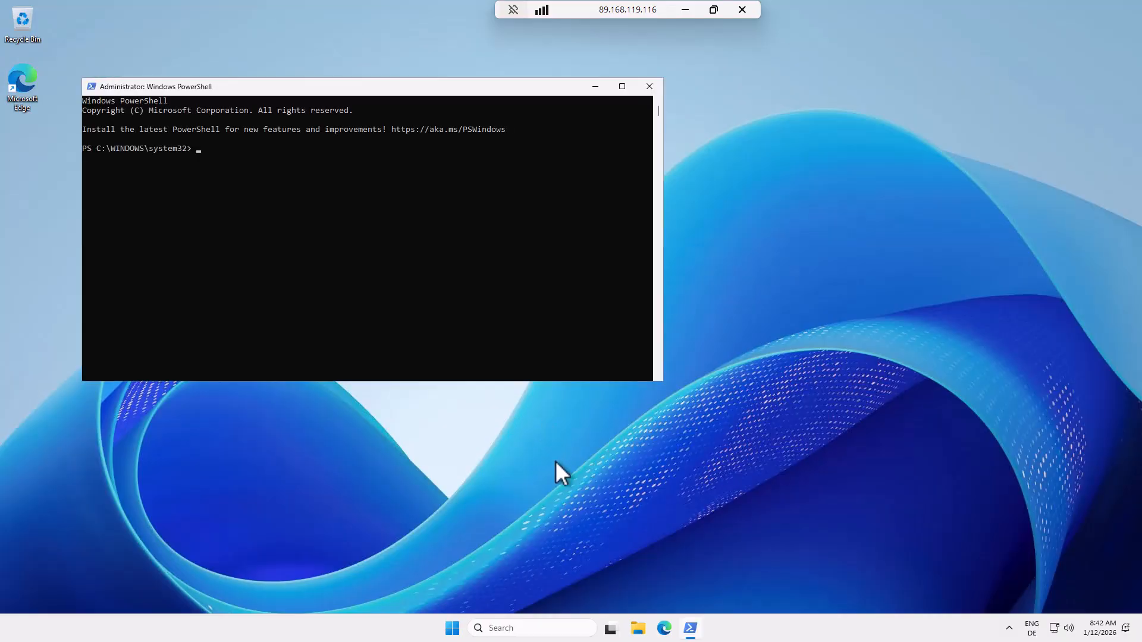
# - Pin Windows PowerShell to the taskbar and return to the administrator PowerShell session
pyautogui.rightClick(690, 628)
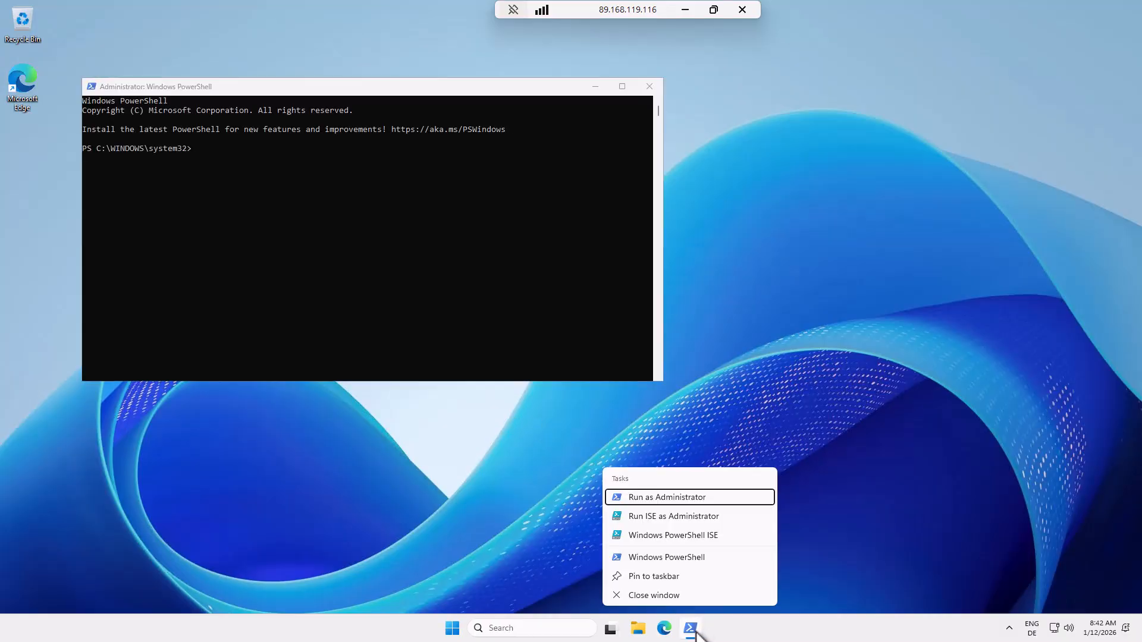
pyautogui.click(818, 569)
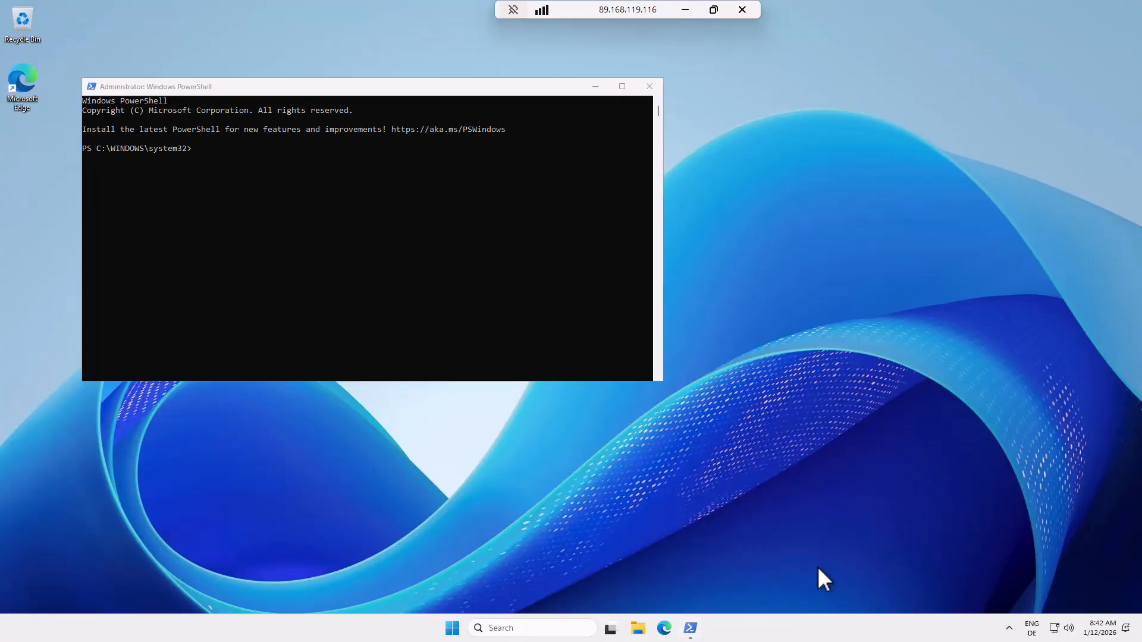
pyautogui.click(236, 159)
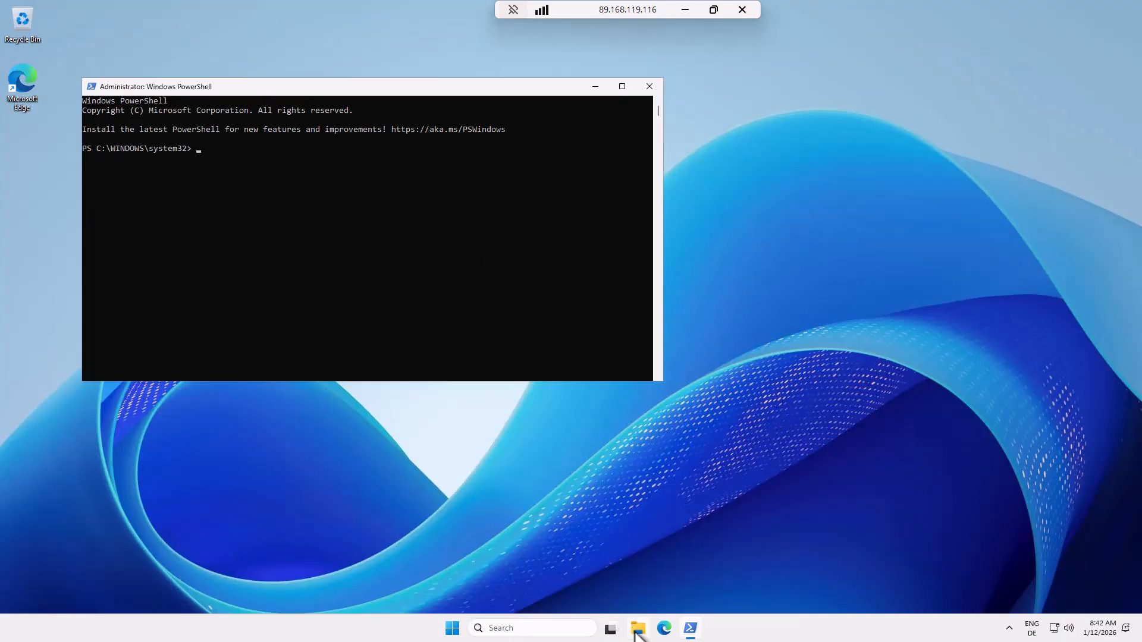
# - Open Notepad and paste the copied Step 1 commands for enabling the Windows features into a new document
pyautogui.click(515, 631)
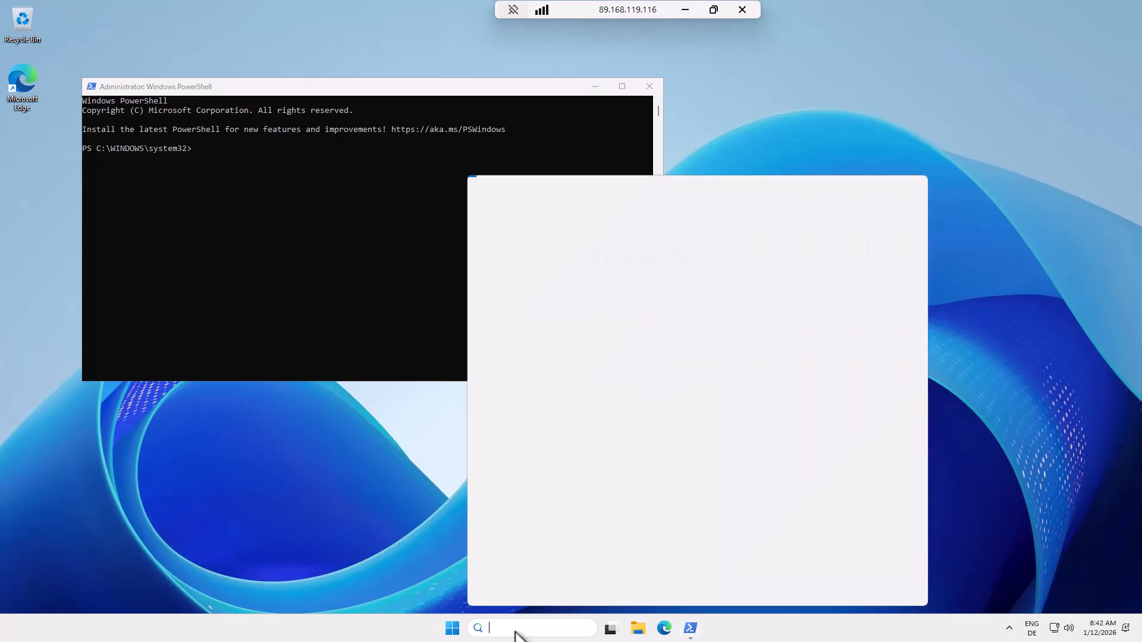
pyautogui.write('notepad')
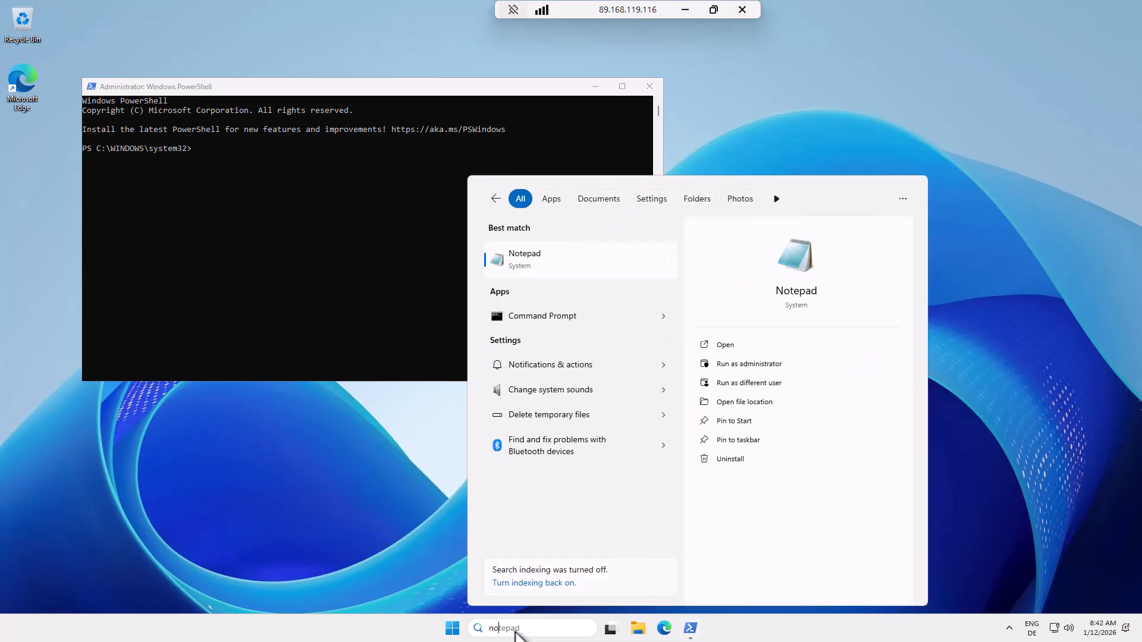
pyautogui.press('Return')
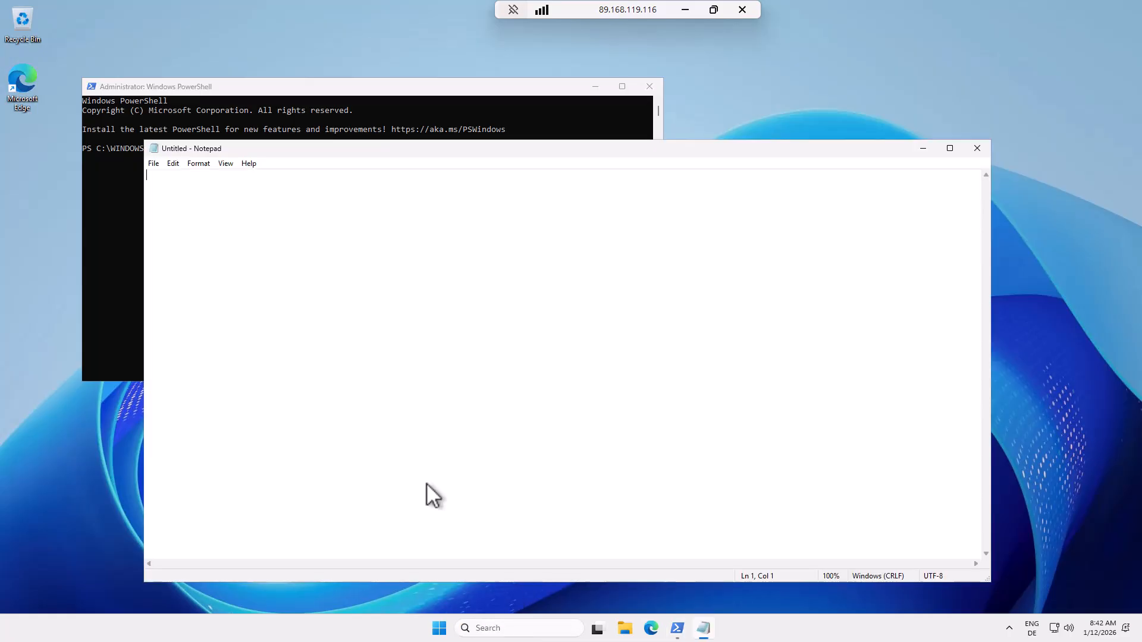
pyautogui.write('# Enable Hyper-V Enable-WindowsOptionalFeature -Online -FeatureName Microsoft-Hyper-V -All -NoRestart  # Enable Virtual Machine Platform Enable-WindowsOptionalFeature -Online -FeatureName VirtualMachinePlatform -NoRestart  # Enable Windows Subsystem for Linux Enable-WindowsOptionalFeature -Online -FeatureName Microsoft-Windows-Subsystem-Linux -All -NoRestart  # Ensure hypervisor launches automatically at boot bcdedit /set hypervisorlaunchtype auto  # Restart the server to apply changes Restart-Computer -Force')
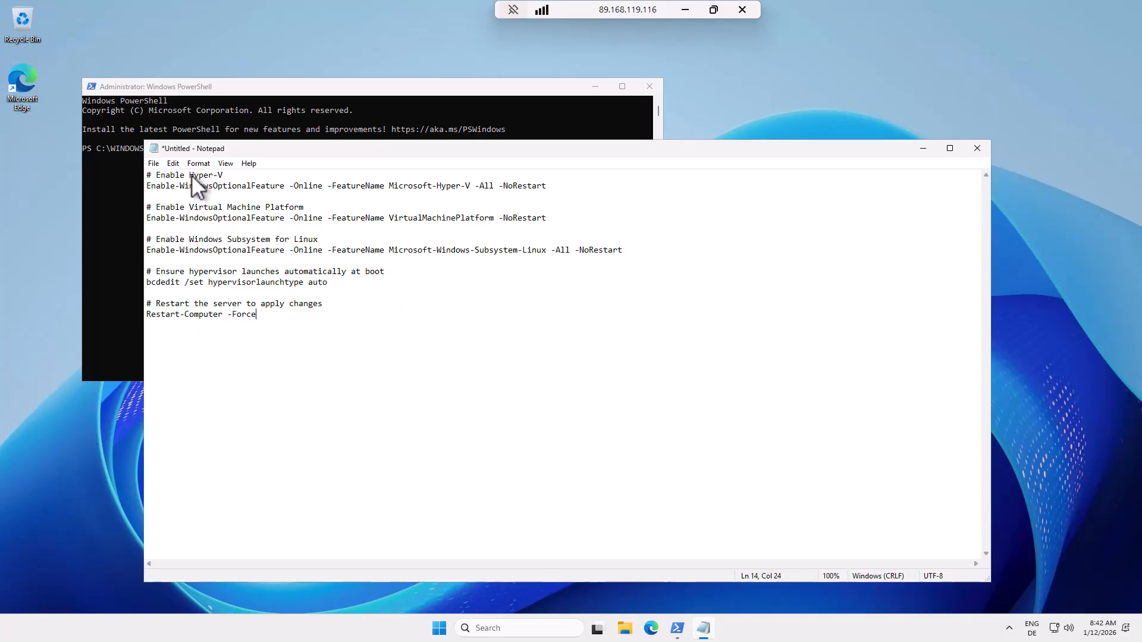
# - Examine the Hyper-V, VirtualMachinePlatform and Linux subsystem entries, the bcdedit command and the restart command in the pasted notes
pyautogui.moveTo(191, 175); pyautogui.dragTo(233, 175)
pyautogui.doubleClick(408, 219)
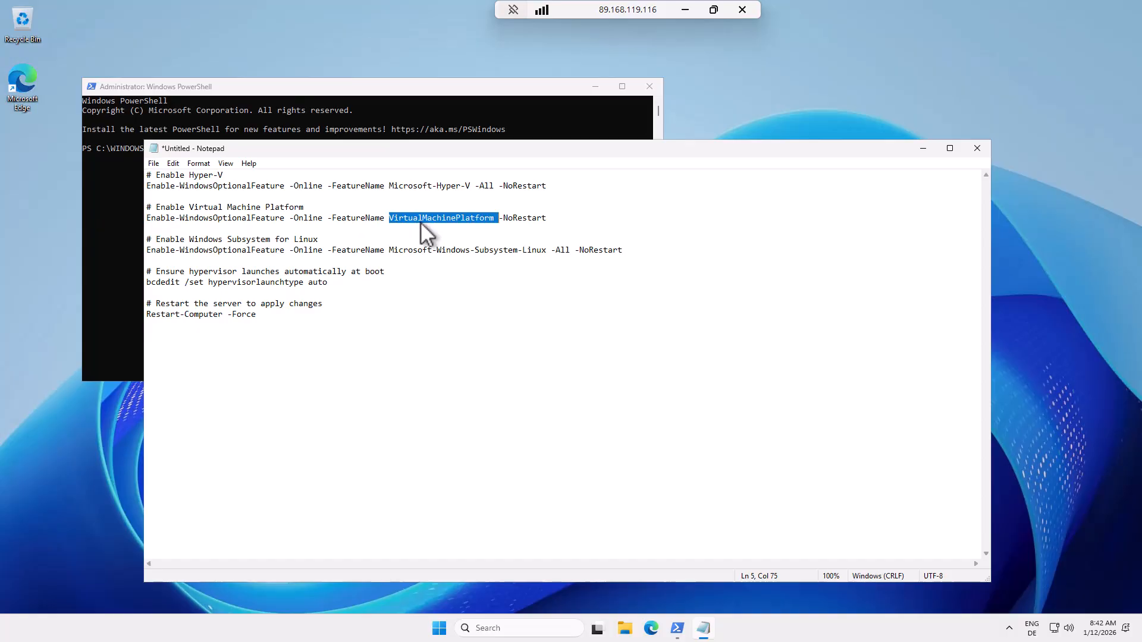
pyautogui.doubleClick(408, 251)
pyautogui.moveTo(409, 252); pyautogui.dragTo(455, 248)
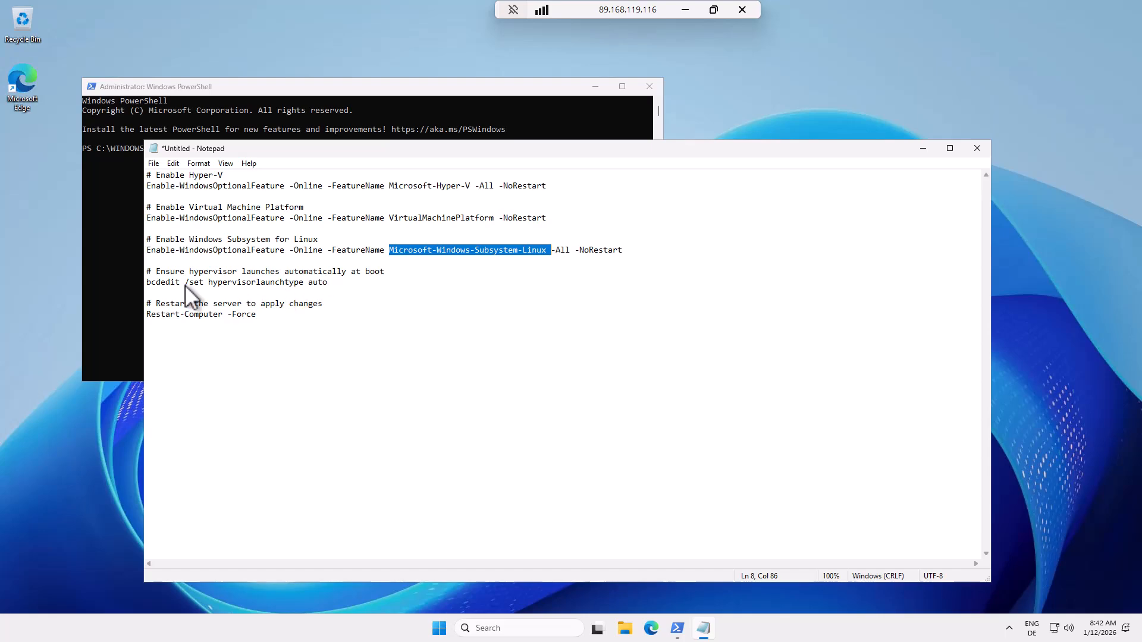
pyautogui.moveTo(148, 283); pyautogui.dragTo(335, 282)
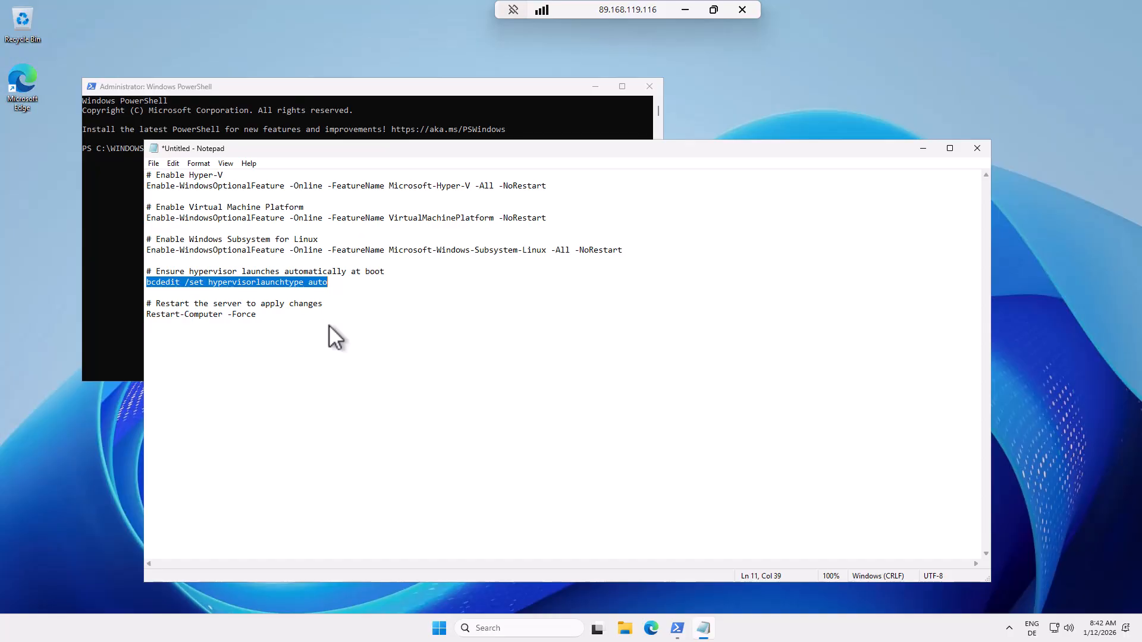
pyautogui.moveTo(267, 315); pyautogui.dragTo(158, 317)
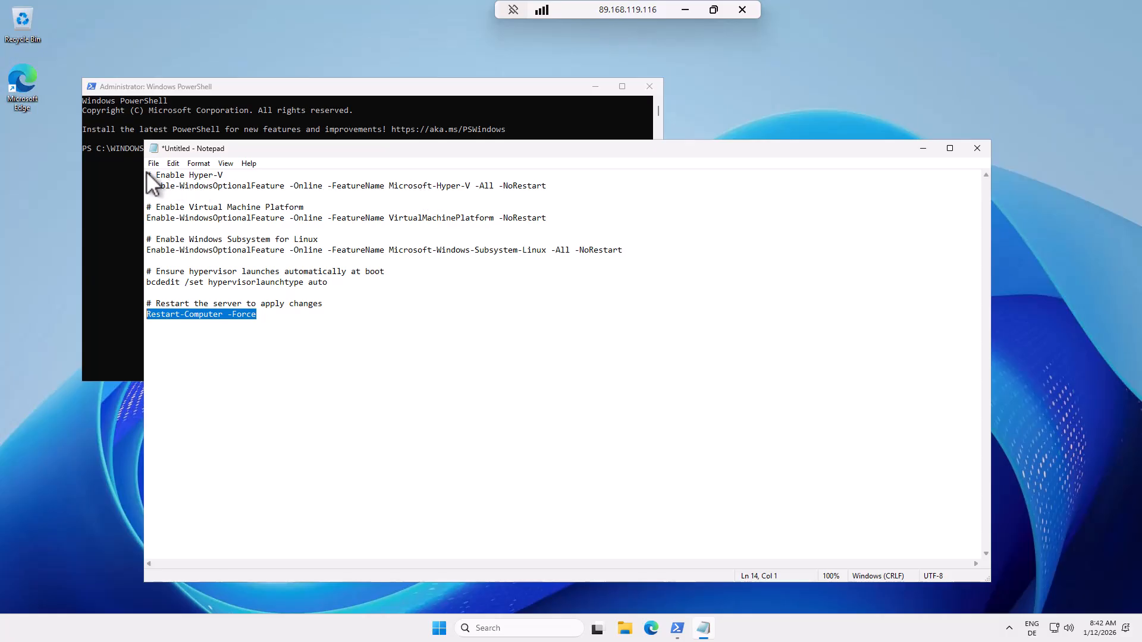
# - Run the three Enable-WindowsOptionalFeature commands from the notes in PowerShell for Hyper-V, VirtualMachinePlatform and Microsoft-Windows-Subsystem-Linux
pyautogui.moveTo(146, 173); pyautogui.dragTo(630, 248)
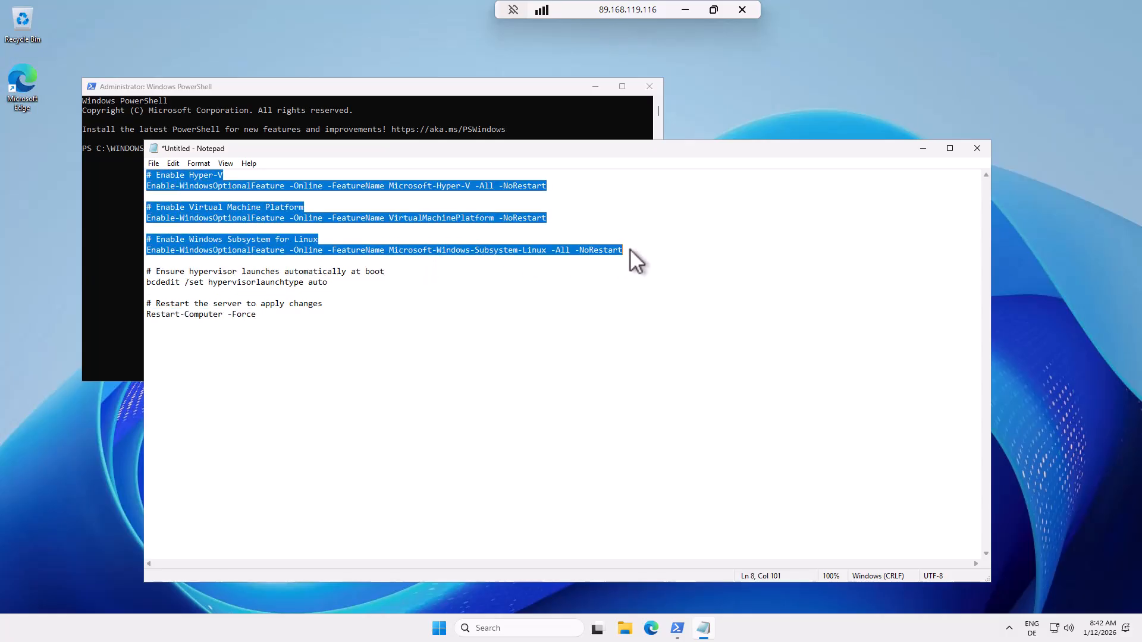
pyautogui.click(477, 86)
pyautogui.rightClick(334, 258)
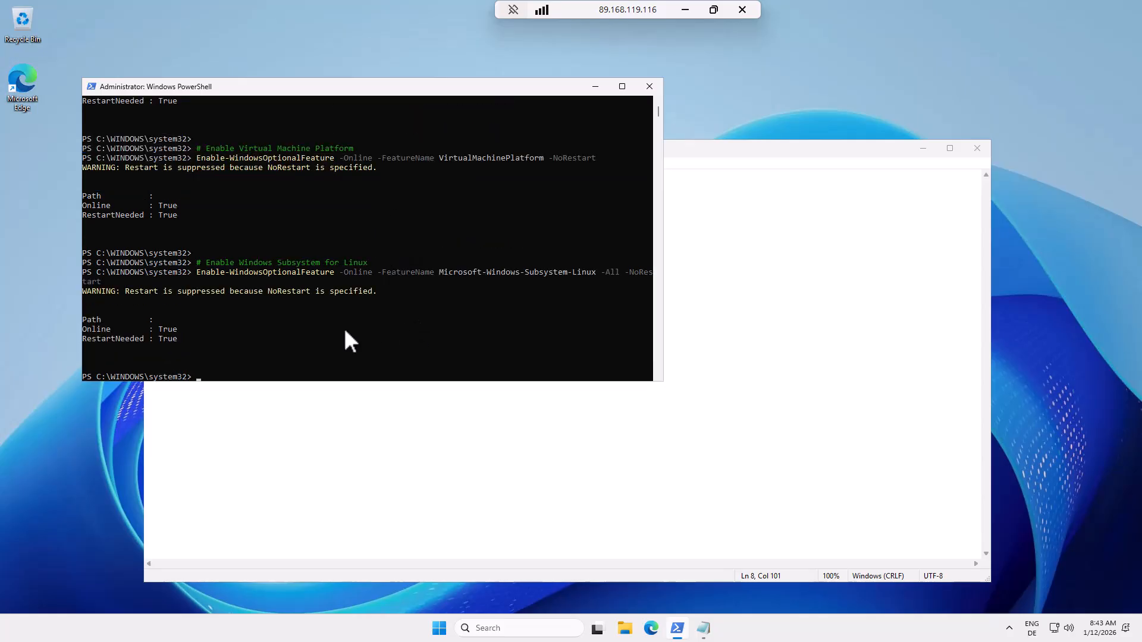
# - Copy bcdedit /set hypervisorlaunchtype auto from the notes and run it in the administrator PowerShell
pyautogui.click(505, 446)
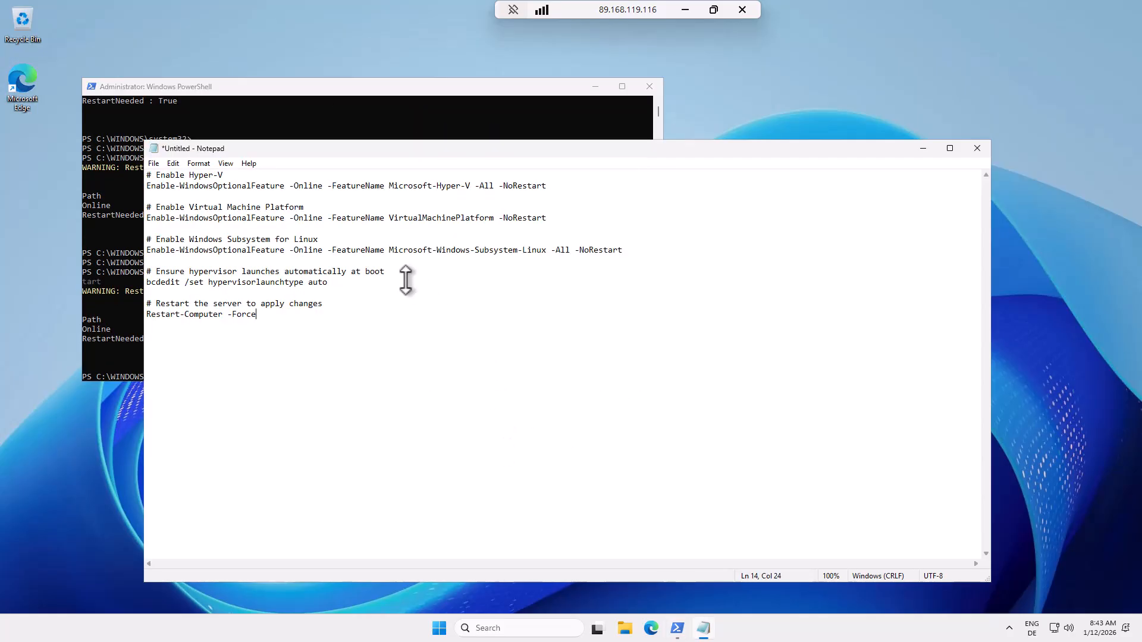
pyautogui.click(403, 280)
pyautogui.moveTo(328, 282); pyautogui.dragTo(125, 284)
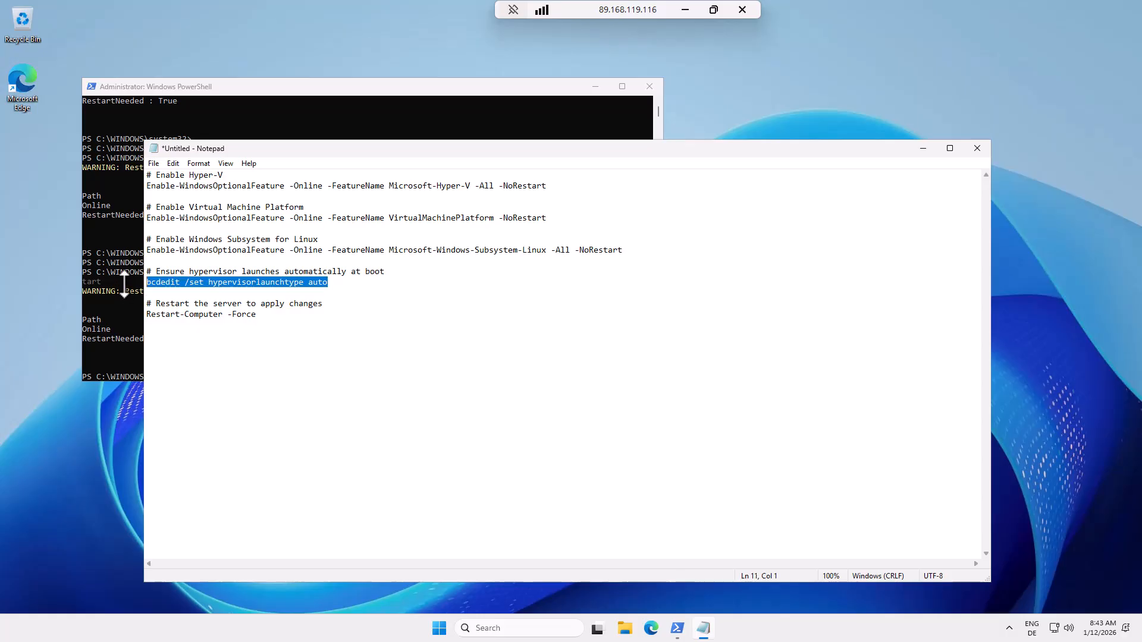
pyautogui.click(280, 100)
pyautogui.write('bcdedit /set hypervisorlaunchtype auto')
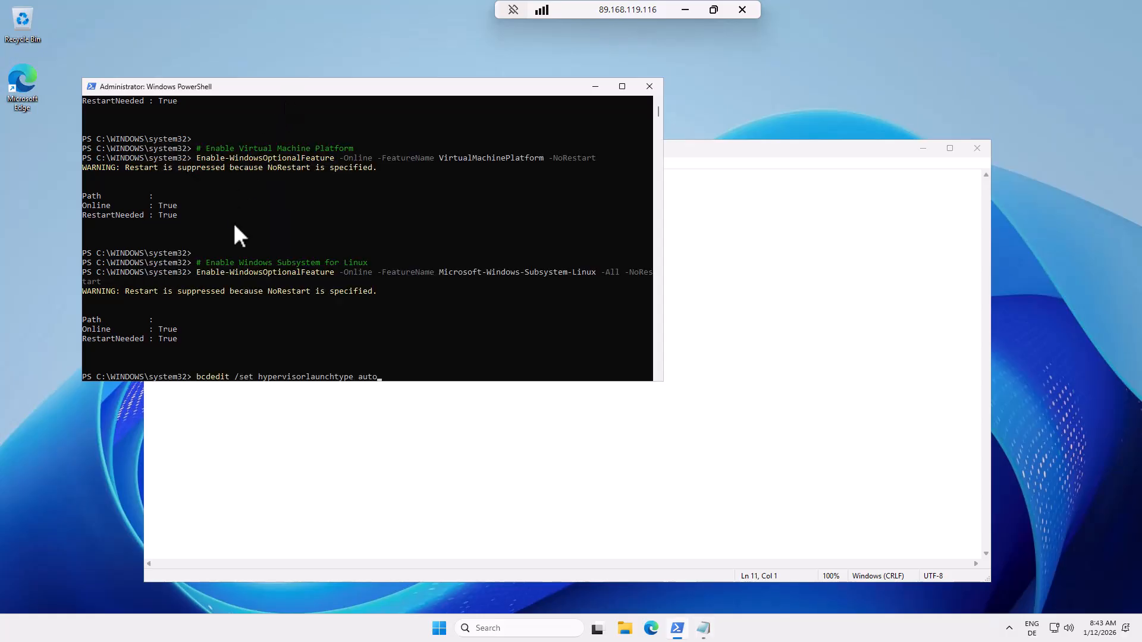
pyautogui.press('Return')
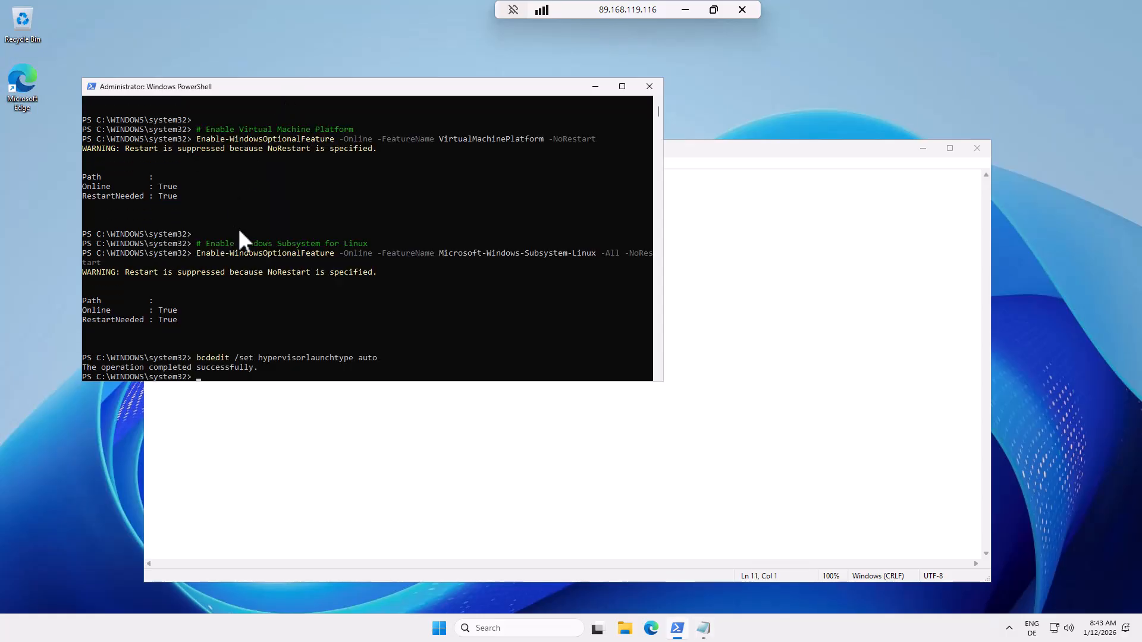
# - Restart the server by running Restart-Computer -Force from the notes in PowerShell
pyautogui.click(284, 452)
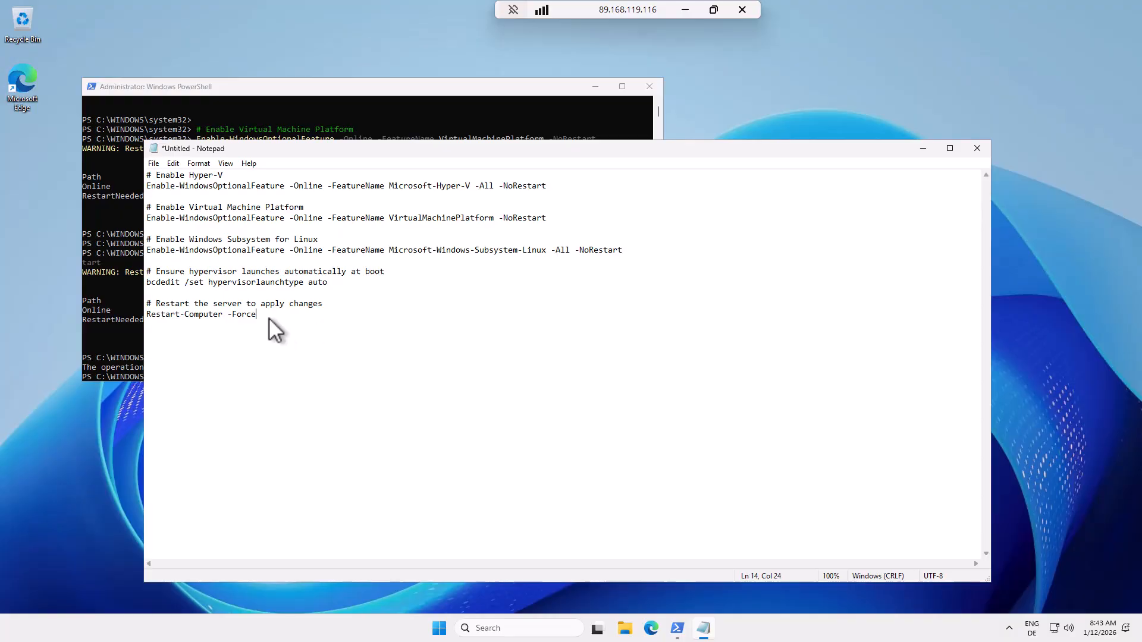
pyautogui.moveTo(269, 317); pyautogui.dragTo(144, 316)
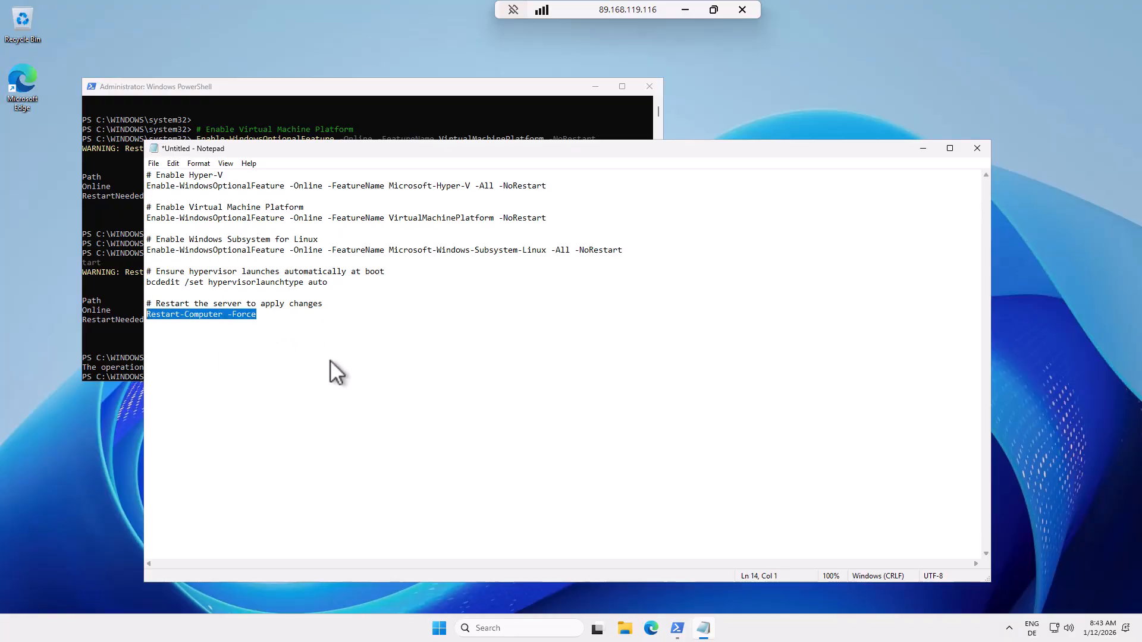
pyautogui.click(445, 101)
pyautogui.write('Restart-Computer -Force')
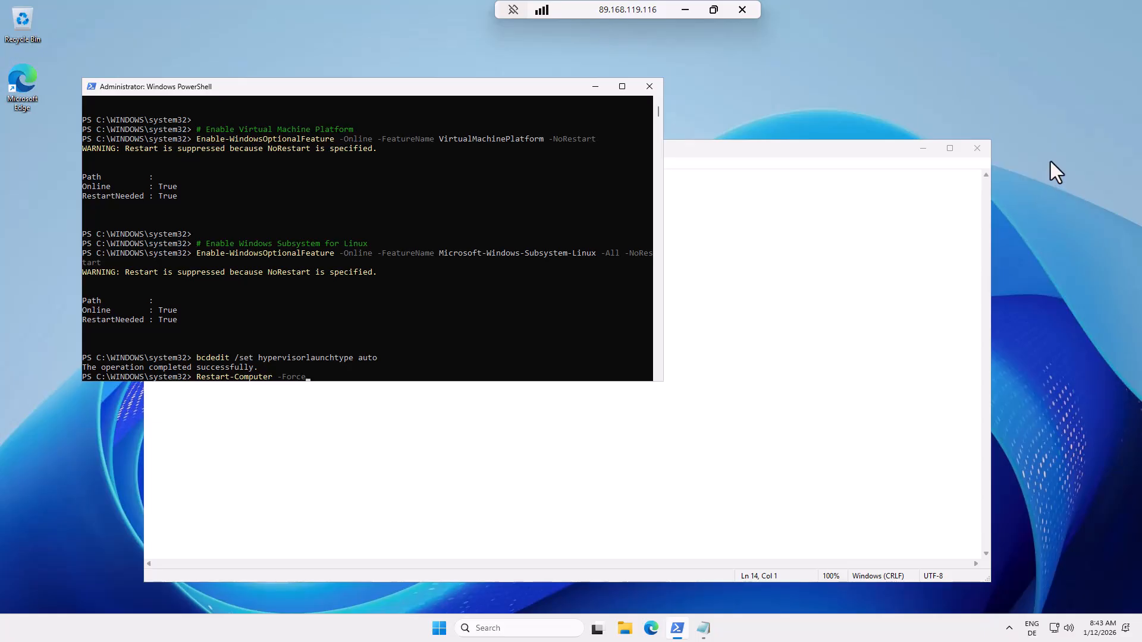
pyautogui.press('Return')
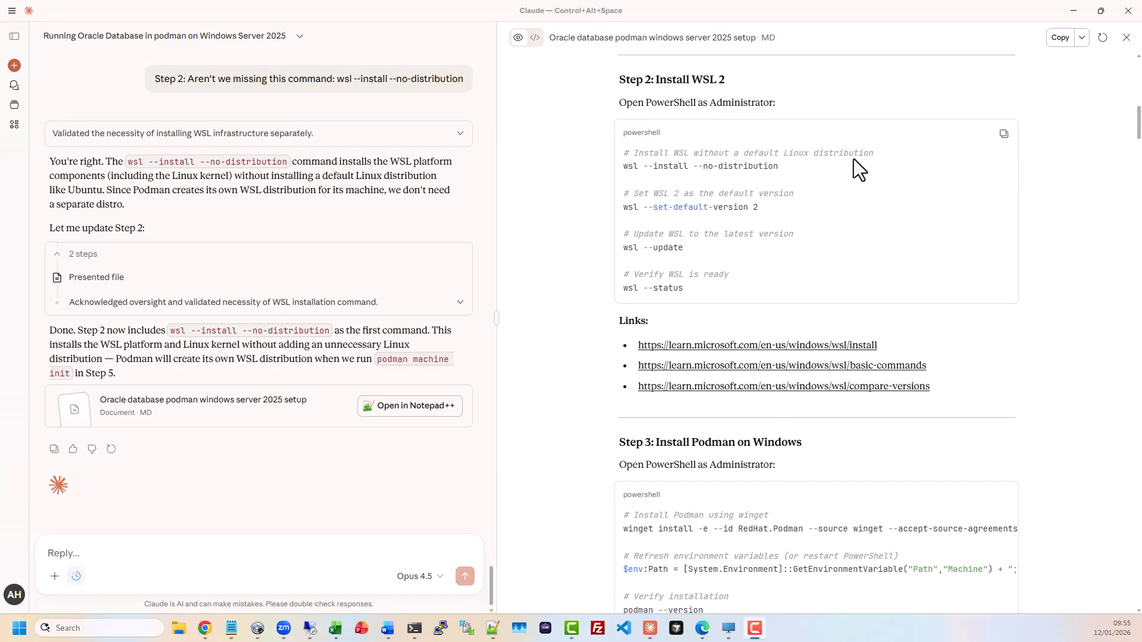
# - Copy the Step 2: Install WSL 2 commands from the setup guide in Claude and switch to the remote desktop session
pyautogui.click(1004, 137)
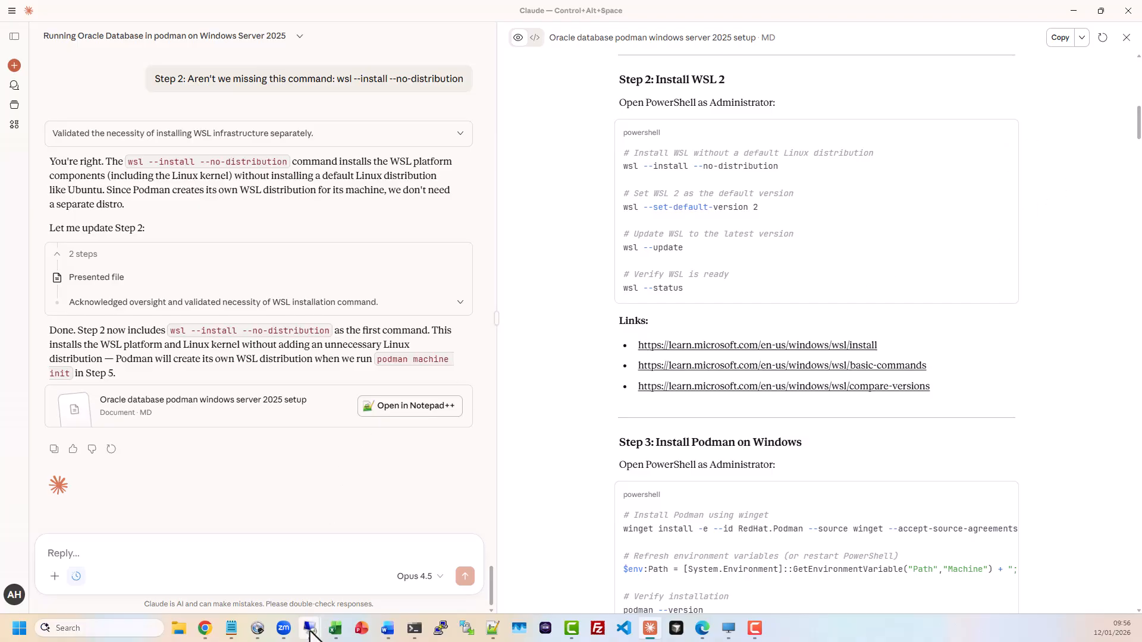
pyautogui.moveTo(310, 628)
pyautogui.click(362, 593)
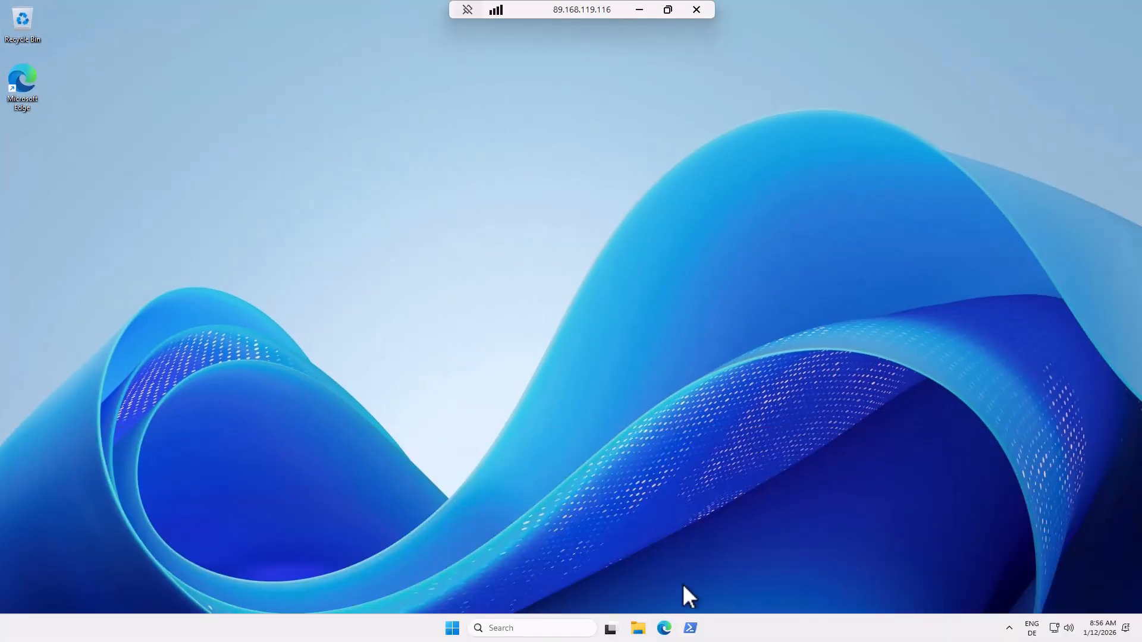
# - Start Windows PowerShell as administrator on the restarted server and approve the elevation
pyautogui.rightClick(692, 629)
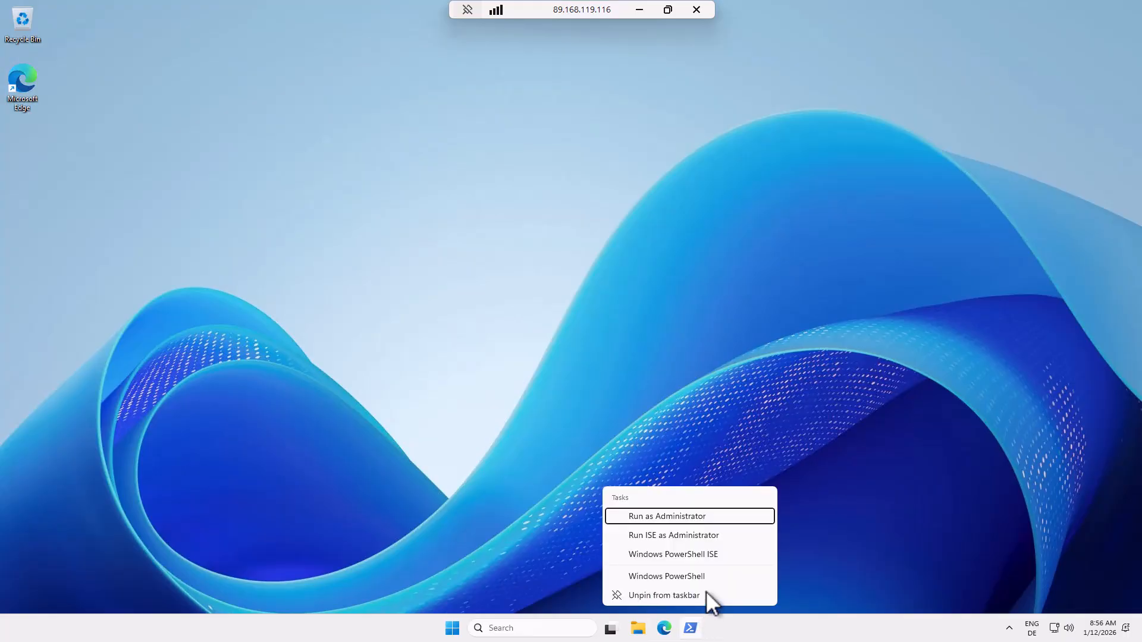
pyautogui.click(691, 513)
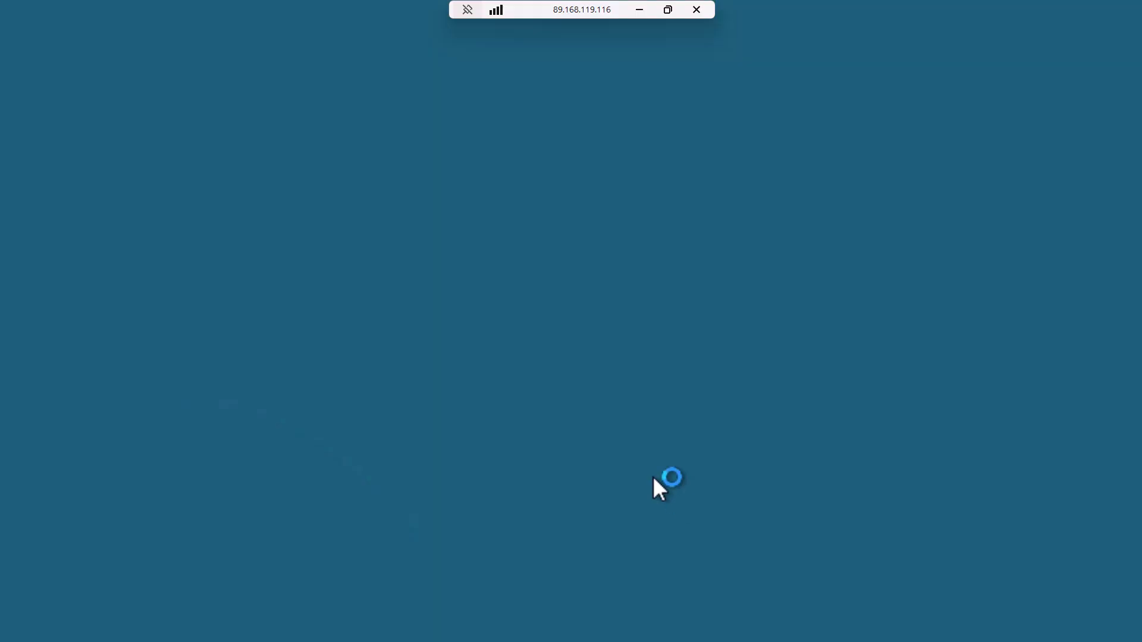
pyautogui.click(534, 403)
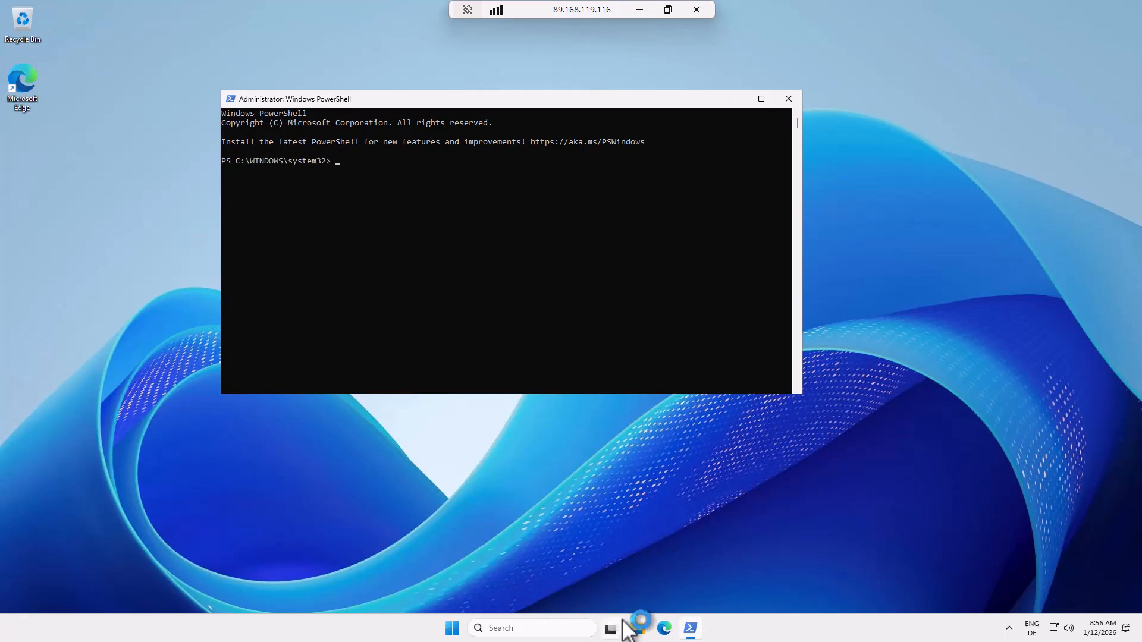
# - Open Notepad and add the copied WSL 2 commands to the install_notes file, below the Step 1 commands
pyautogui.click(498, 628)
pyautogui.write('note')
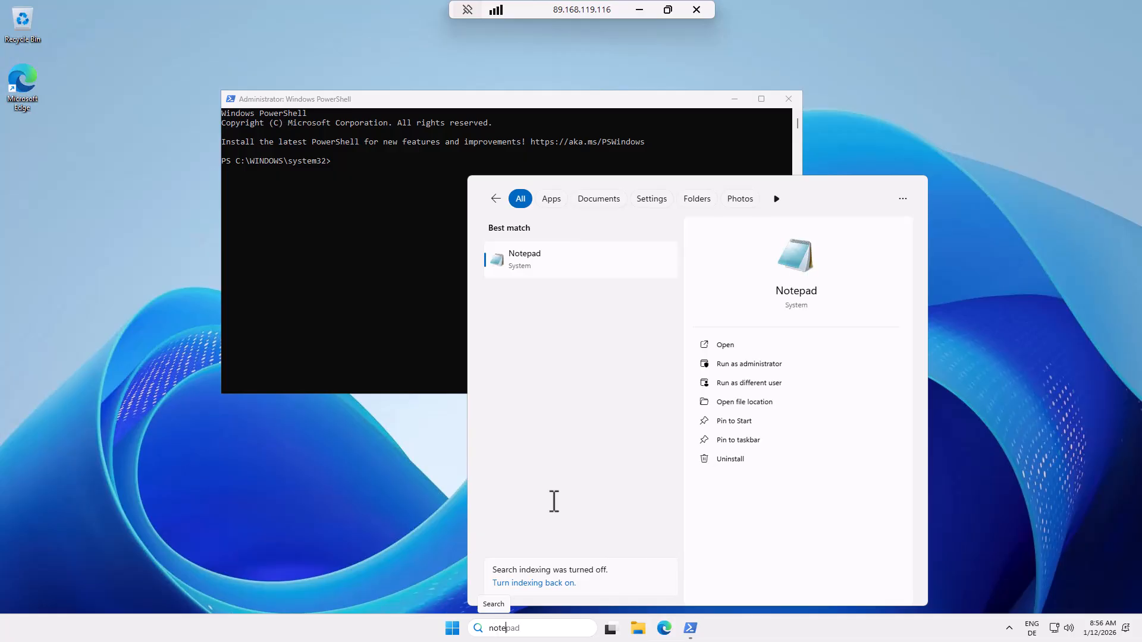
pyautogui.click(528, 262)
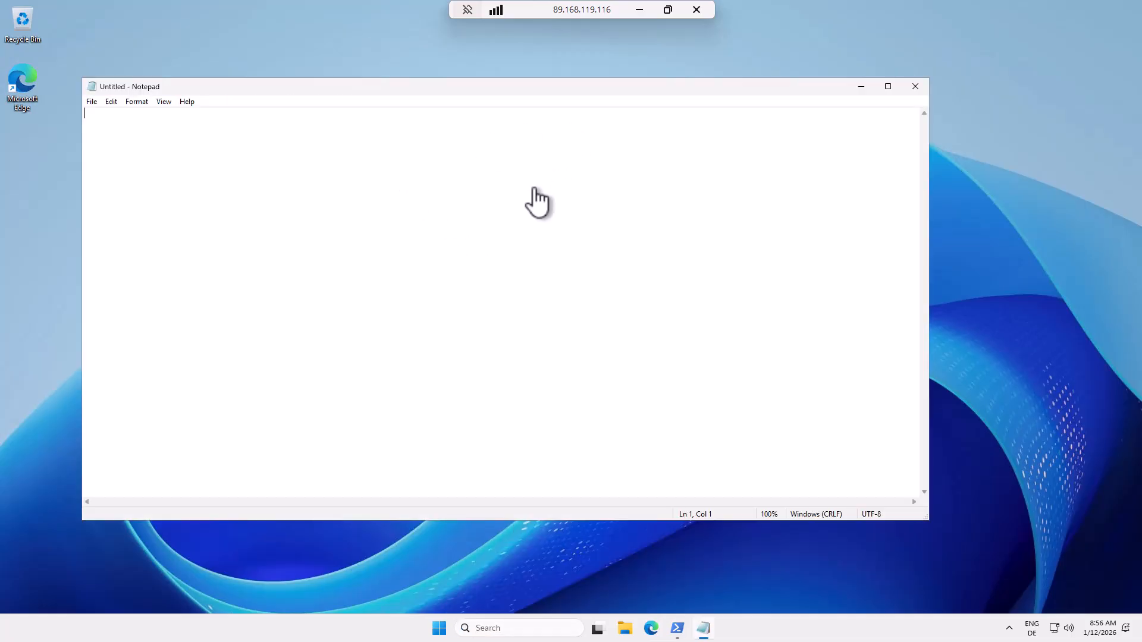
pyautogui.write('# Install WSL without a default Linux distribution wsl --install --no-distribution  # Set WSL 2 as the default version wsl --set-default-version 2  # Update WSL to the latest version wsl --update  # Verify WSL is ready wsl --status')
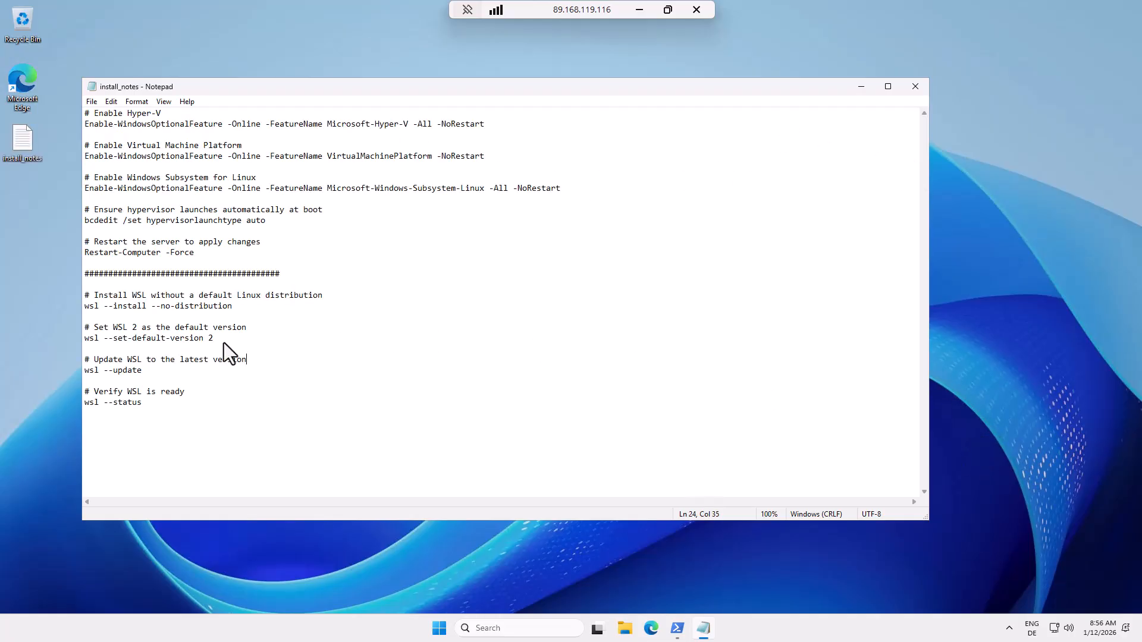
# - Copy wsl --install --no-distribution from install_notes and run it in PowerShell
pyautogui.click(91, 298)
pyautogui.moveTo(84, 310); pyautogui.dragTo(251, 306)
pyautogui.hotkey('ctrl', 'c')
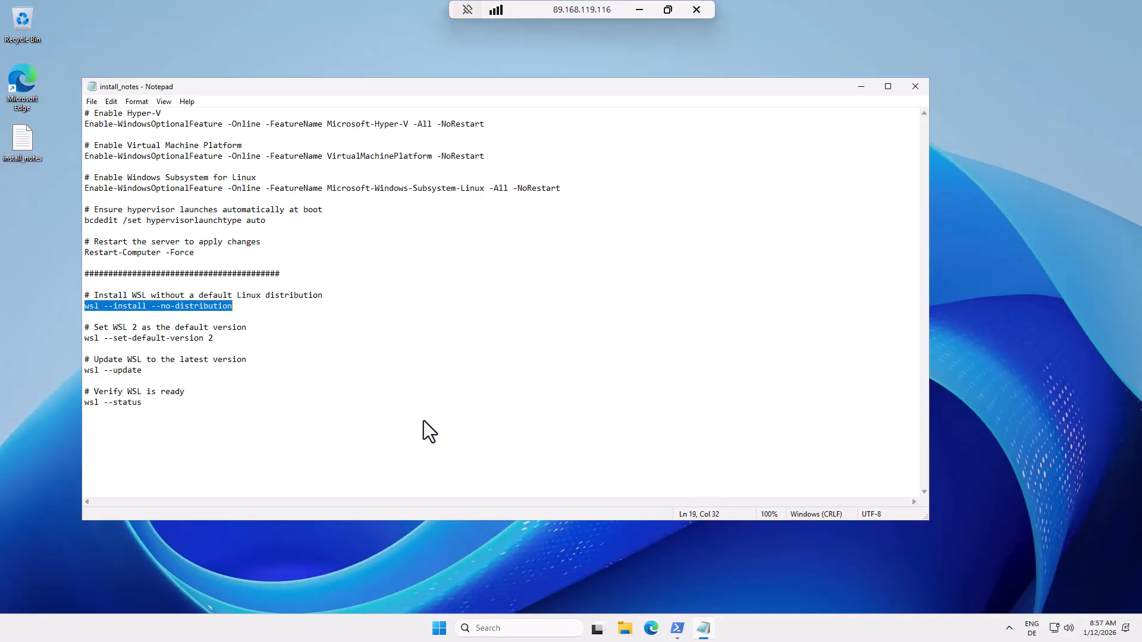
pyautogui.click(677, 629)
pyautogui.rightClick(378, 234)
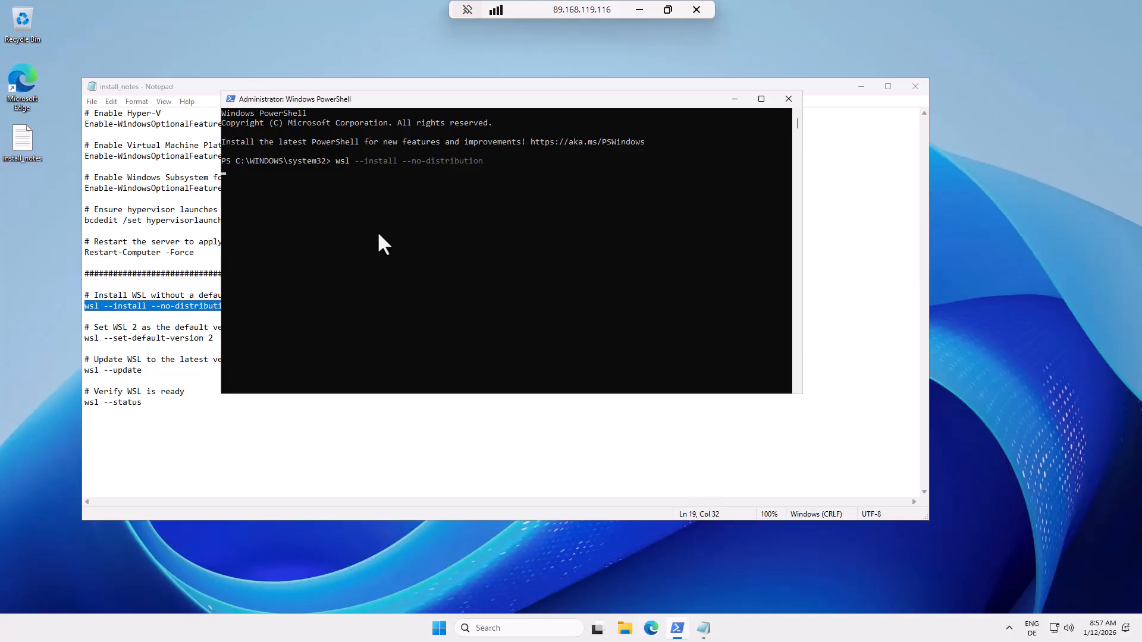
pyautogui.press('Return')
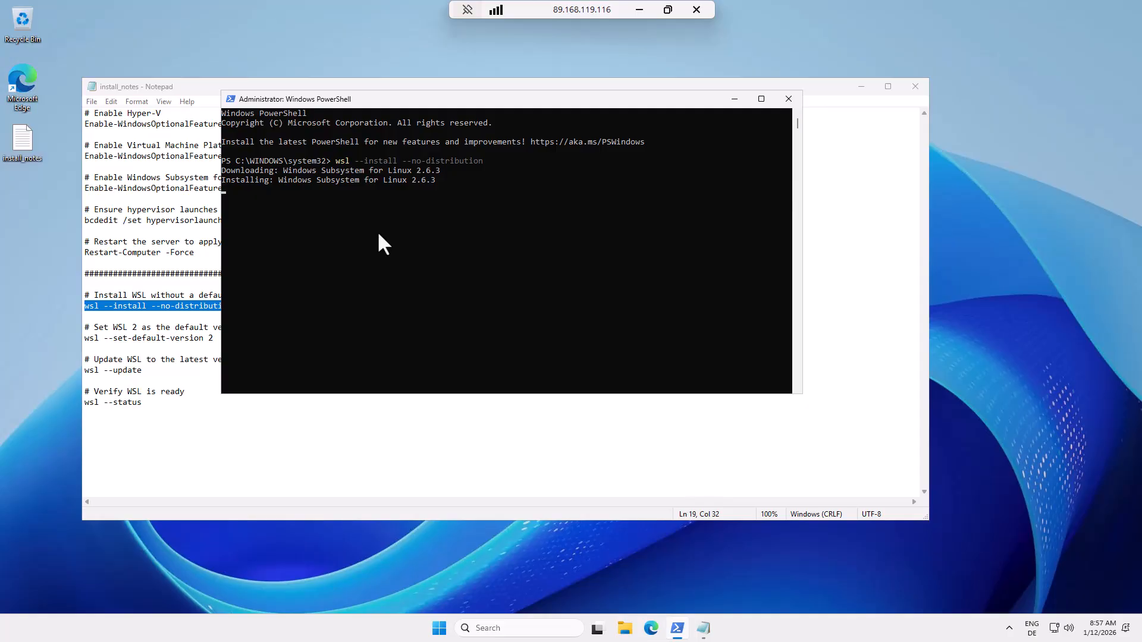
# - Move PowerShell clear of the notes, then copy wsl --set-default-version 2 from install_notes and run it in PowerShell
pyautogui.moveTo(441, 105); pyautogui.dragTo(679, 65)
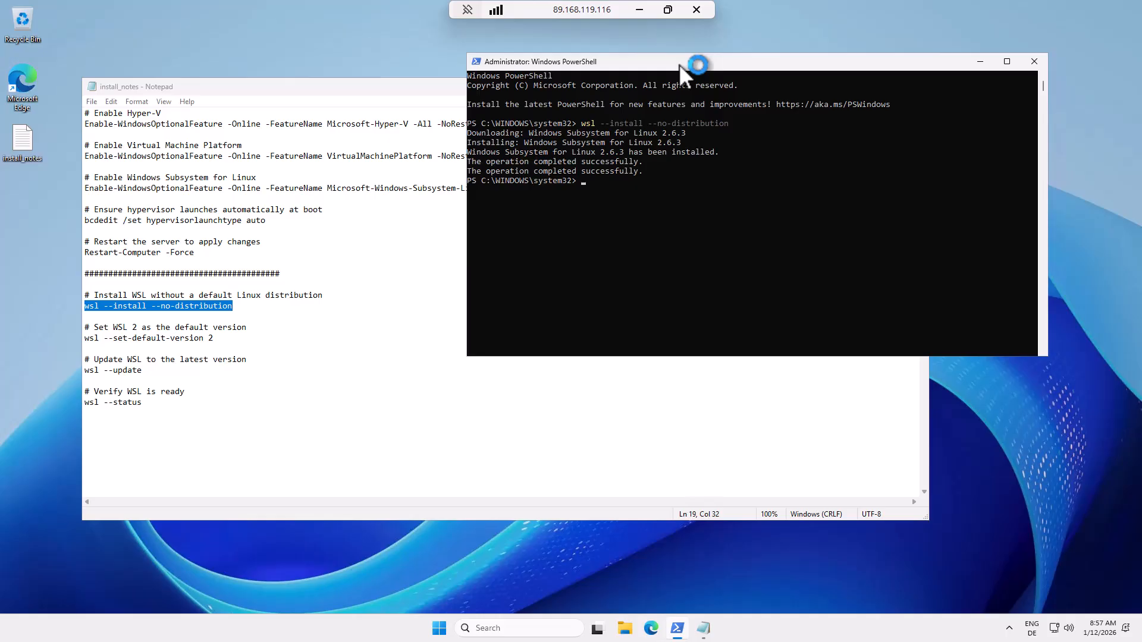
pyautogui.click(441, 92)
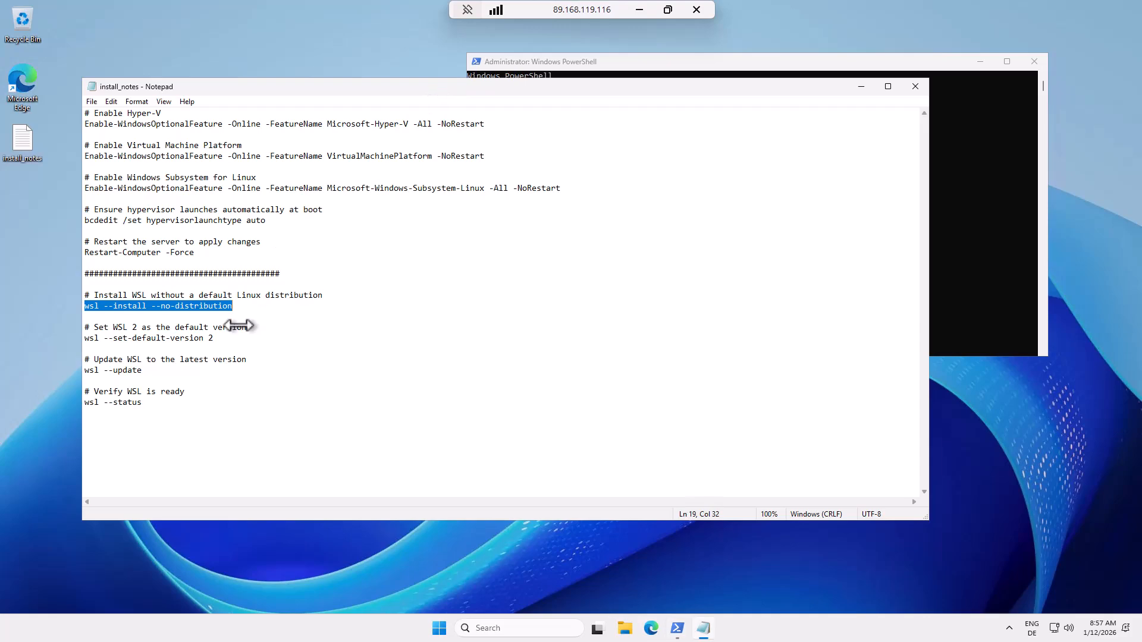
pyautogui.moveTo(226, 336); pyautogui.dragTo(67, 338)
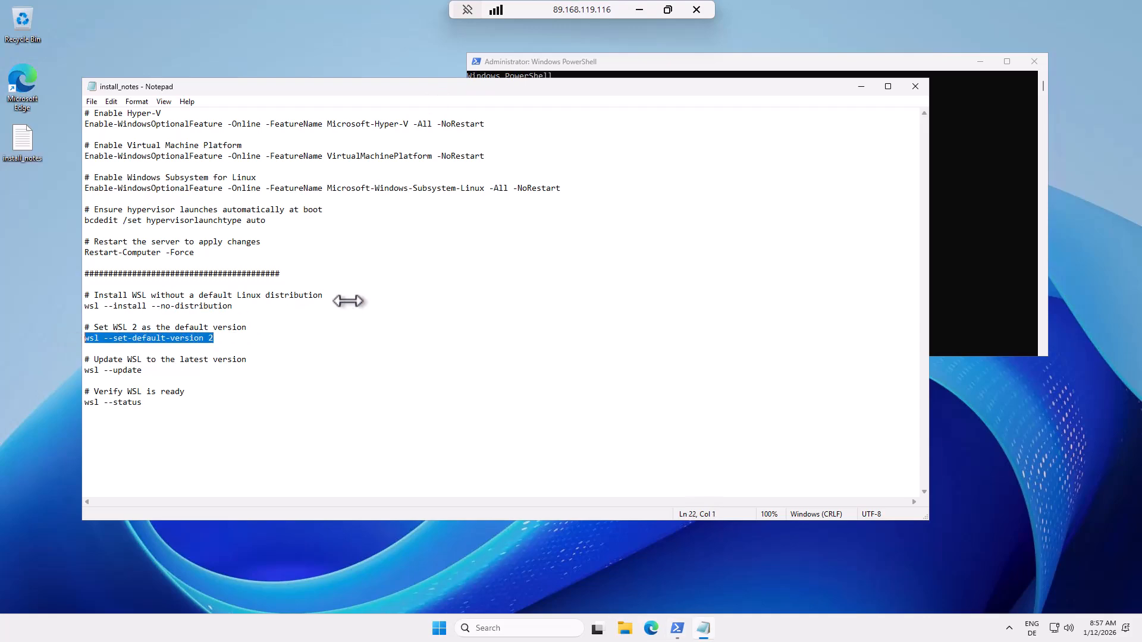
pyautogui.click(901, 63)
pyautogui.rightClick(682, 240)
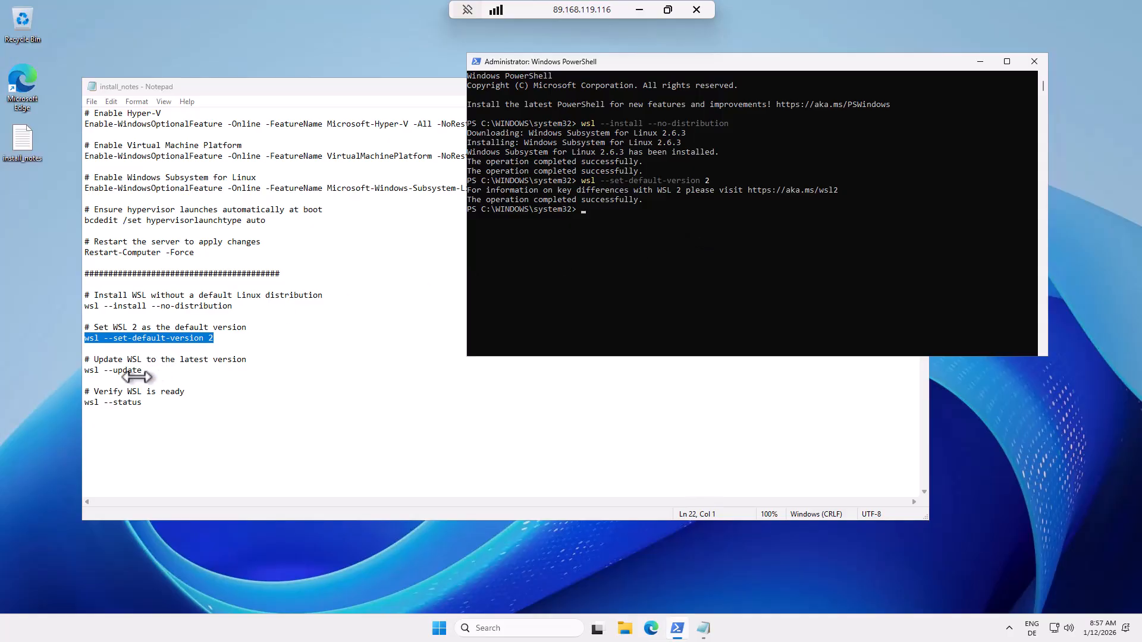
# - Copy wsl --update from install_notes and run it in PowerShell
pyautogui.moveTo(142, 370); pyautogui.dragTo(84, 370)
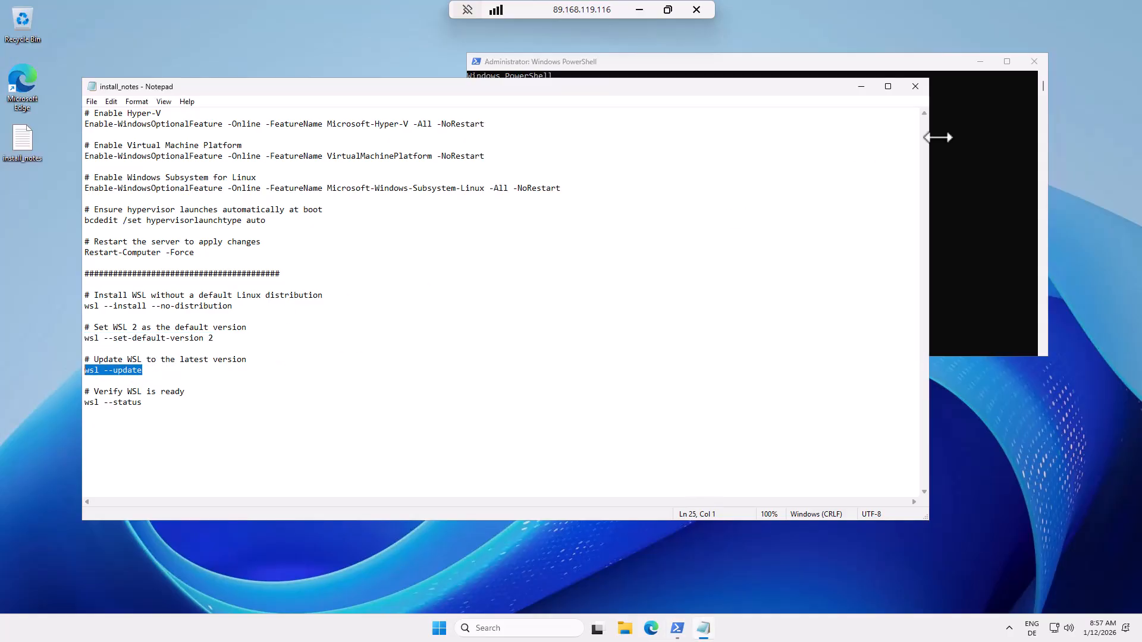
pyautogui.click(937, 64)
pyautogui.rightClick(846, 238)
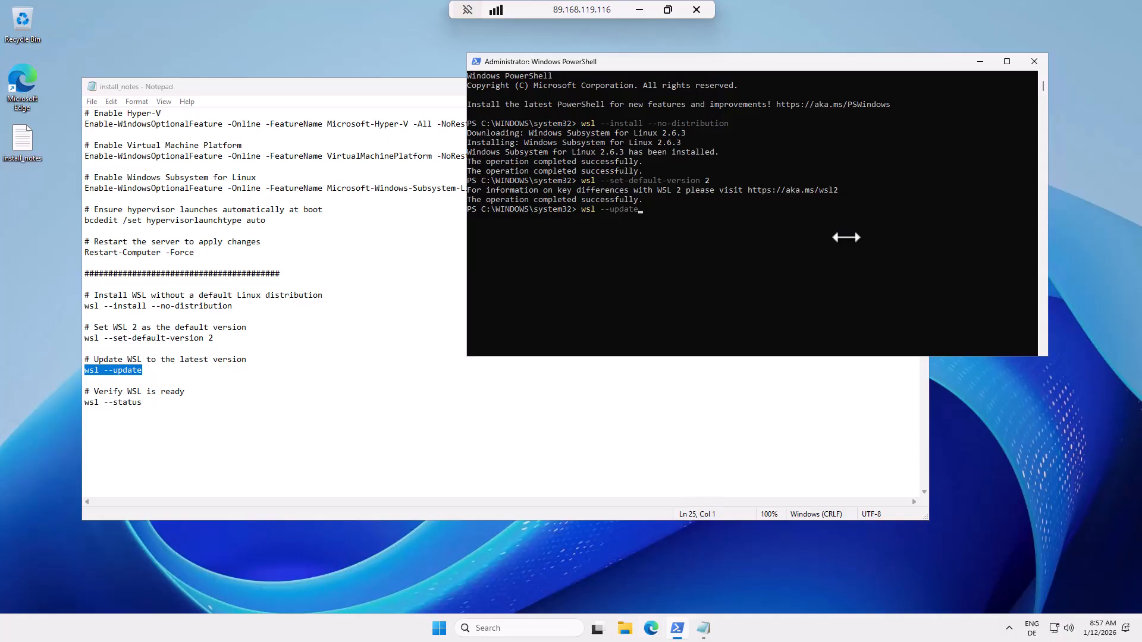
pyautogui.press('Return')
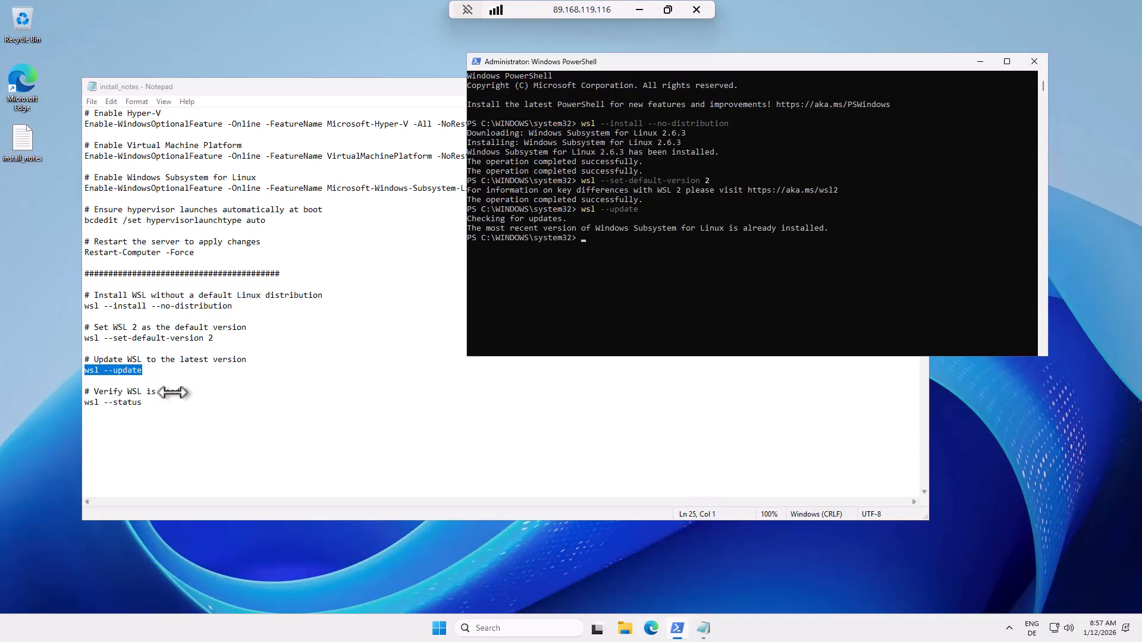
# - Check the WSL setup by running wsl --status from install_notes, followed by wsl --version, in PowerShell
pyautogui.moveTo(143, 402); pyautogui.dragTo(84, 402)
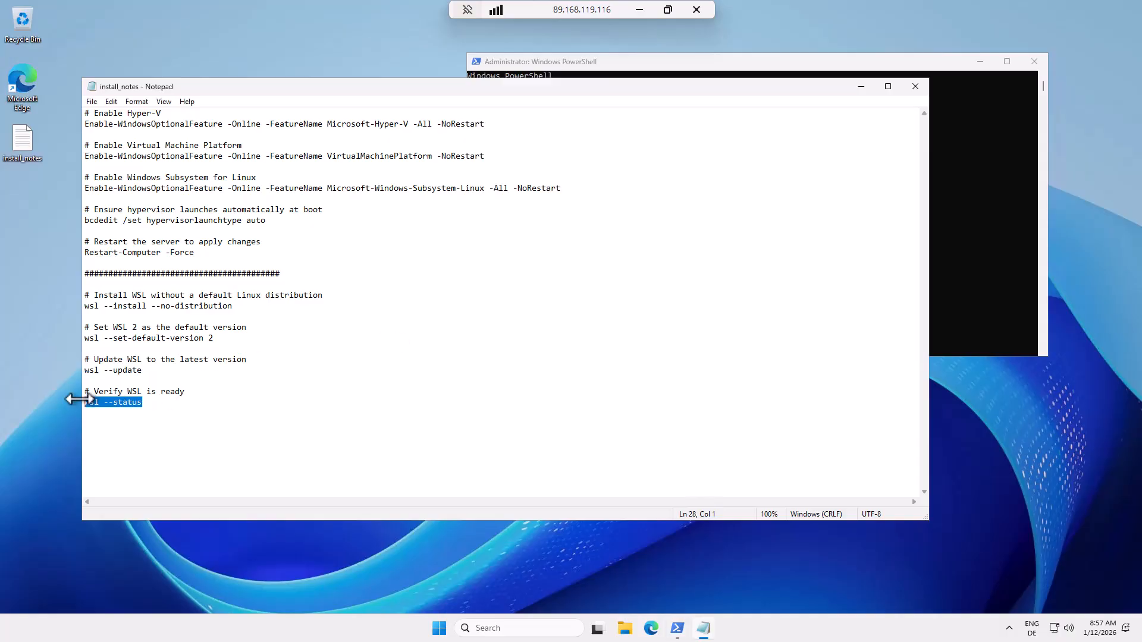
pyautogui.click(808, 62)
pyautogui.rightClick(776, 257)
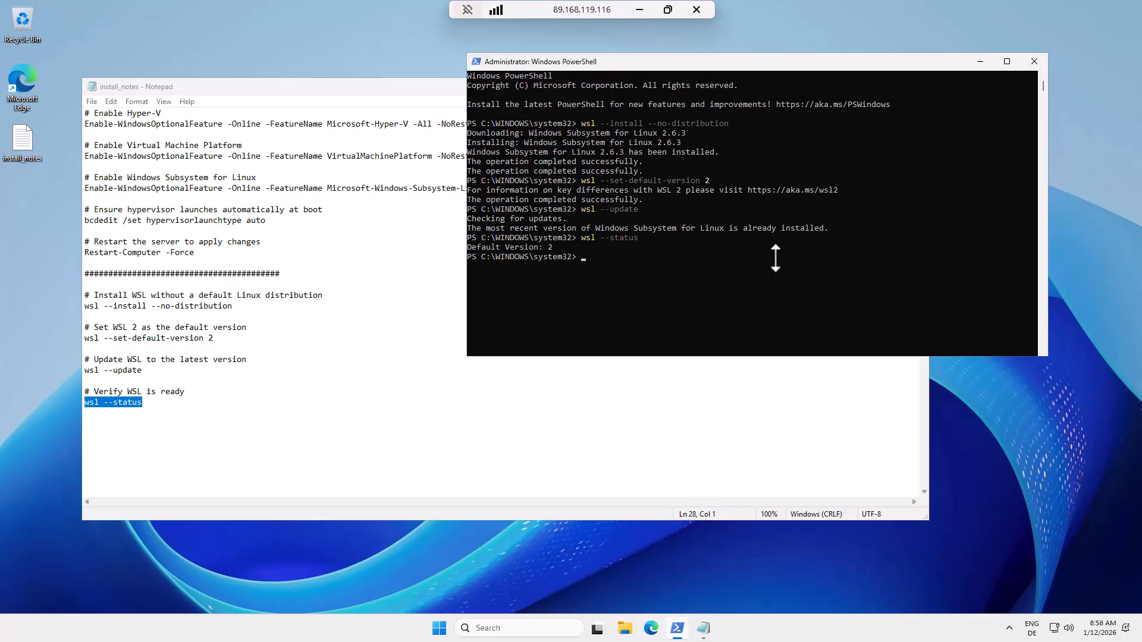
pyautogui.write('wsl --version')
pyautogui.press('Return')
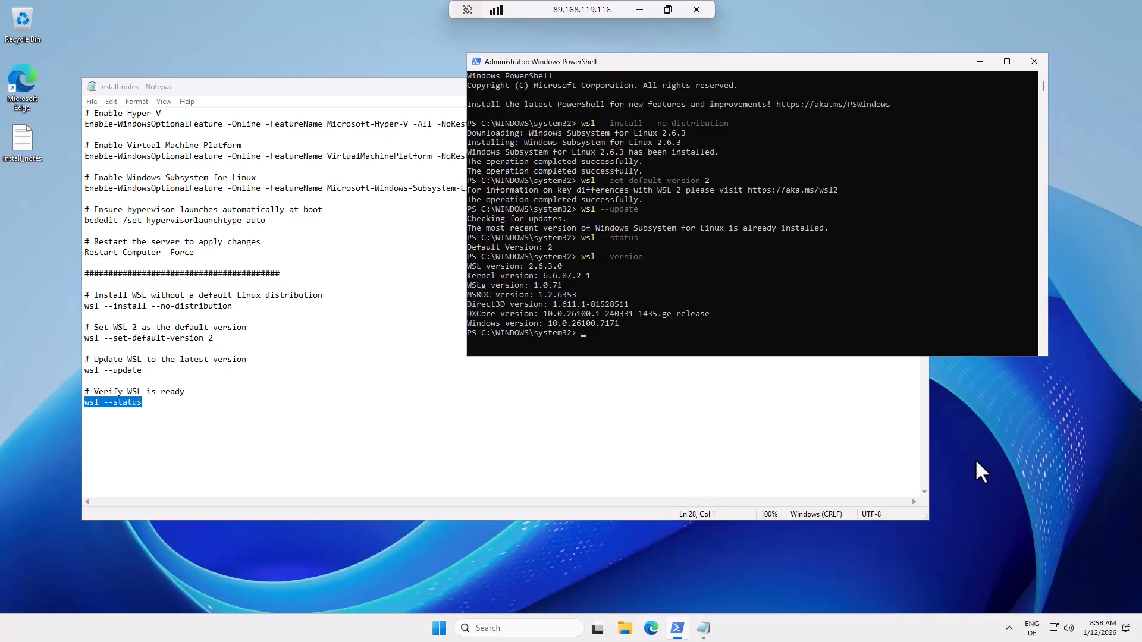
# - Switch to Claude and copy the Step 3: Install Podman on Windows commands from the setup guide
pyautogui.hotkey('alt', 'Tab')
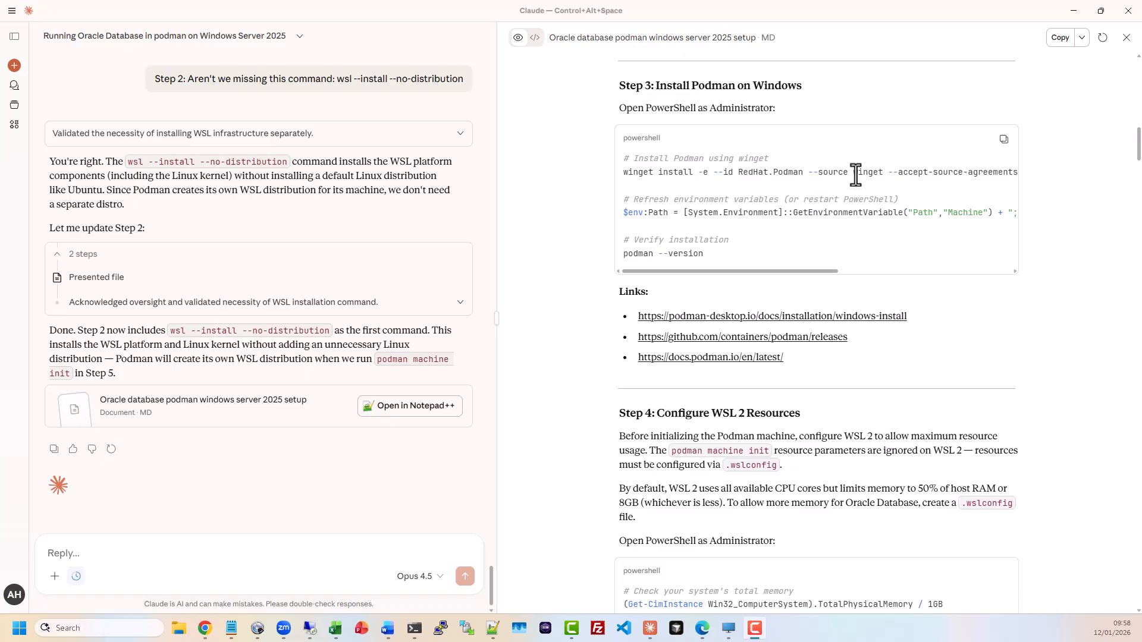
pyautogui.moveTo(762, 272)
pyautogui.mouseDown()
pyautogui.moveTo(900, 269)
pyautogui.moveTo(752, 272)
pyautogui.mouseUp()
pyautogui.click(1004, 140)
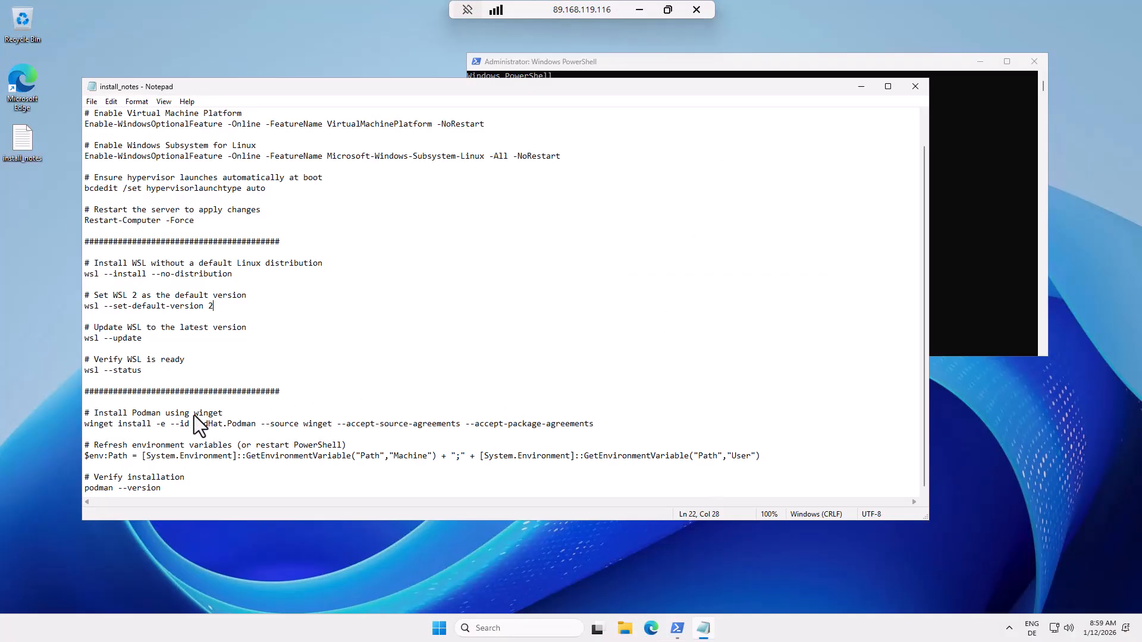
# - Copy the winget install command for RedHat.Podman from install_notes, clear the PowerShell console and run the command there
pyautogui.click(84, 426)
pyautogui.moveTo(83, 426); pyautogui.dragTo(580, 426)
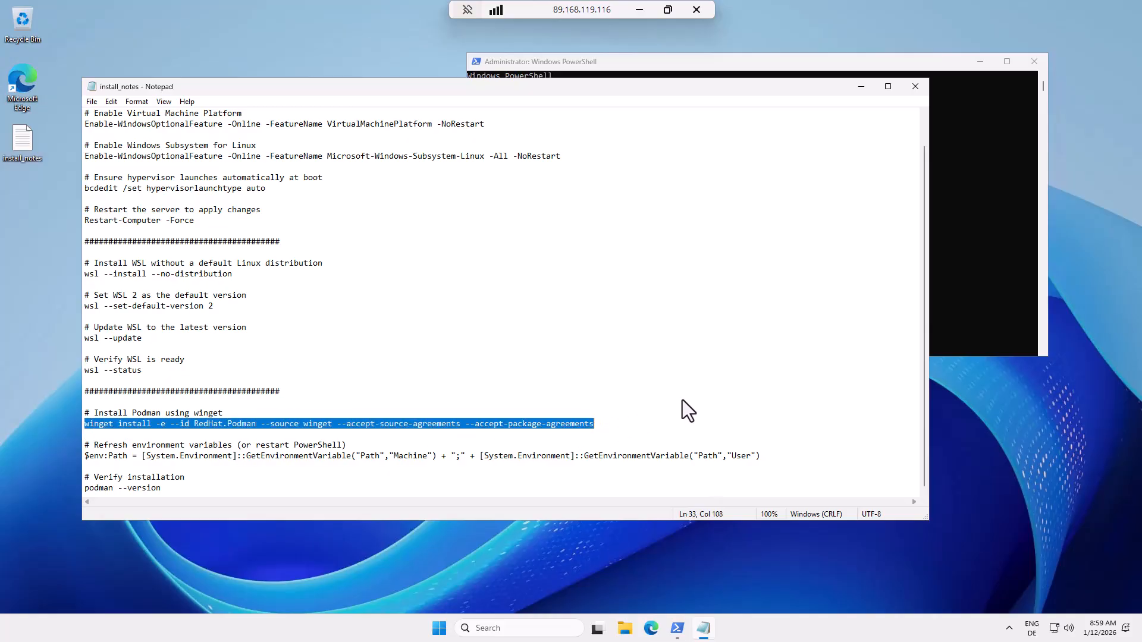
pyautogui.click(896, 64)
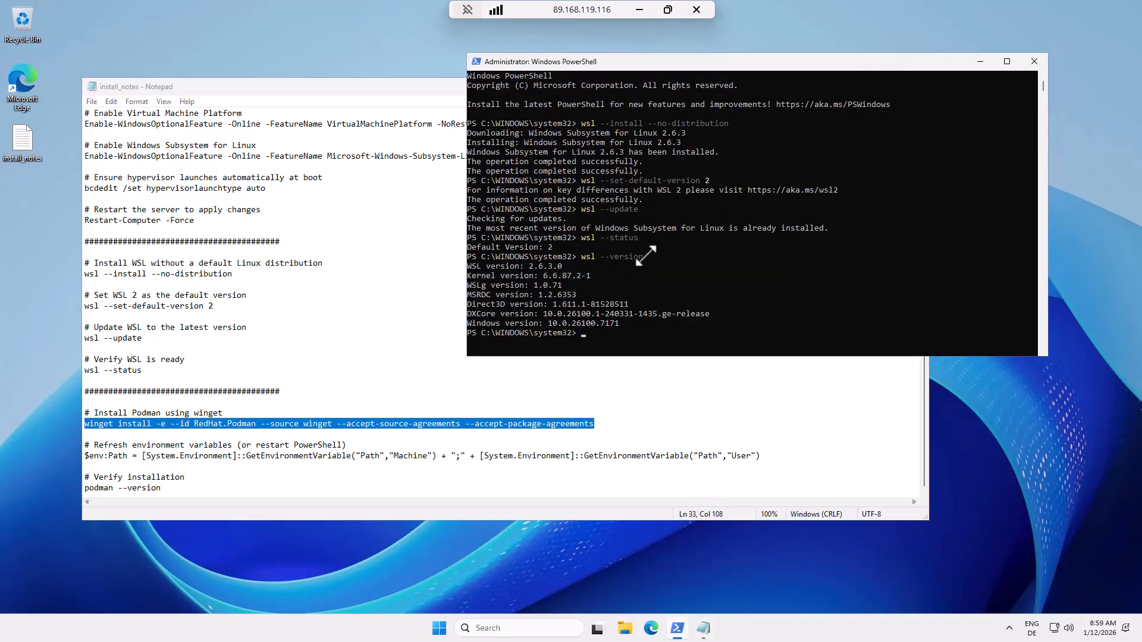
pyautogui.write('clear')
pyautogui.press('Return')
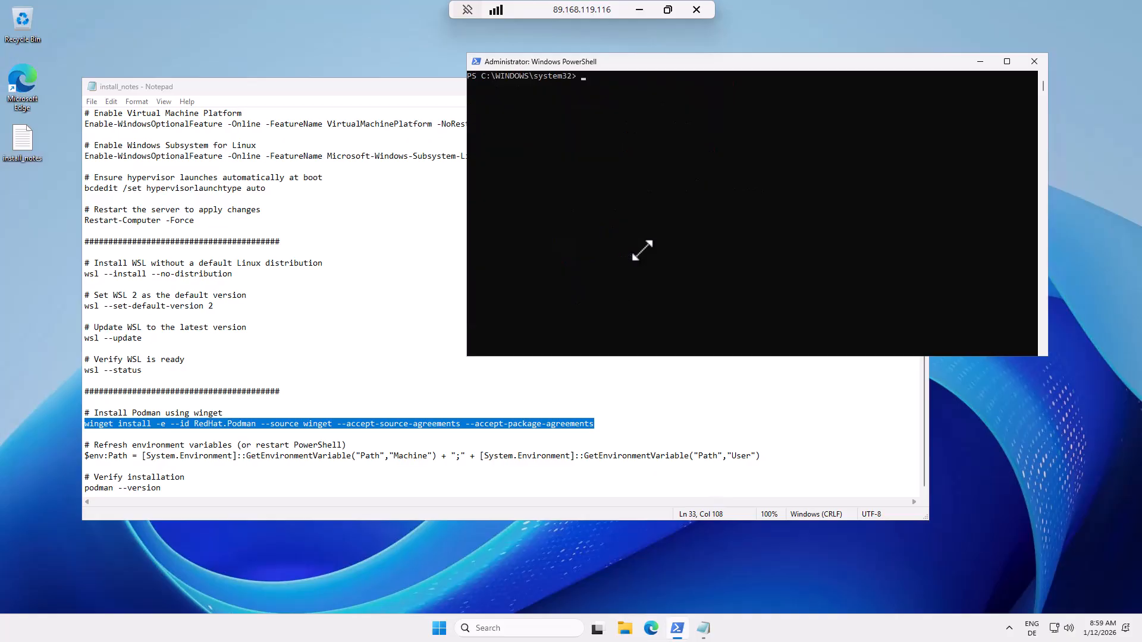
pyautogui.hotkey('ctrl', 'v')
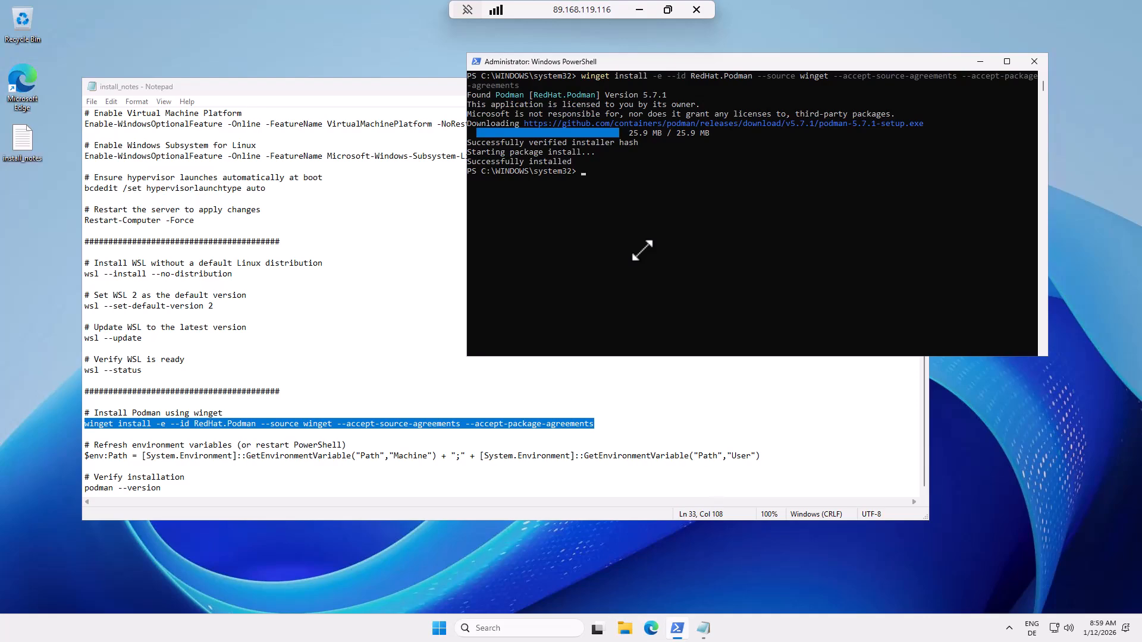
# - Restart Windows PowerShell as administrator, approve the elevation and run podman --version
pyautogui.click(612, 457)
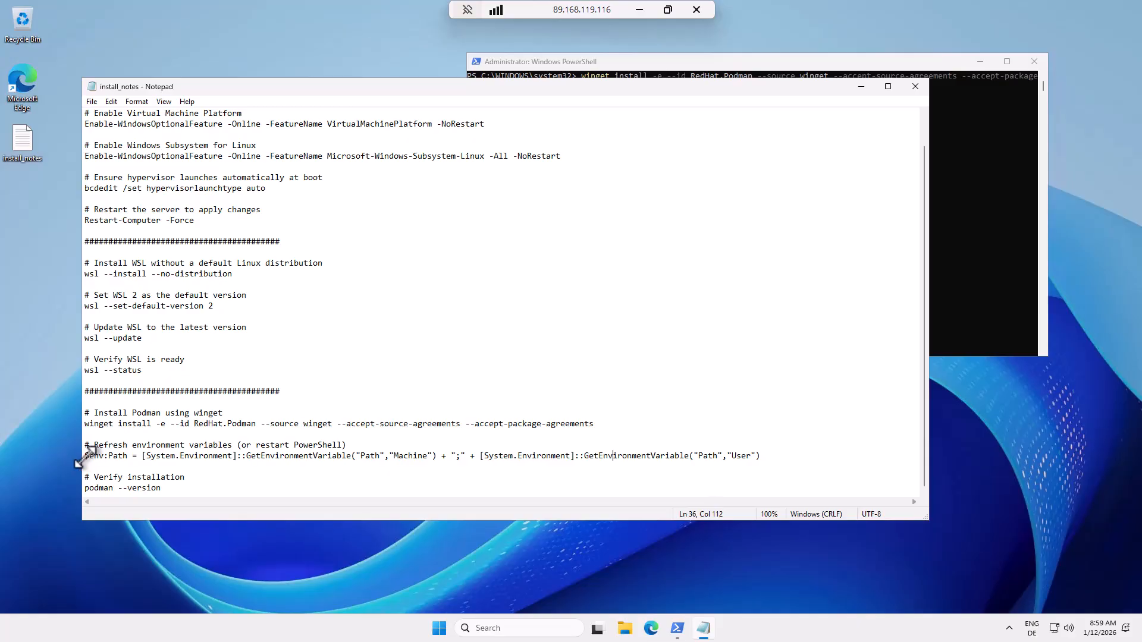
pyautogui.click(1034, 61)
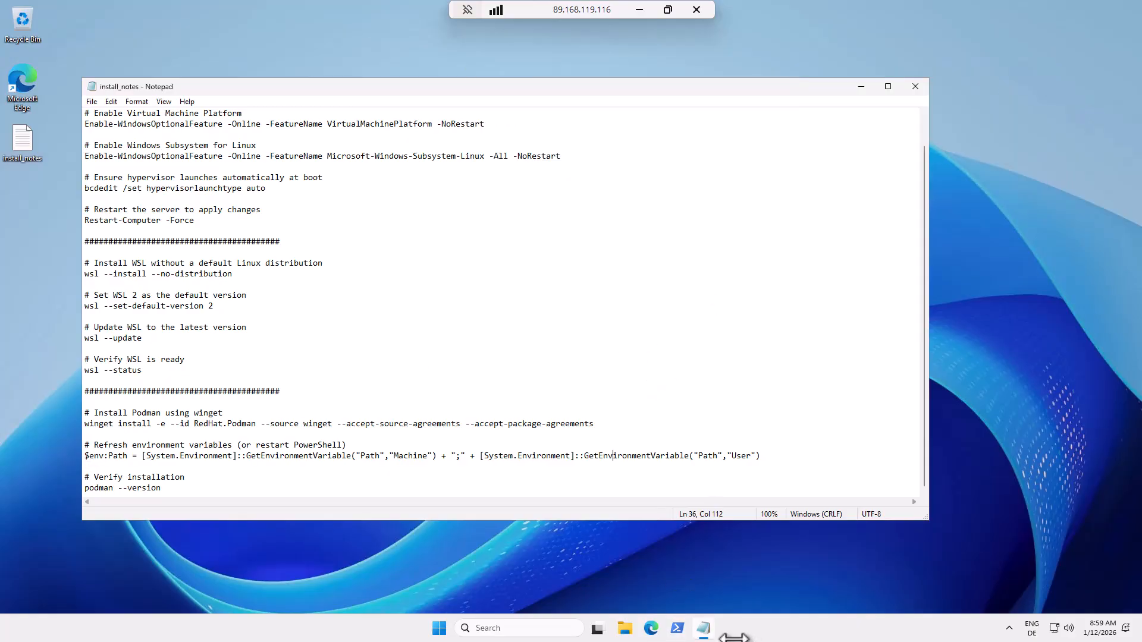
pyautogui.rightClick(676, 628)
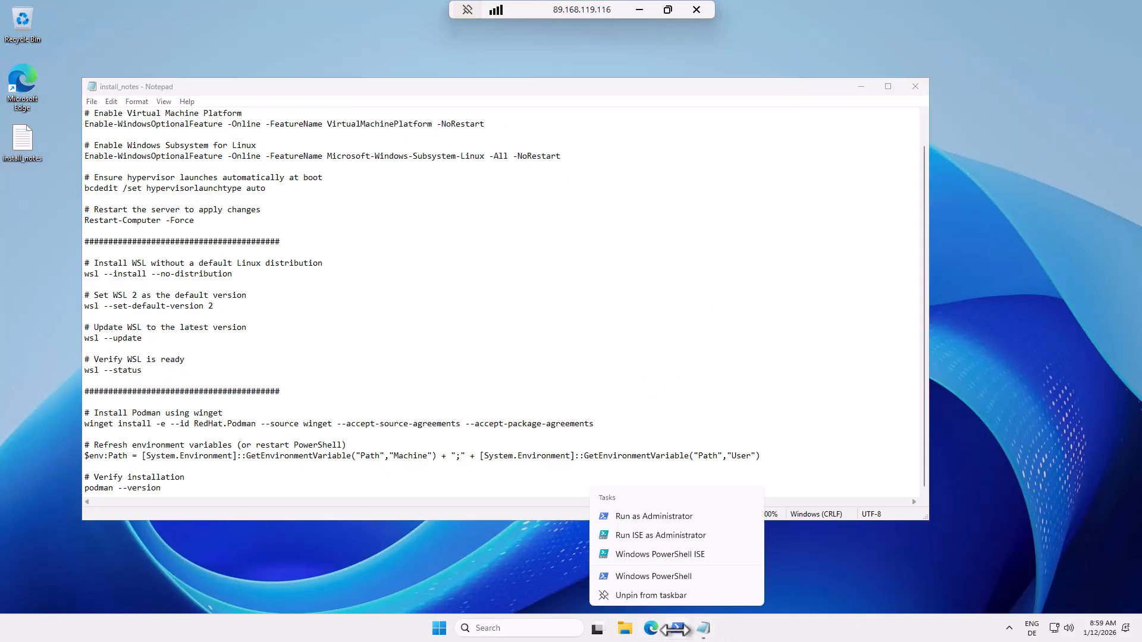
pyautogui.click(655, 516)
pyautogui.click(523, 407)
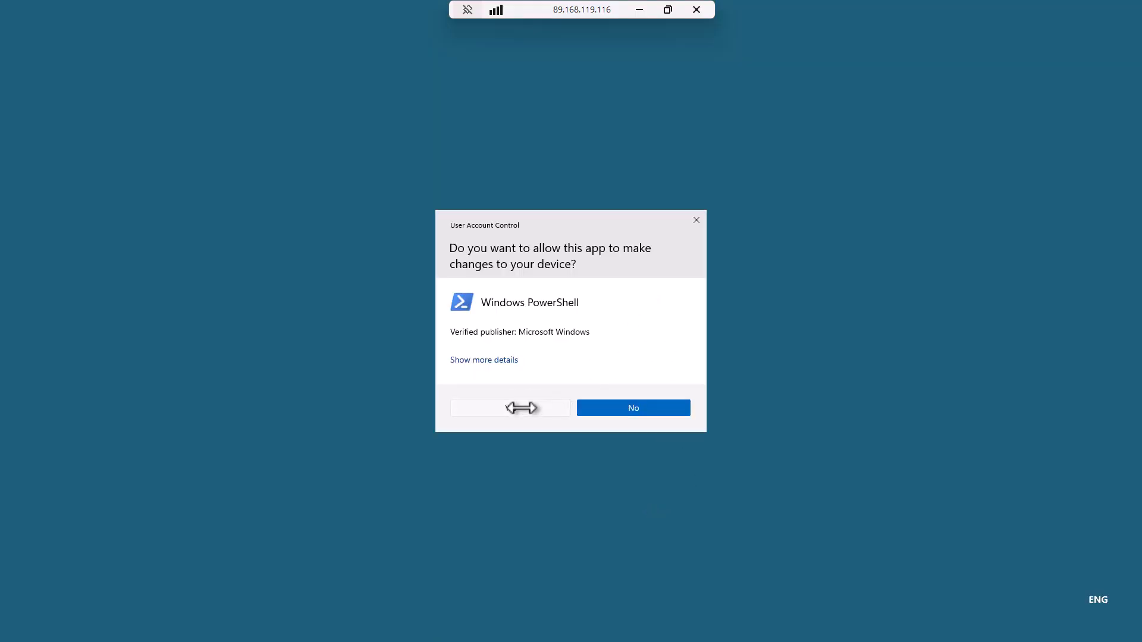
pyautogui.write('p')
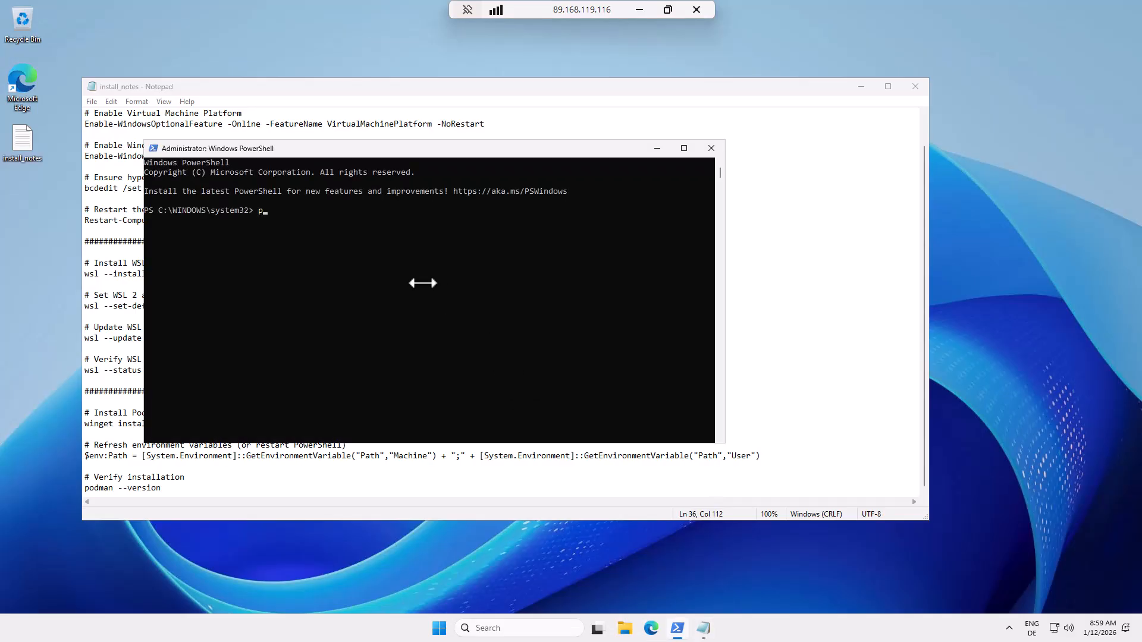
pyautogui.write('odman --version')
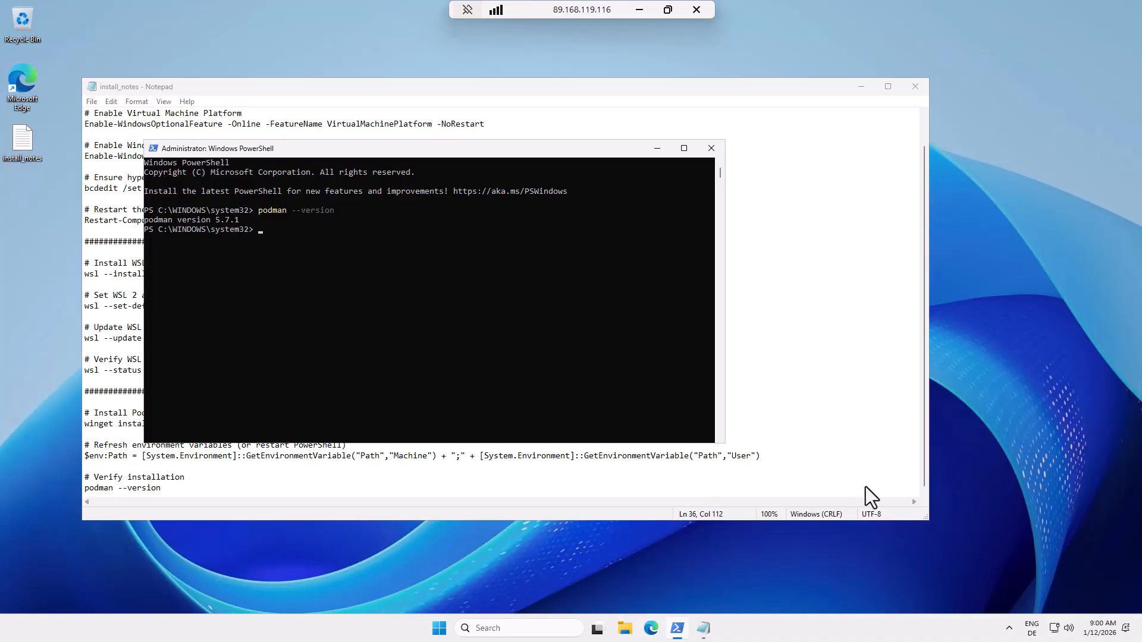
# - Open Microsoft Edge on the server and search the web for podman desktop wsl
pyautogui.click(651, 631)
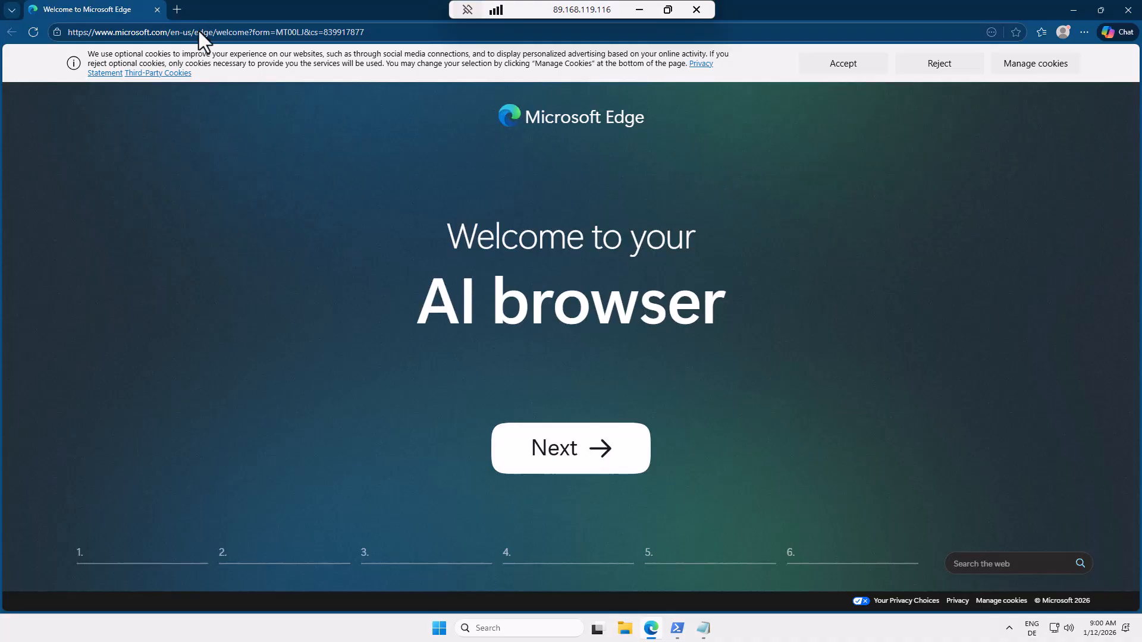
pyautogui.click(240, 32)
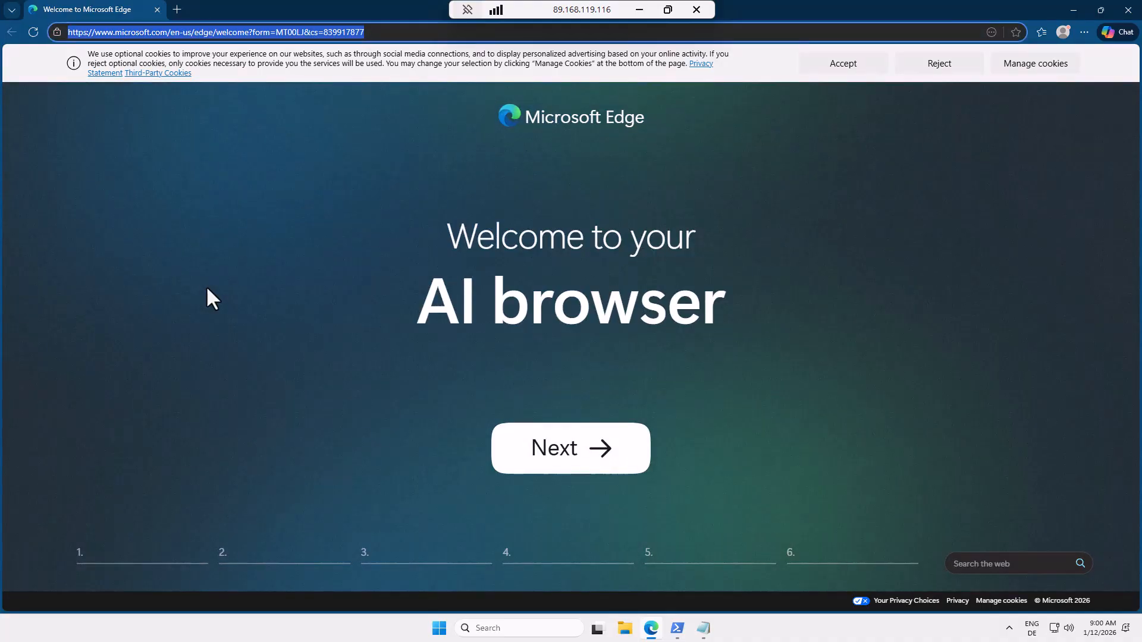
pyautogui.write('pod')
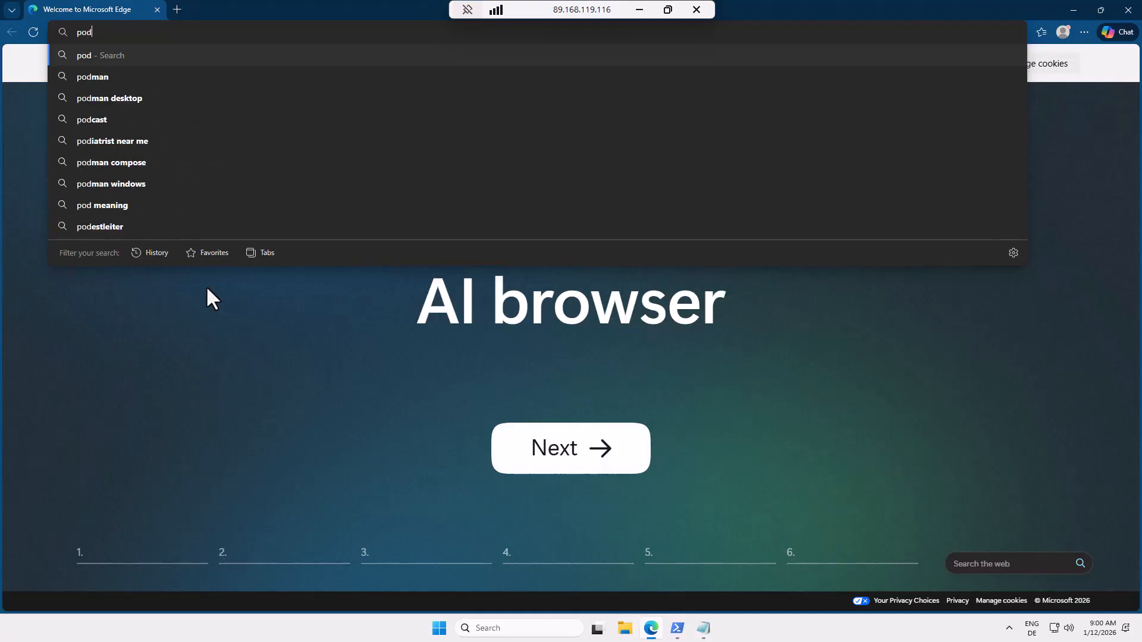
pyautogui.write('man d')
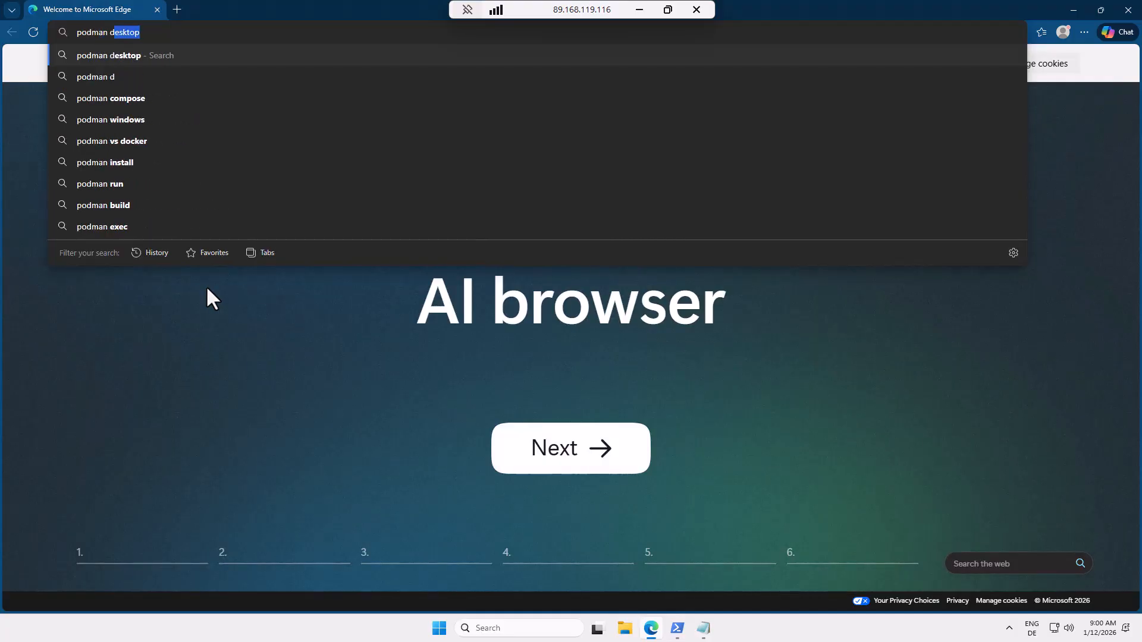
pyautogui.write('esktip')
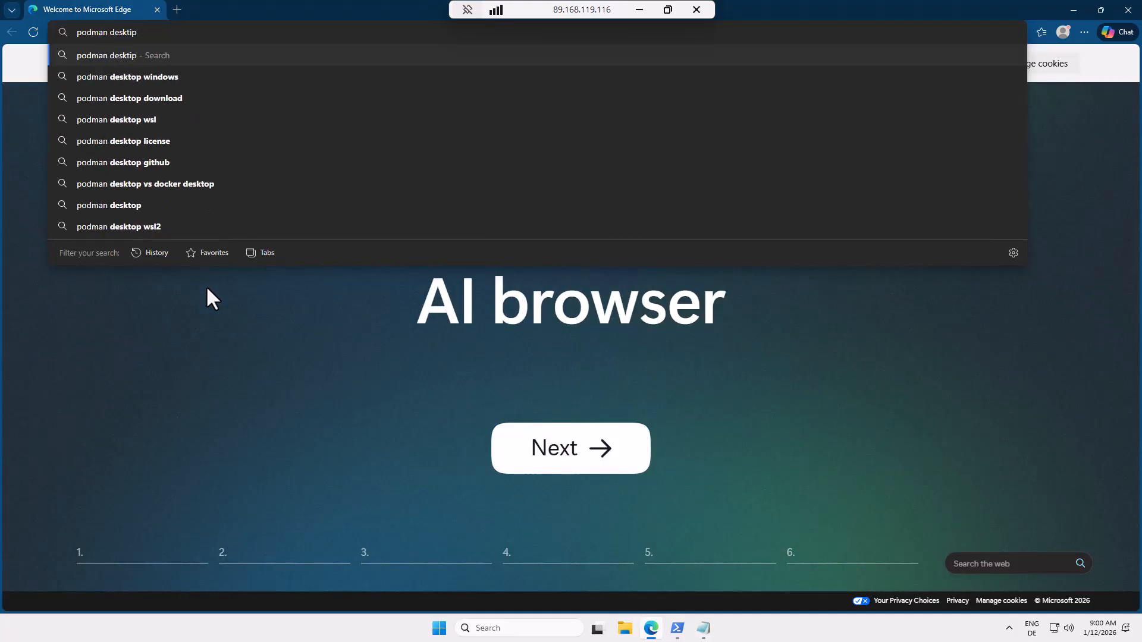
pyautogui.press('Down')
pyautogui.press('Down')
pyautogui.press('Down')
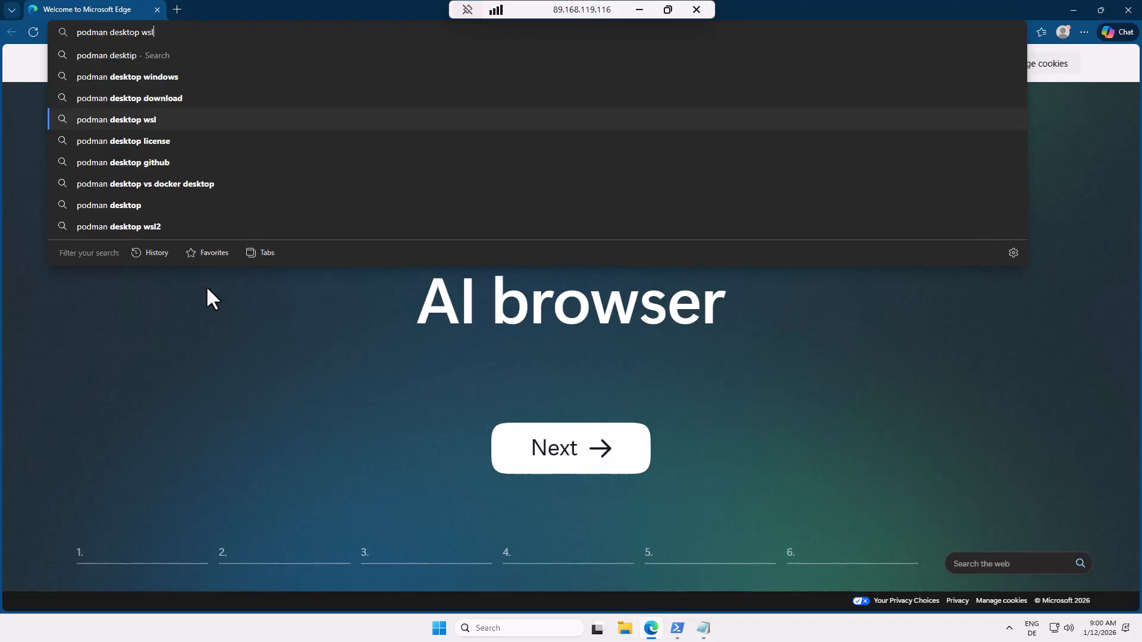
pyautogui.press('Return')
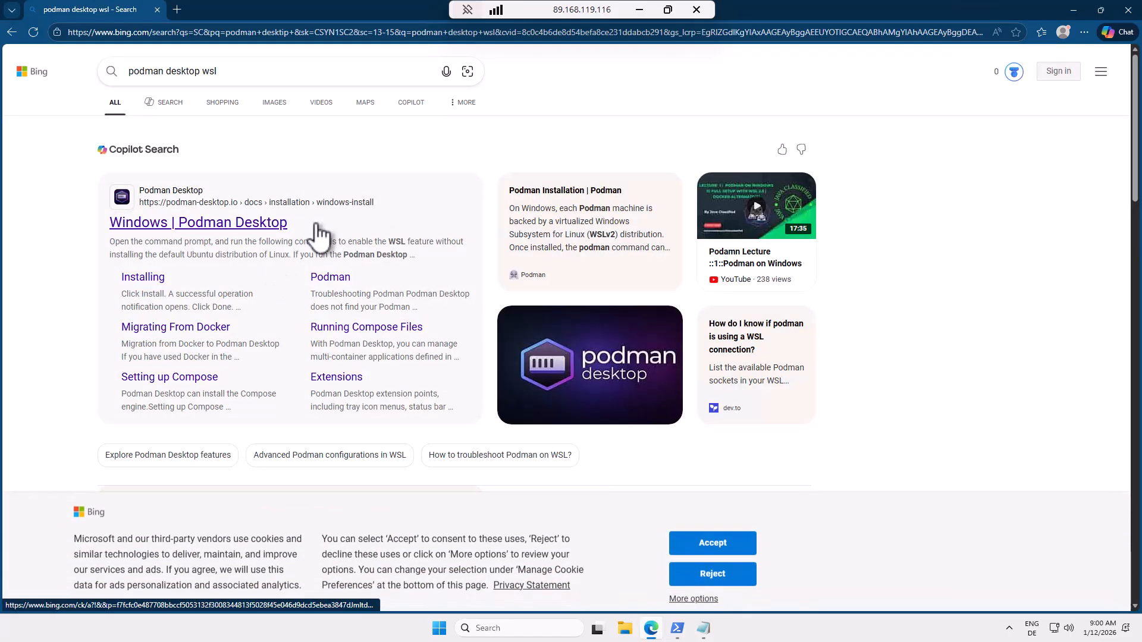
# - Open the Podman Desktop Windows installation page from the search results and download the Windows x64 installer, version 1.24.2
pyautogui.click(219, 235)
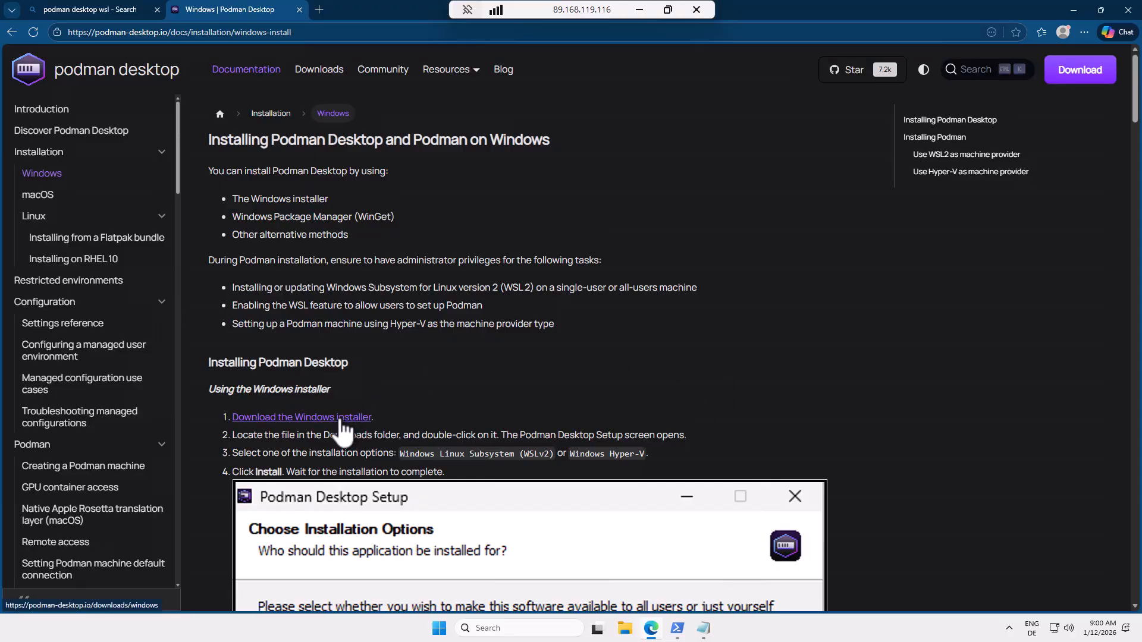
pyautogui.click(341, 421)
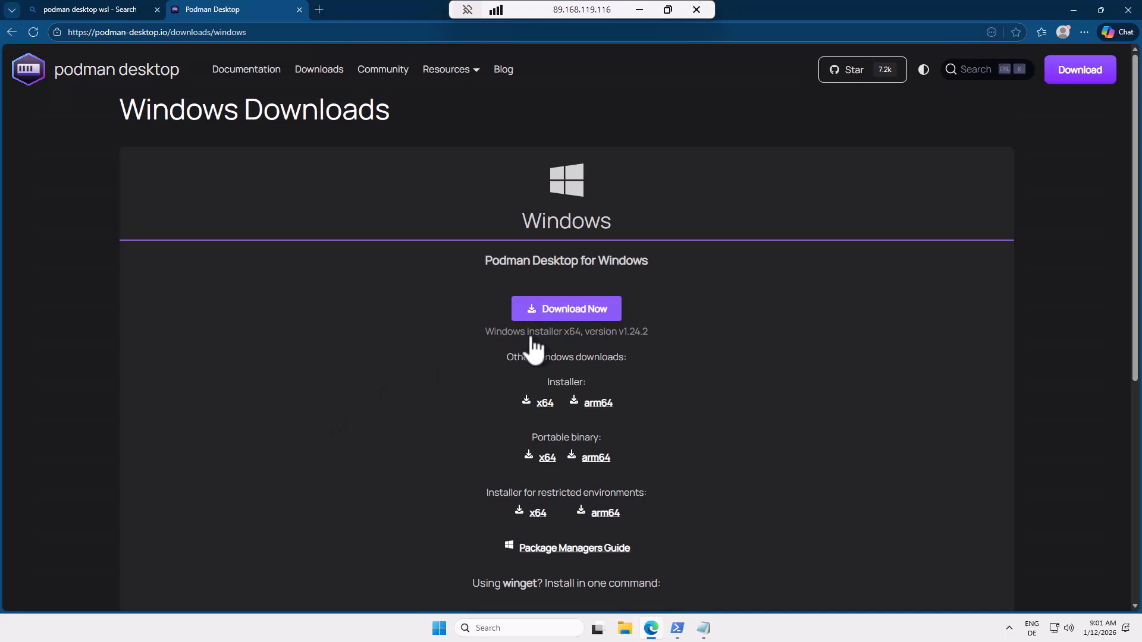
pyautogui.click(576, 316)
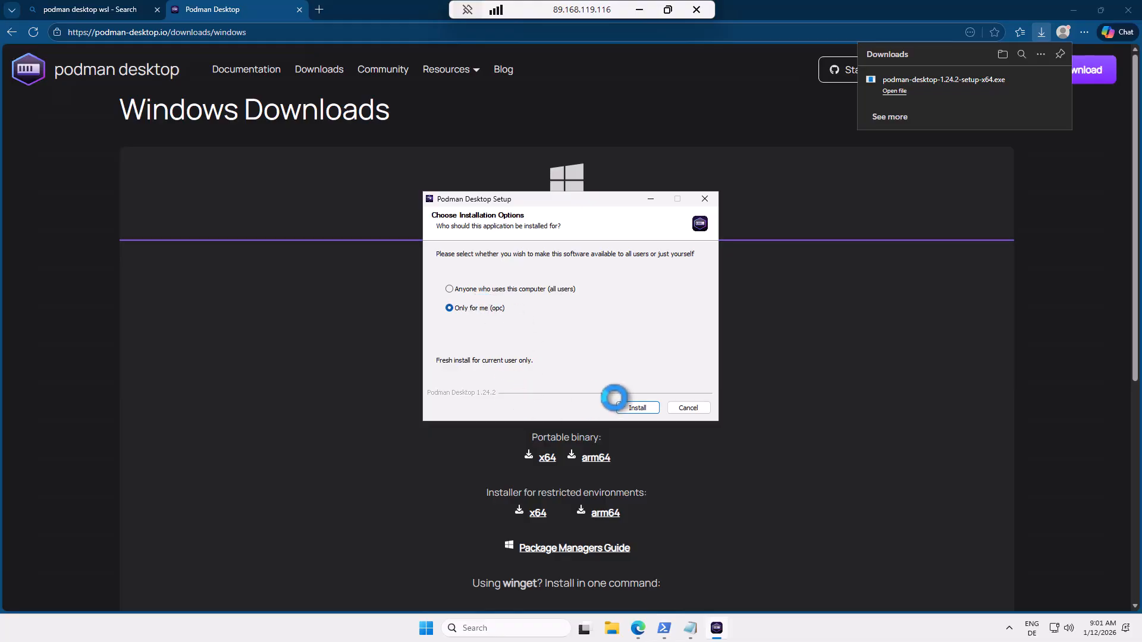
# - Install Podman Desktop for the current user only and finish the setup with Run Podman Desktop disabled
pyautogui.click(633, 408)
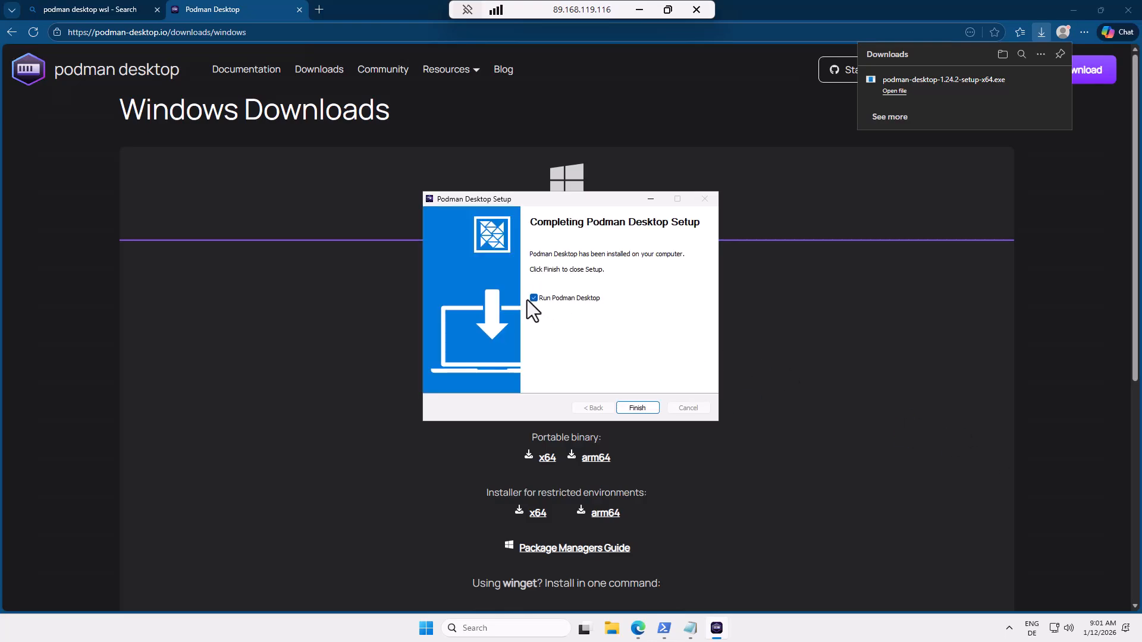
pyautogui.click(534, 297)
pyautogui.click(651, 408)
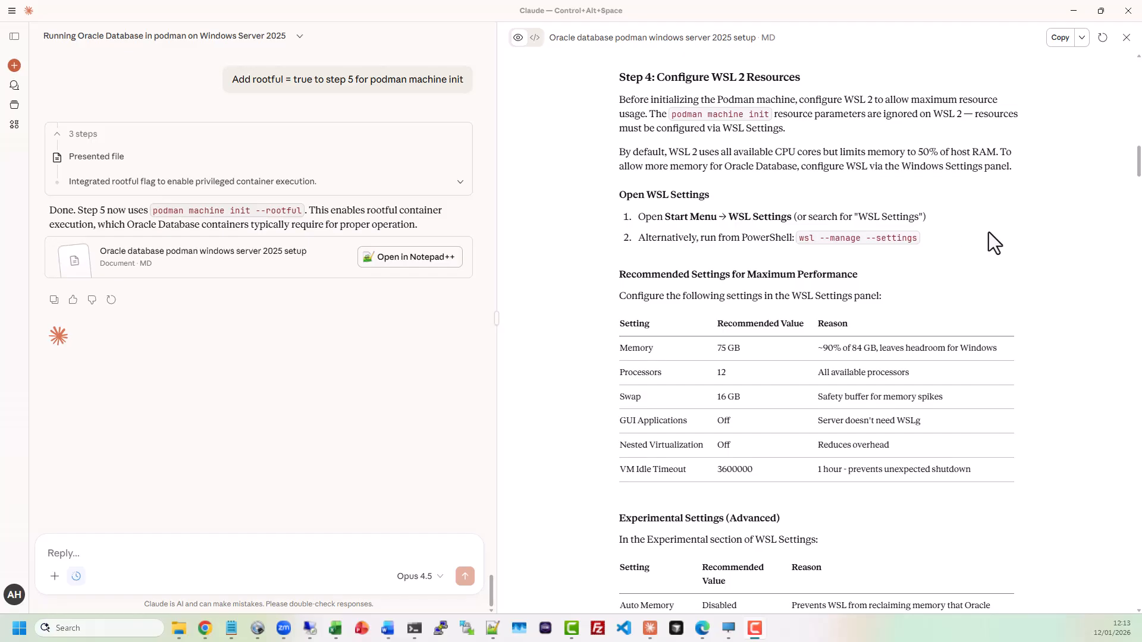
# - Check the guide's recommended WSL 2 resources, switch to WSL Settings on the server and set the memory size to 75000 MB
pyautogui.scroll(-2, 977, 319)
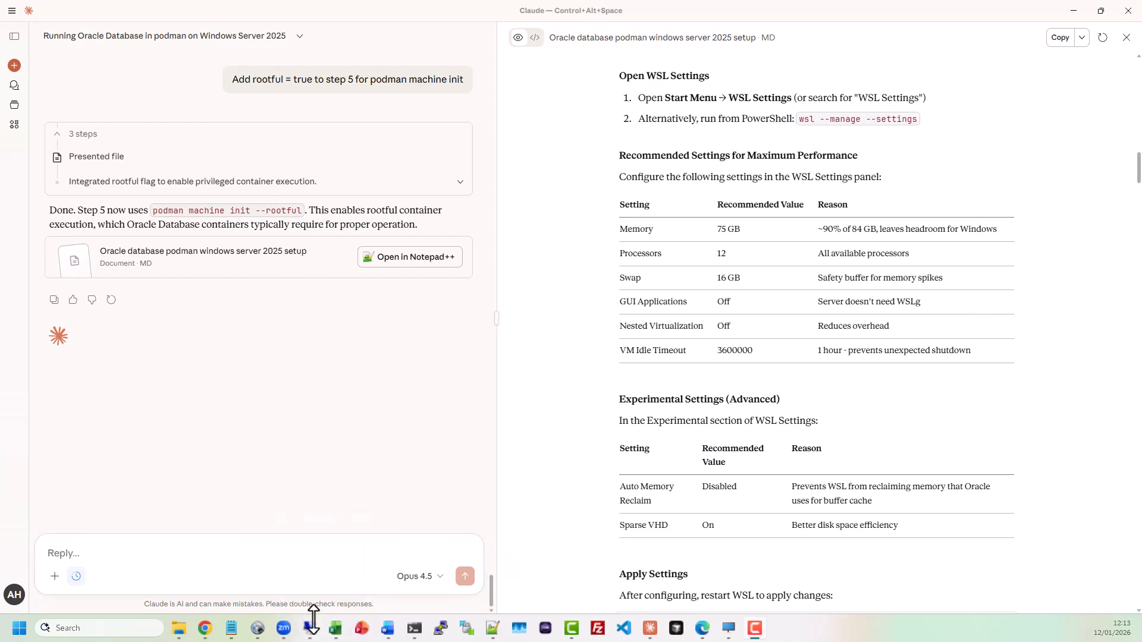
pyautogui.moveTo(310, 629)
pyautogui.click(316, 577)
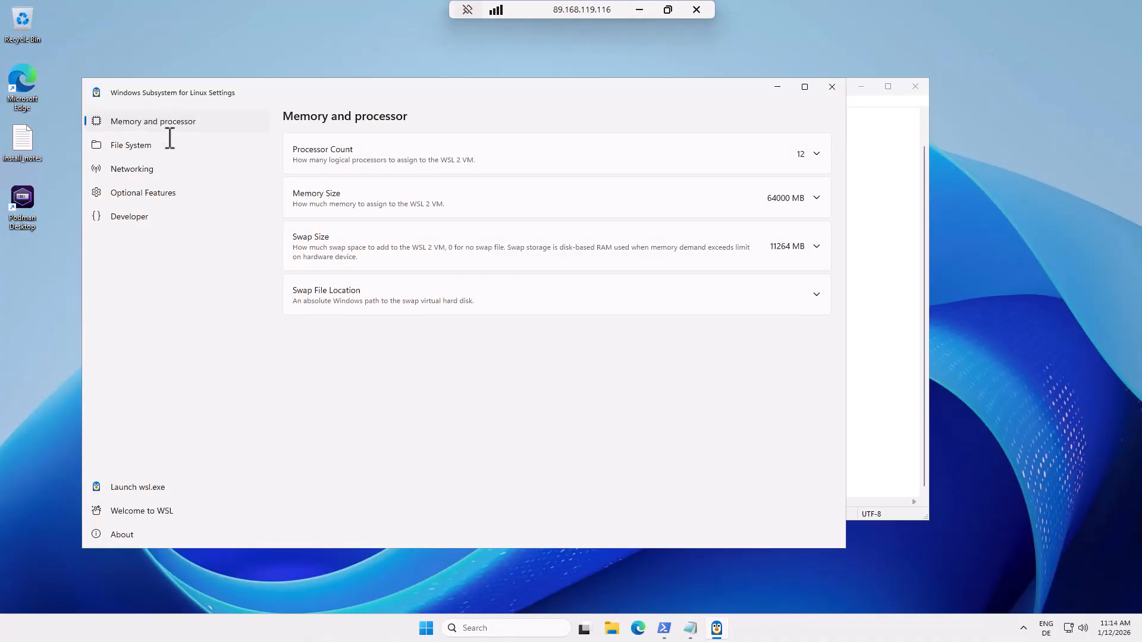
pyautogui.click(817, 154)
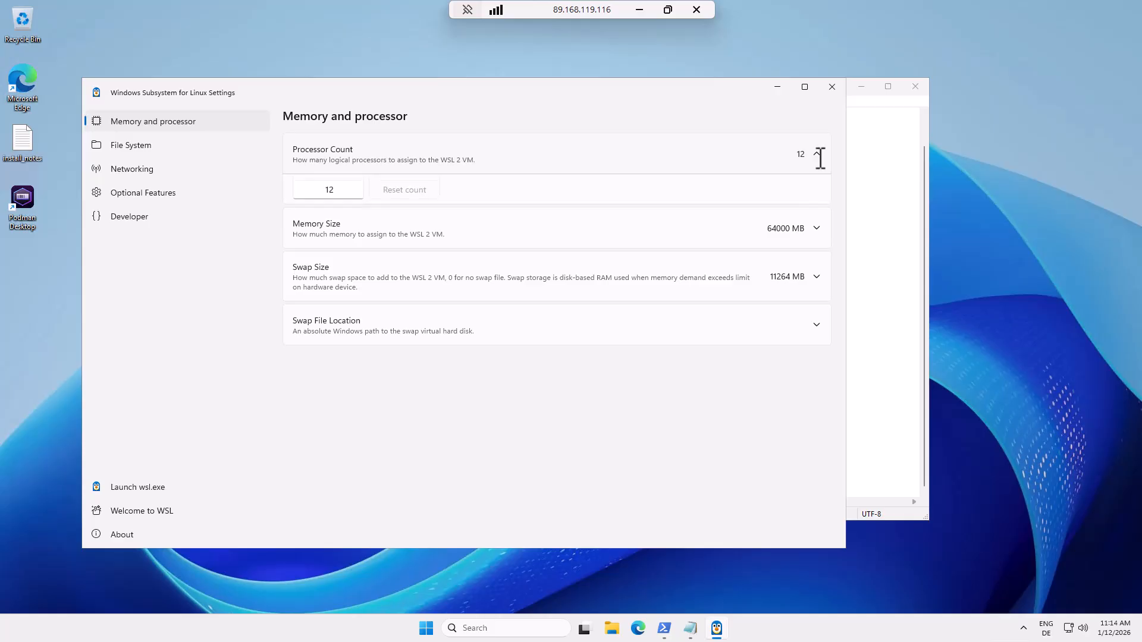
pyautogui.click(819, 156)
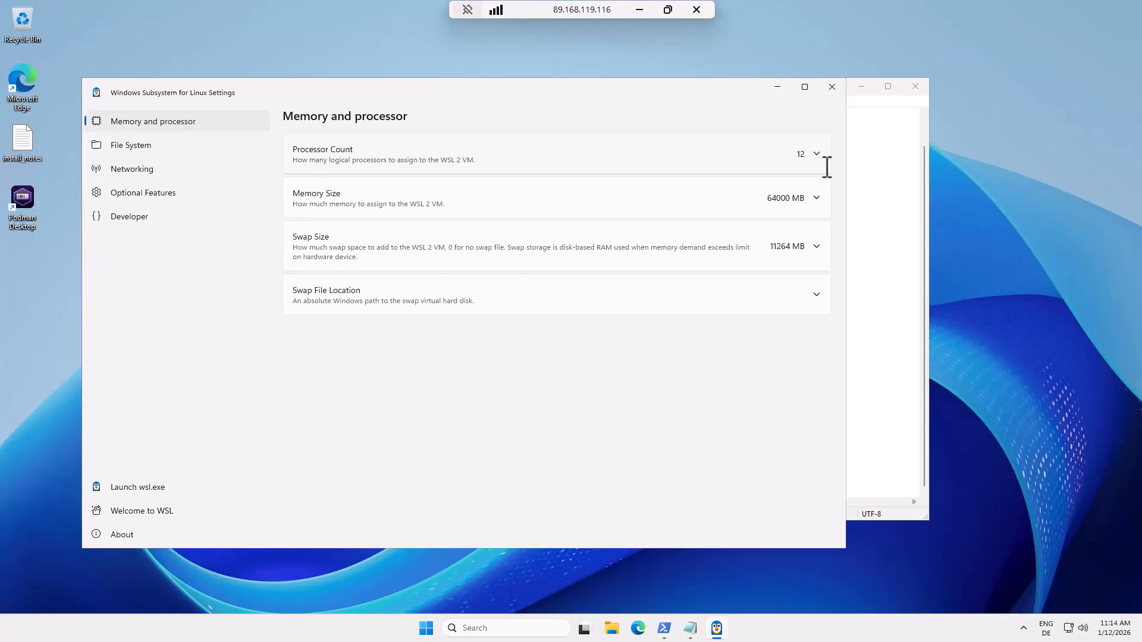
pyautogui.click(816, 200)
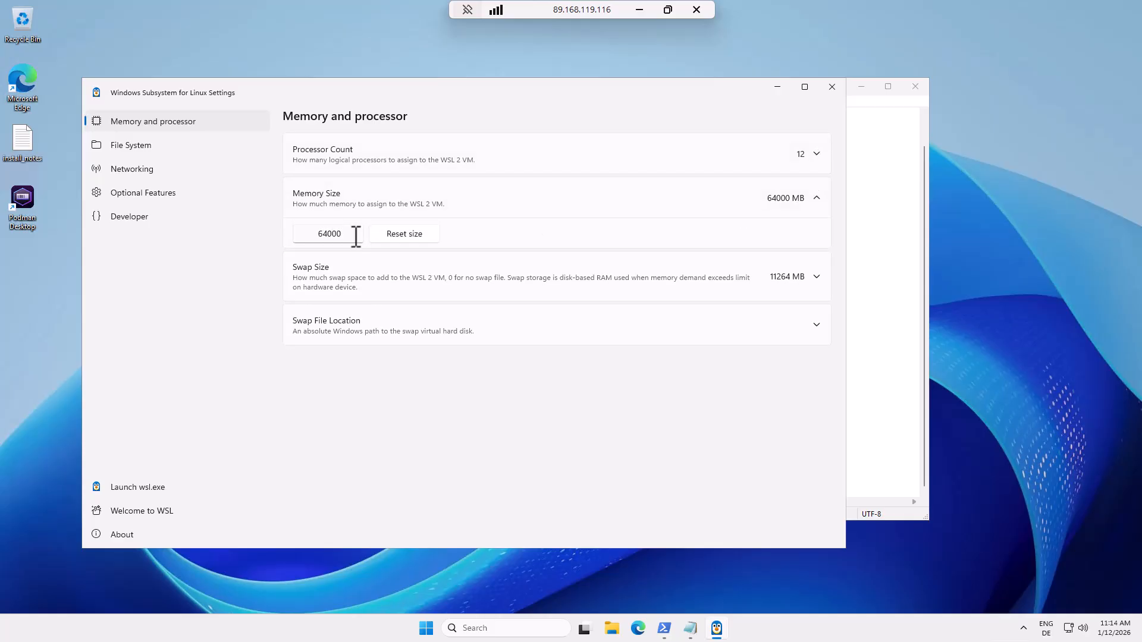
pyautogui.moveTo(355, 234); pyautogui.dragTo(311, 235)
pyautogui.write('75000')
pyautogui.press('Tab')
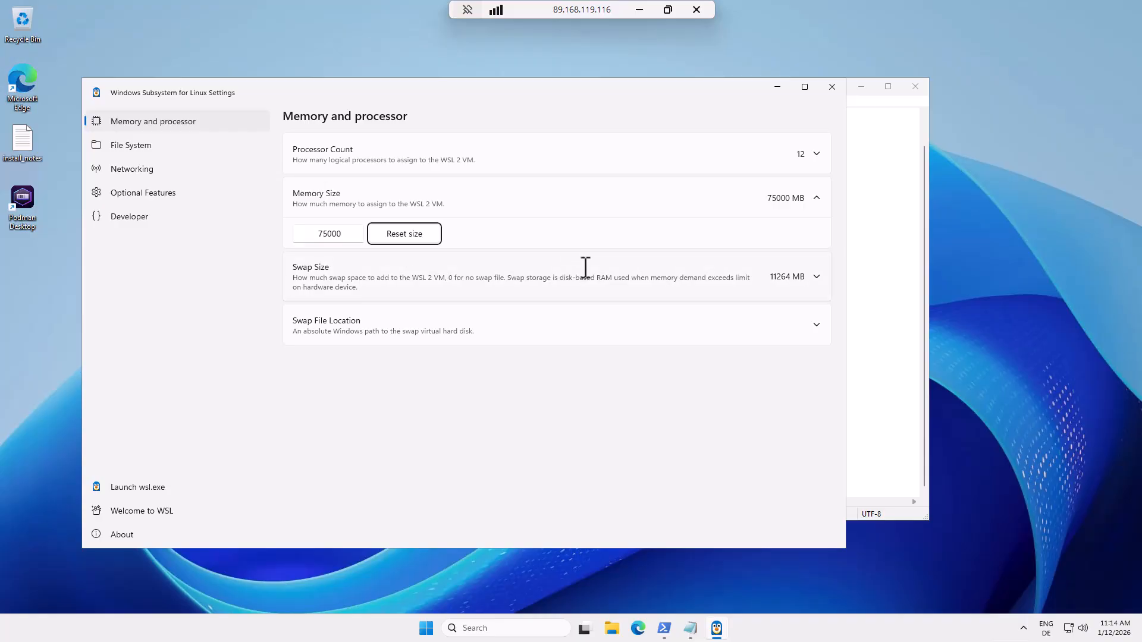
# - Set the WSL 2 swap size to 16000 MB
pyautogui.click(816, 277)
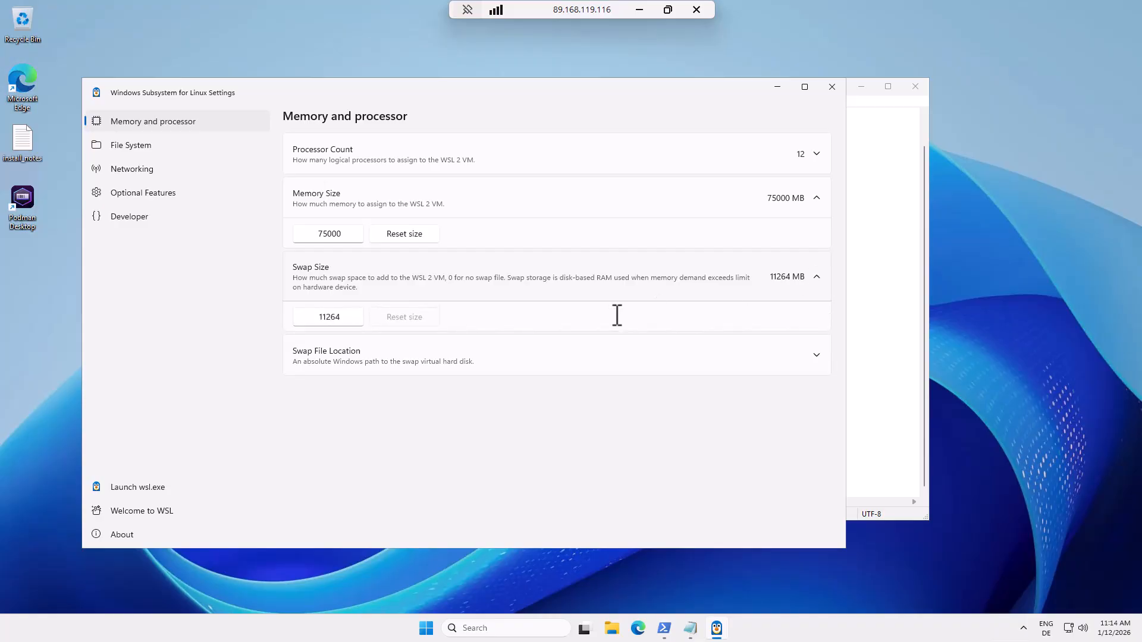
pyautogui.click(359, 317)
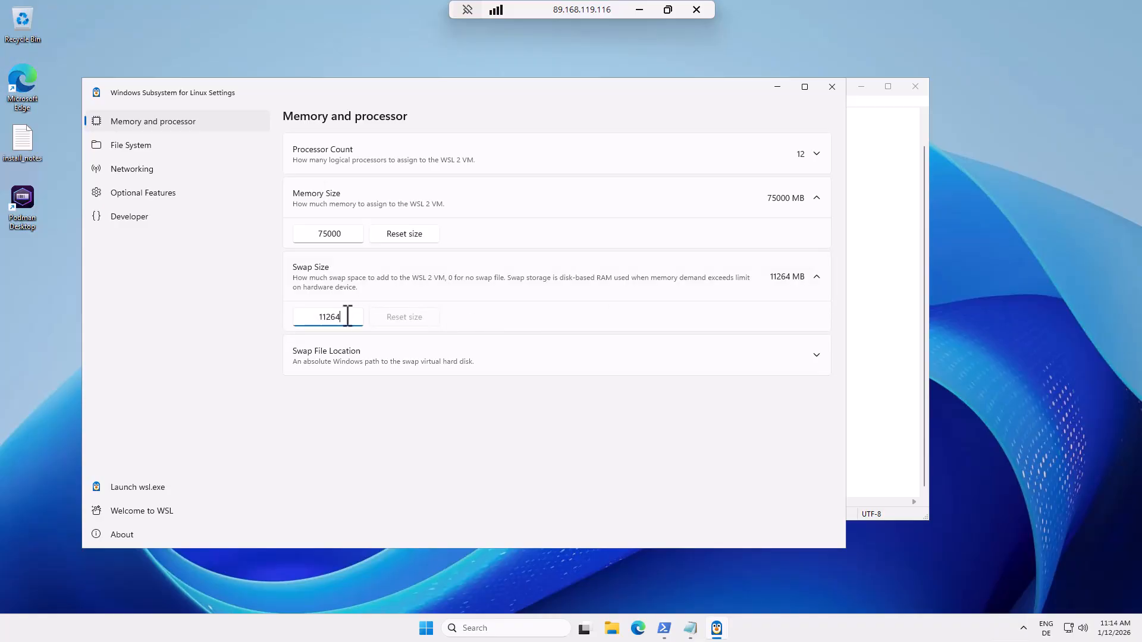
pyautogui.moveTo(348, 317); pyautogui.dragTo(290, 316)
pyautogui.write('16000')
pyautogui.press('Tab')
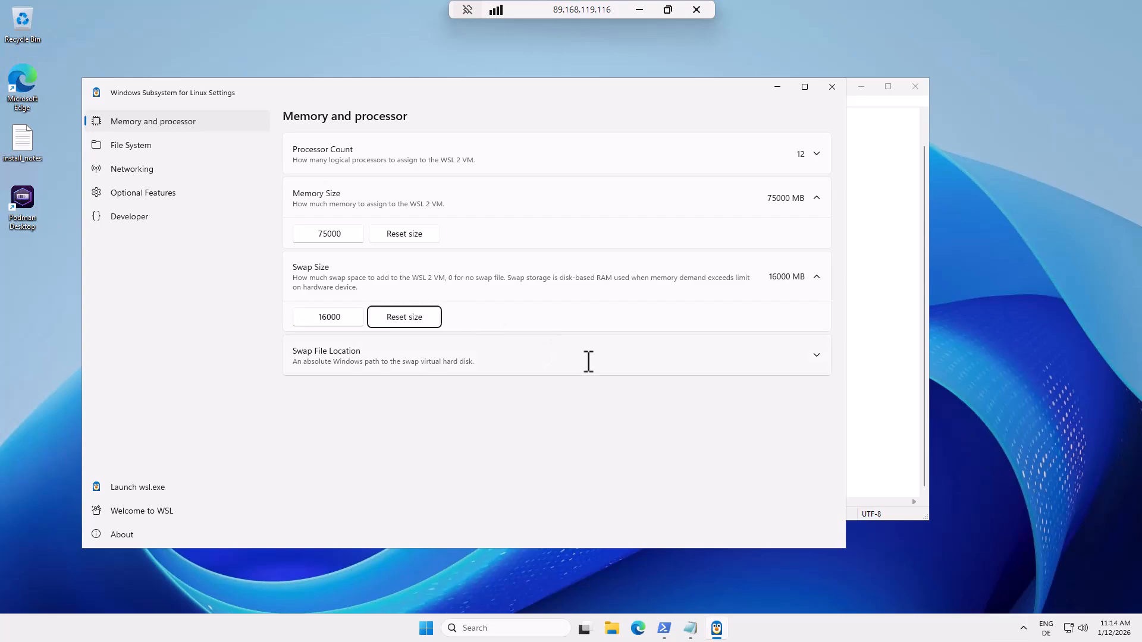
# - Look over the WSL file system and networking settings, and turn off GUI applications and nested virtualization in the optional features
pyautogui.click(163, 148)
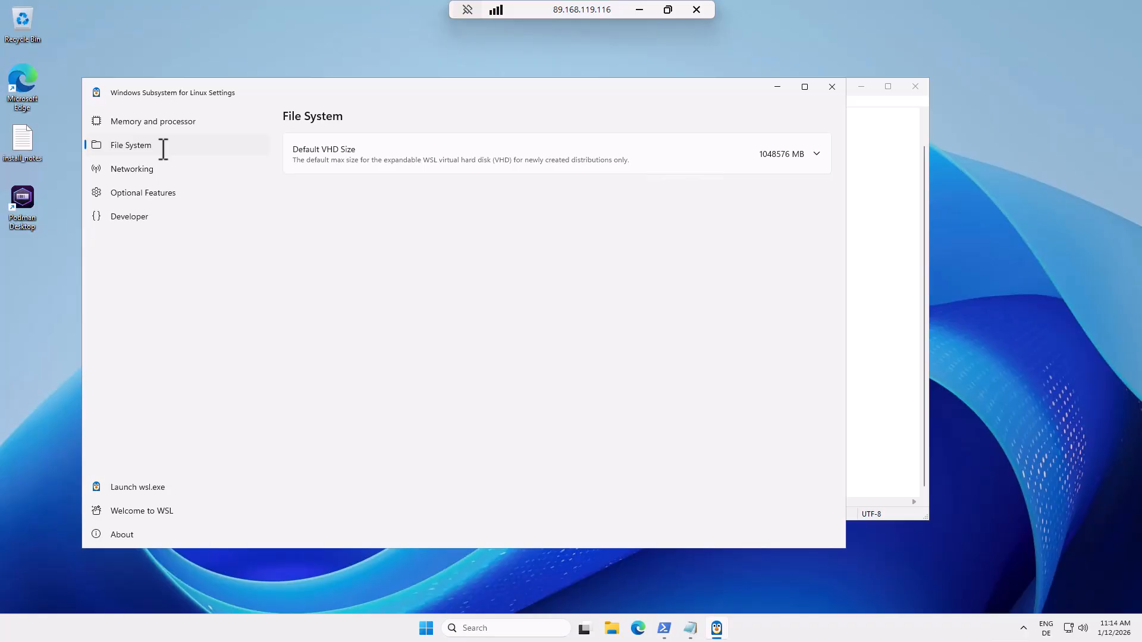
pyautogui.click(149, 169)
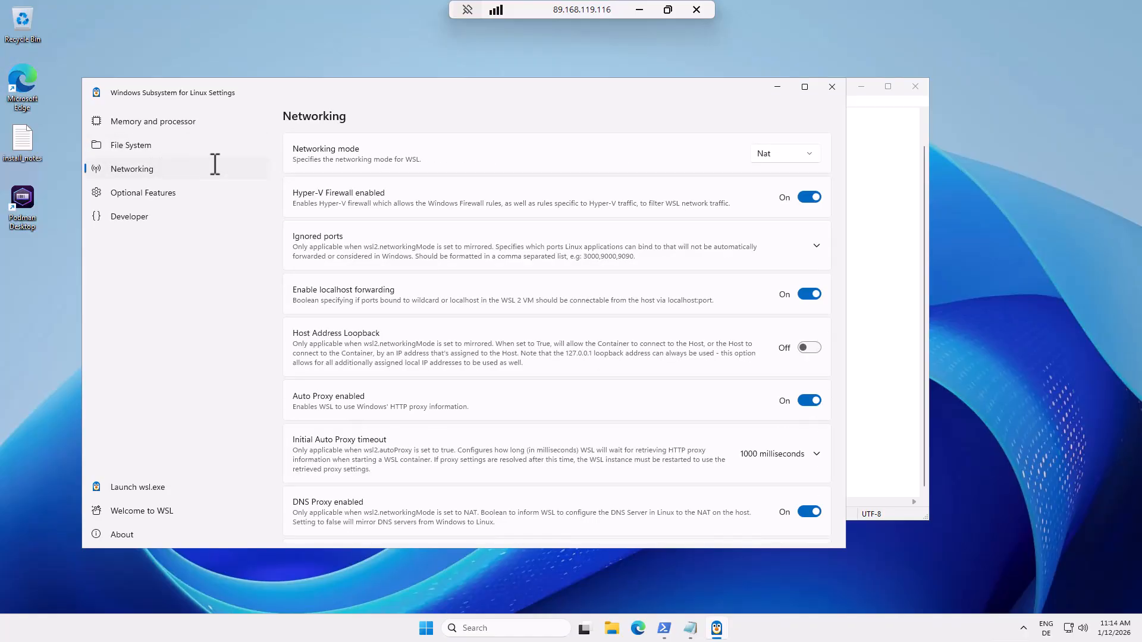
pyautogui.click(640, 10)
pyautogui.scroll(-2, 736, 344)
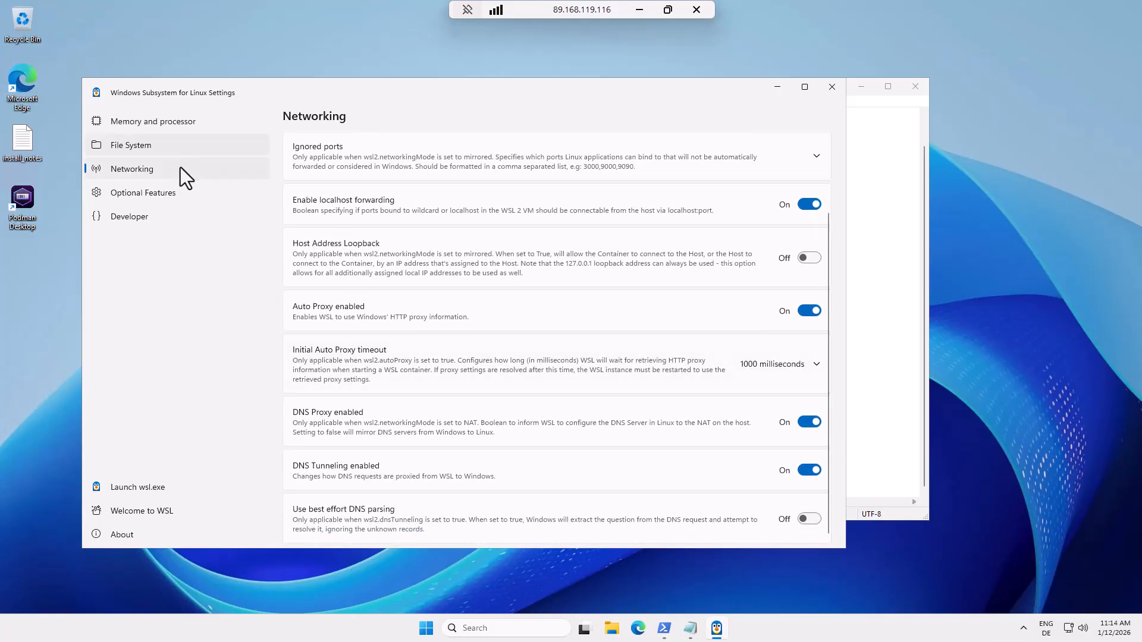
pyautogui.click(151, 196)
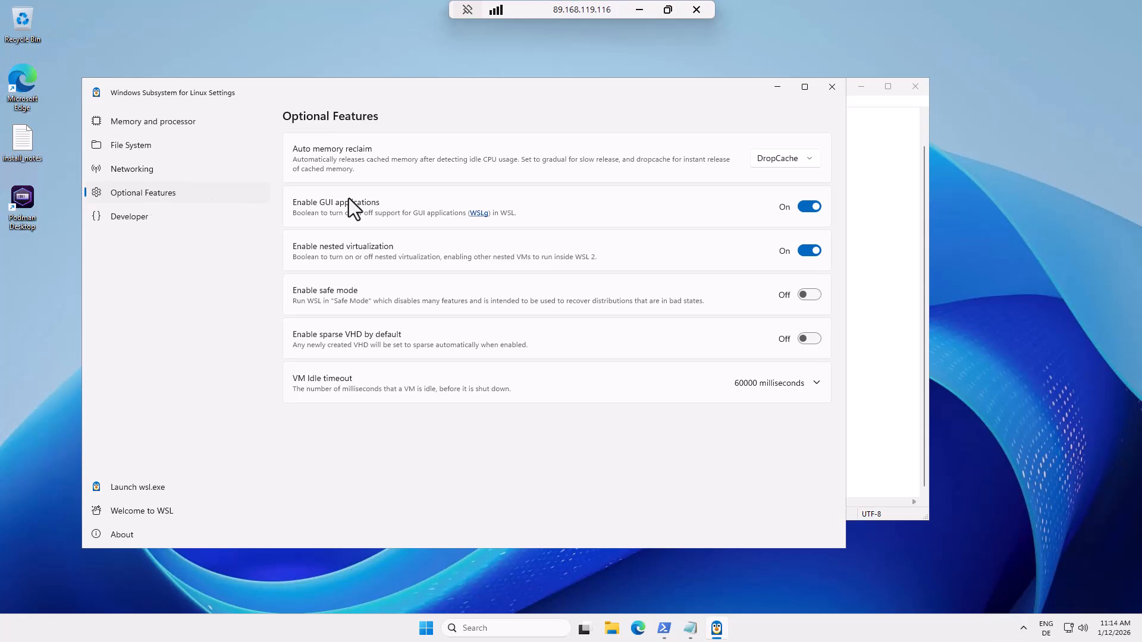
pyautogui.click(811, 252)
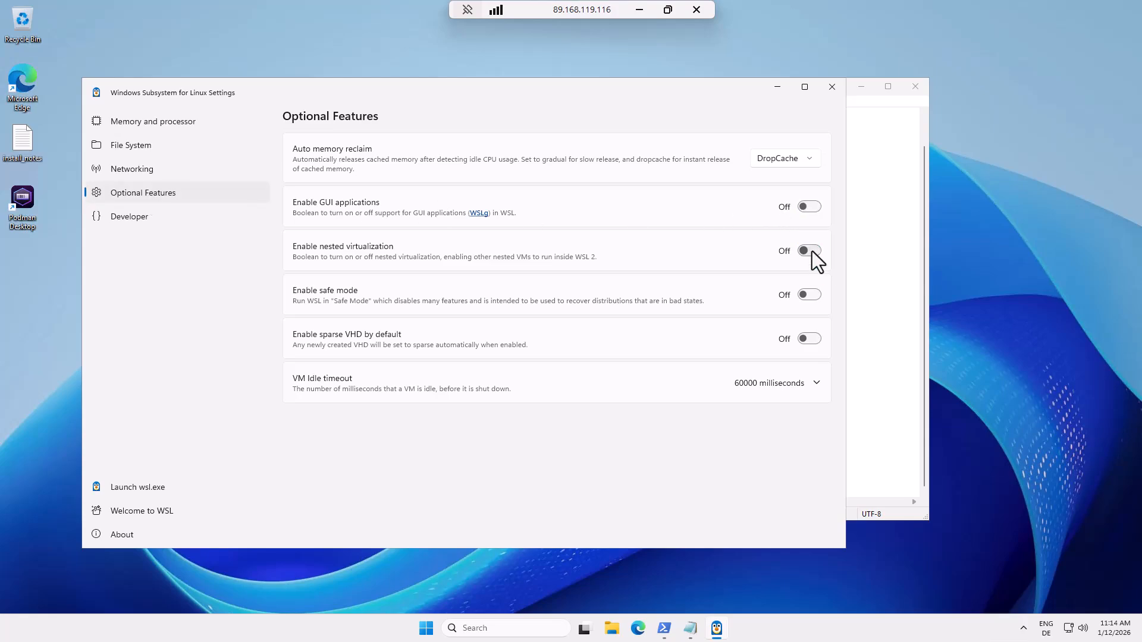
# - Set the WSL VM idle timeout to 3600000 milliseconds
pyautogui.click(812, 386)
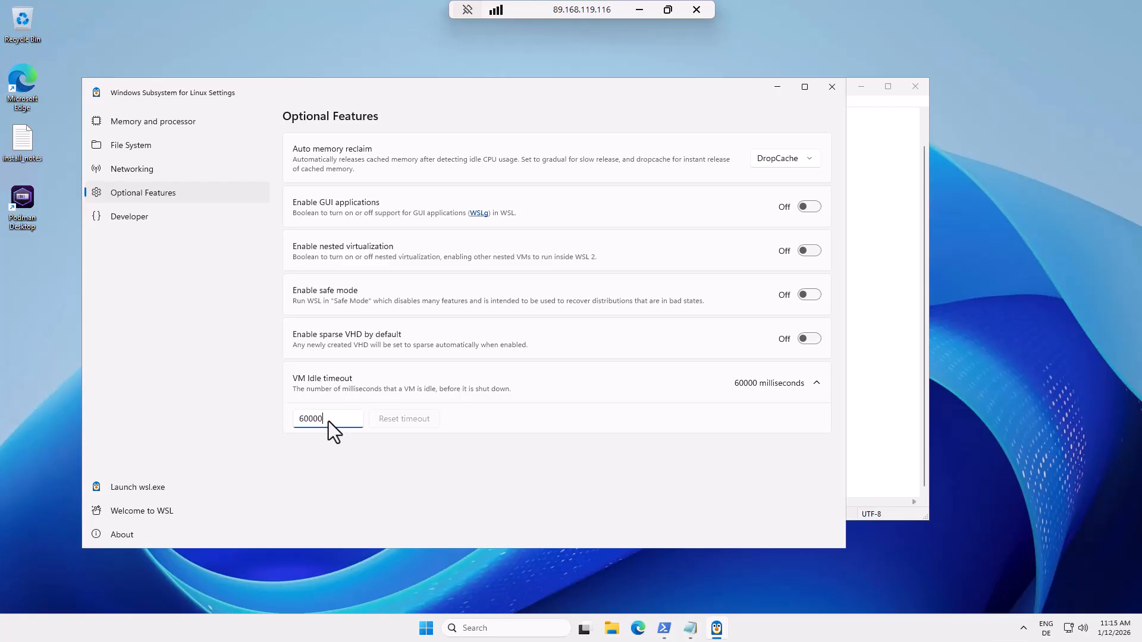
pyautogui.write('0')
pyautogui.press('BackSpace')
pyautogui.write('0000')
pyautogui.press('Tab')
pyautogui.click(737, 385)
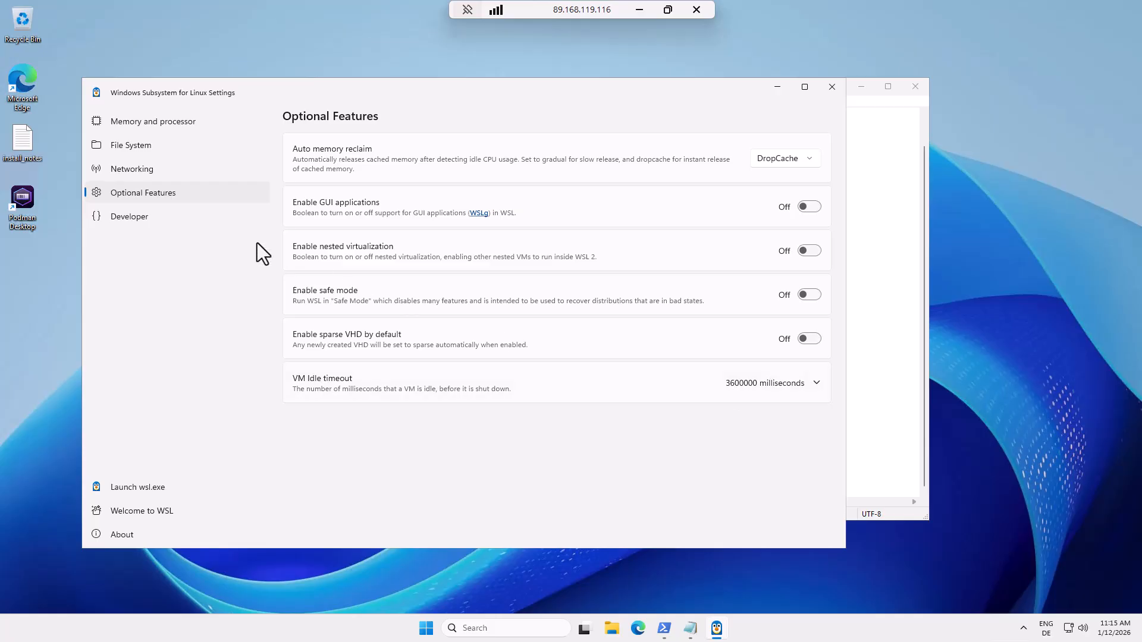
# - Check WSL's developer settings against the setup guide in Claude and close WSL Settings on the server
pyautogui.click(130, 219)
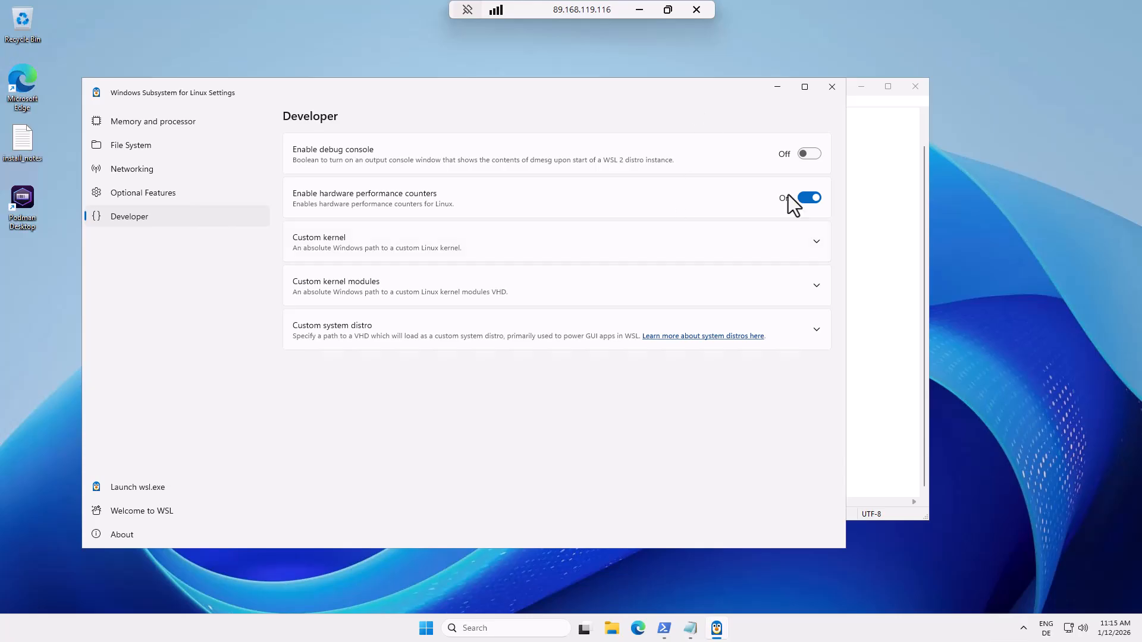
pyautogui.hotkey('alt', 'Tab')
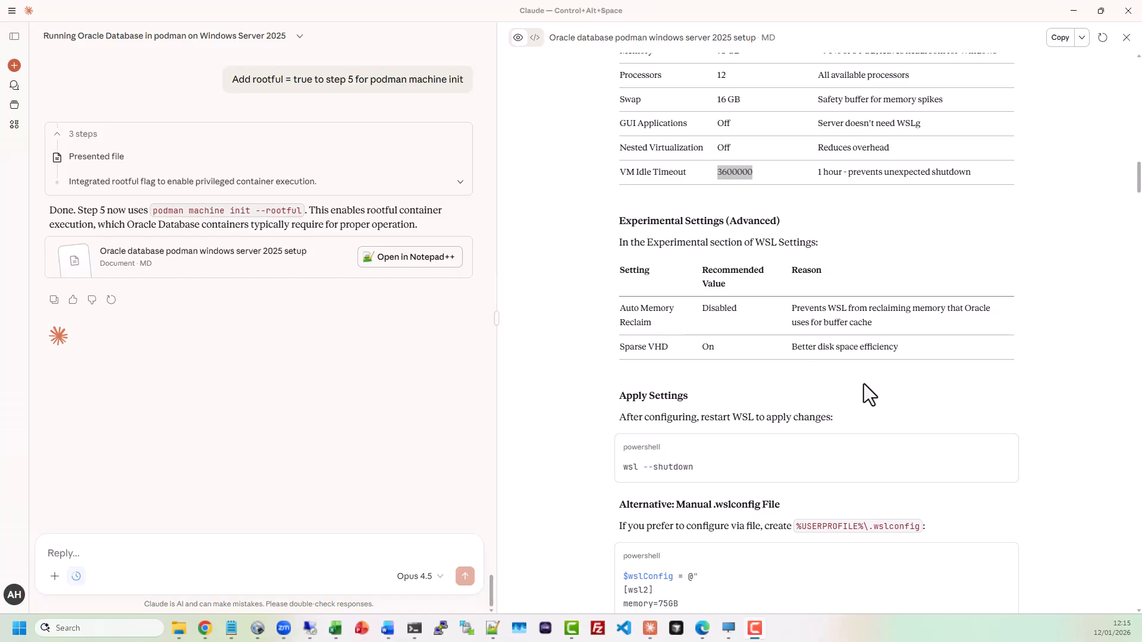
pyautogui.click(309, 629)
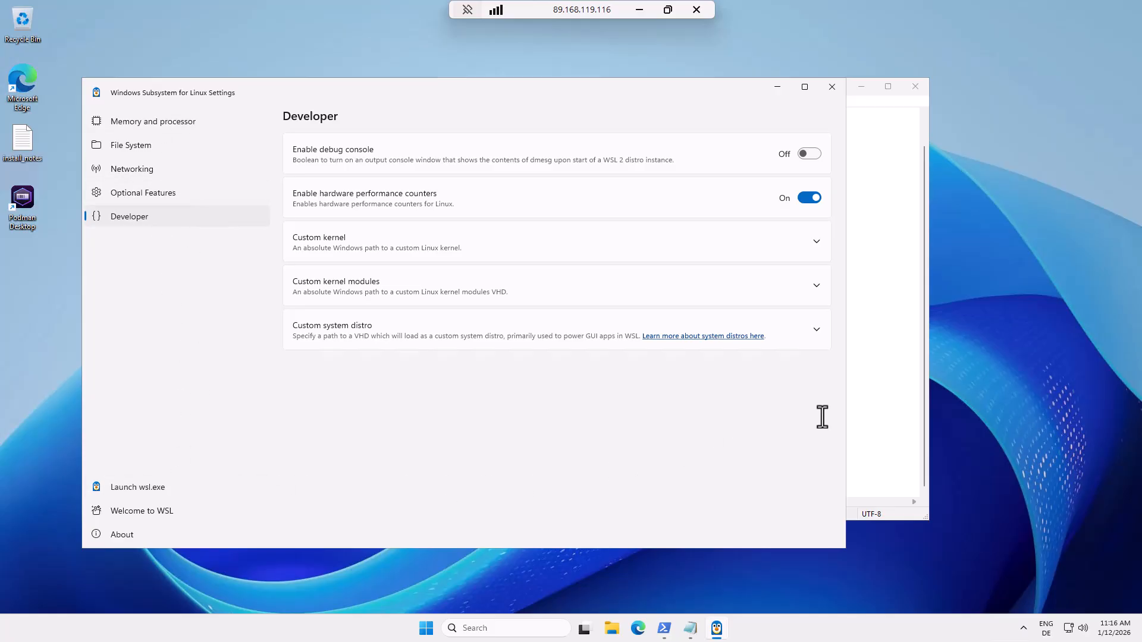
pyautogui.click(837, 93)
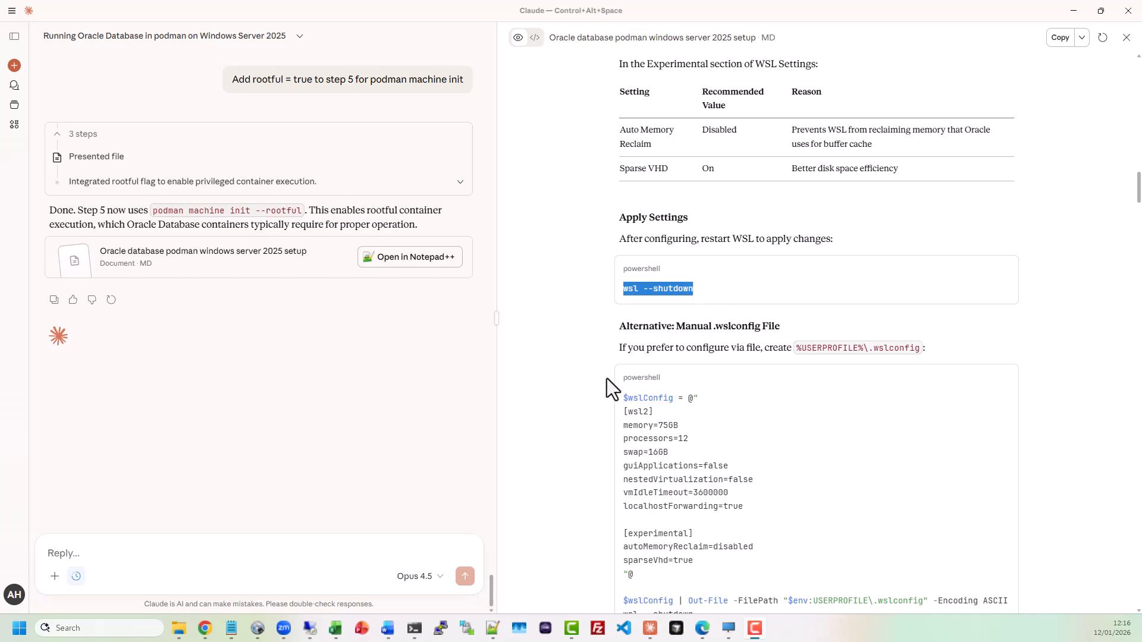
# - Read ahead in the guide to the Podman machine step and run wsl --shutdown in the server's administrator PowerShell
pyautogui.scroll(-8, 606, 378)
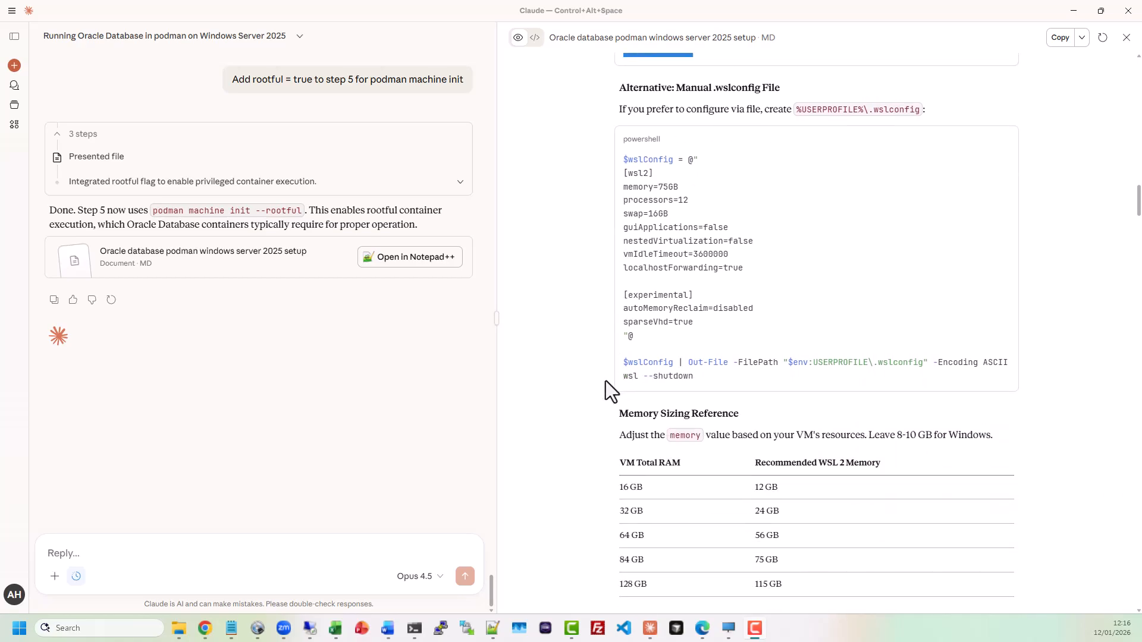
pyautogui.scroll(-3, 605, 381)
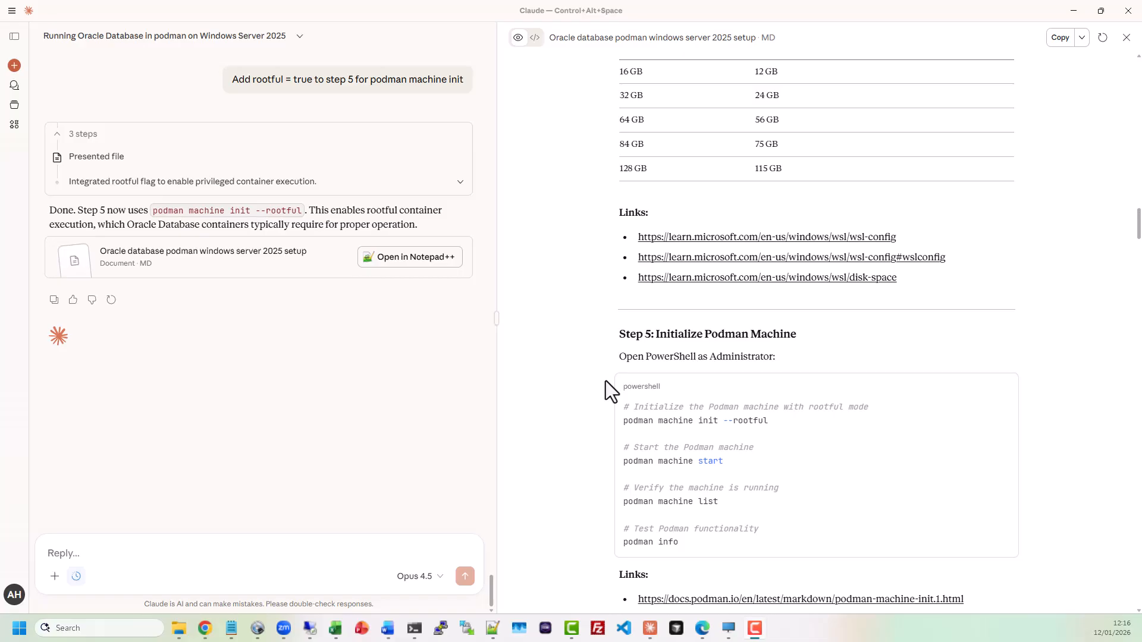
pyautogui.scroll(-4, 606, 381)
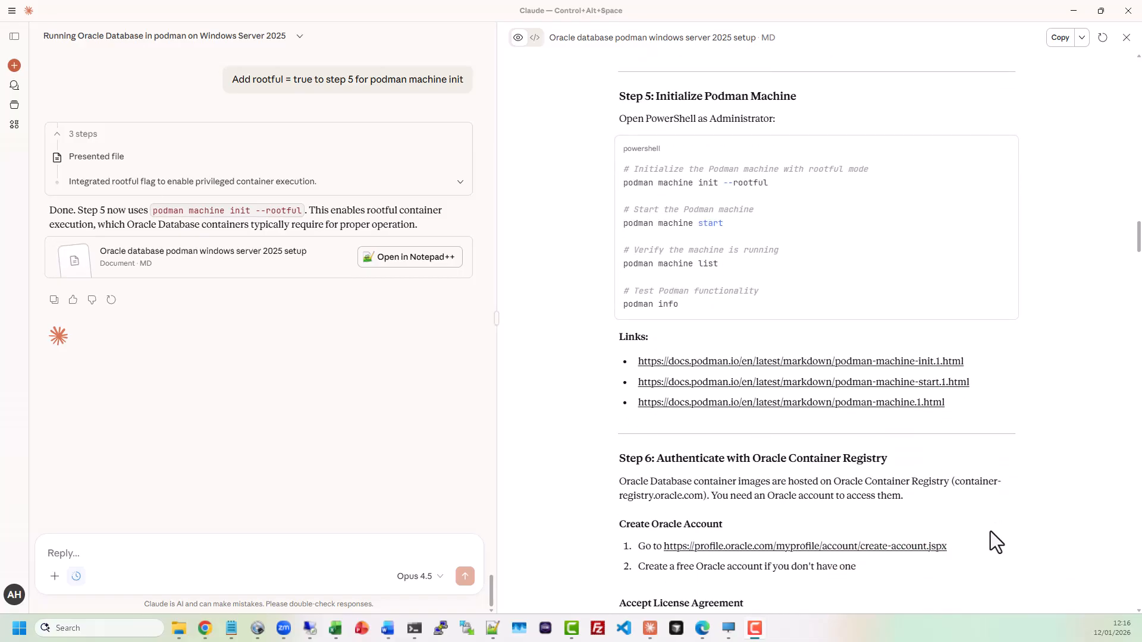
pyautogui.hotkey('alt', 'Tab')
pyautogui.write('wsl --shutdown')
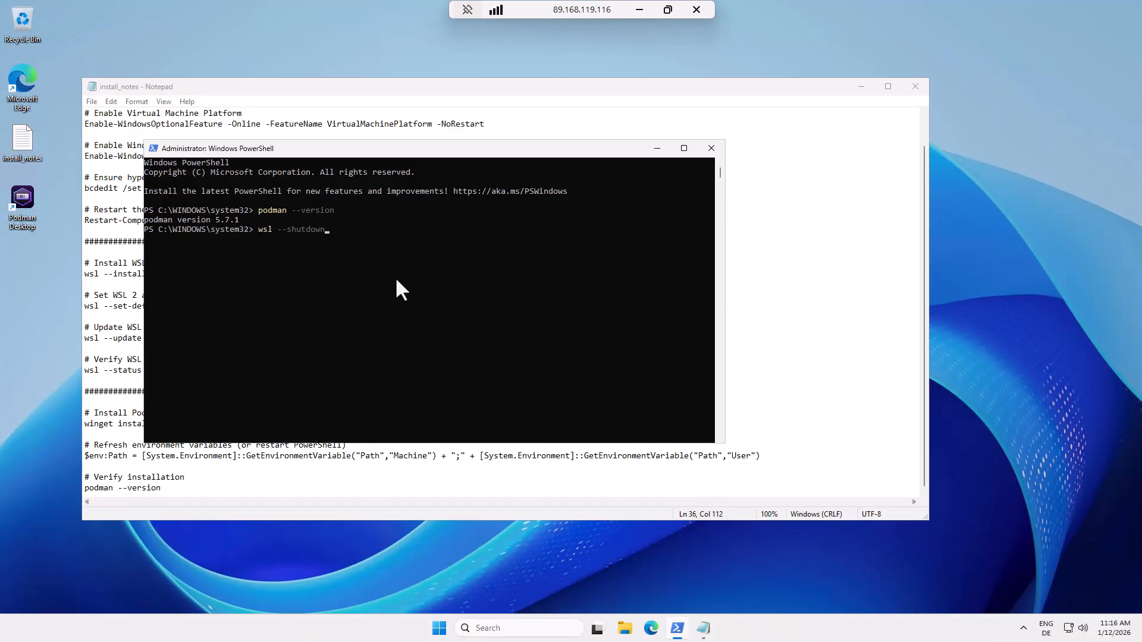
pyautogui.press('Return')
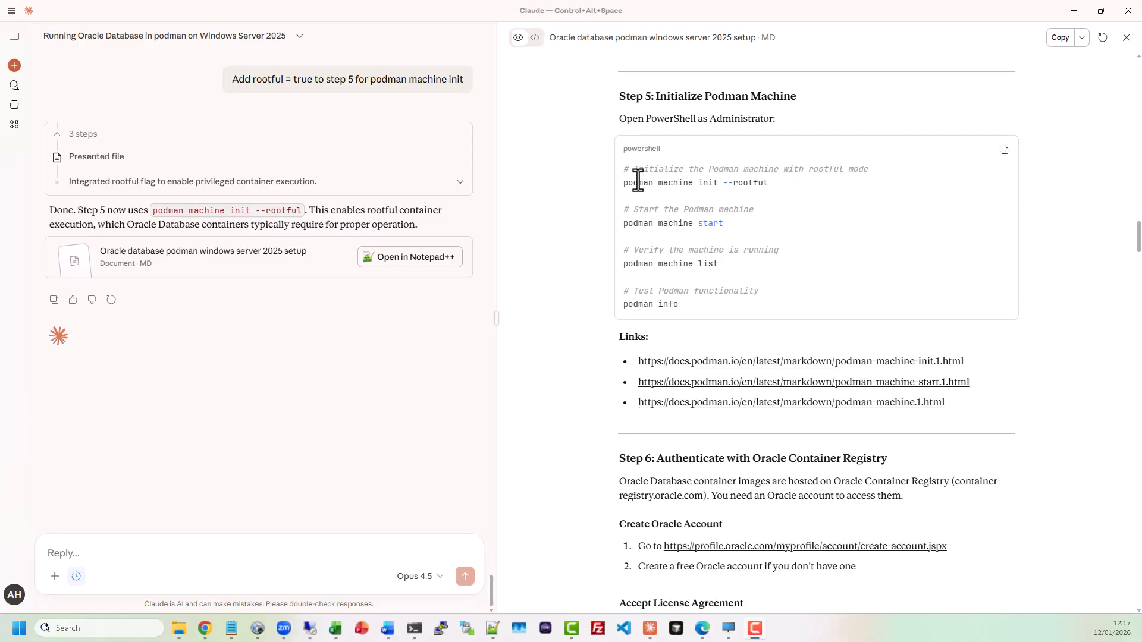
# - Copy the guide's Step 5 Podman machine commands and append them to install_notes in Notepad below a separator line of # characters
pyautogui.moveTo(627, 186); pyautogui.dragTo(774, 196)
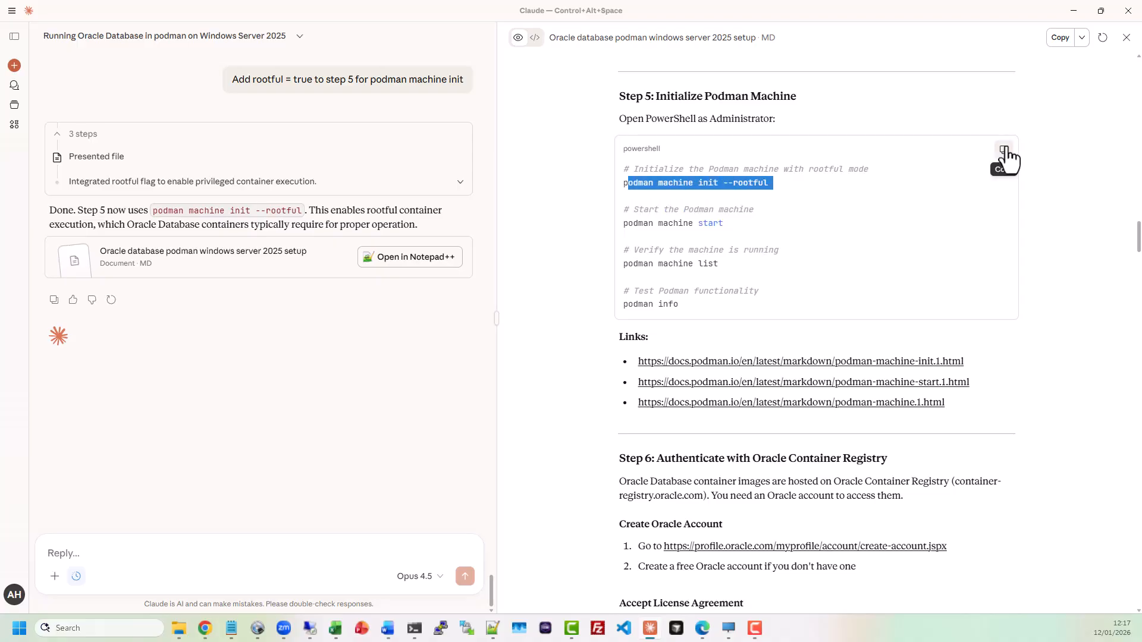
pyautogui.click(1004, 151)
pyautogui.click(311, 630)
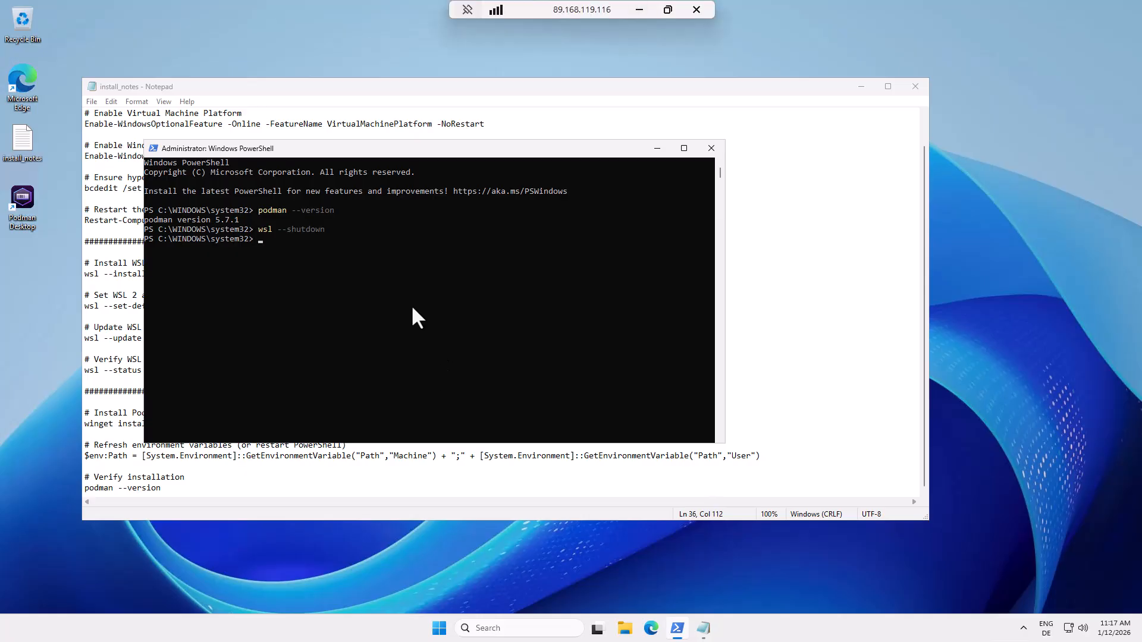
pyautogui.click(242, 479)
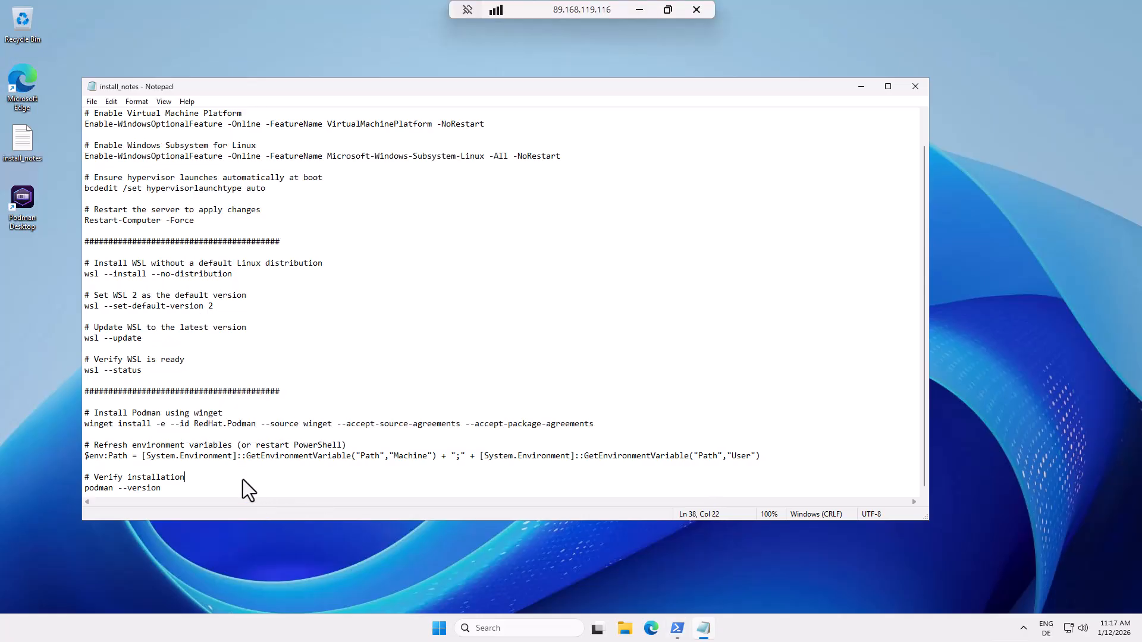
pyautogui.press('Return')
pyautogui.press('Return')
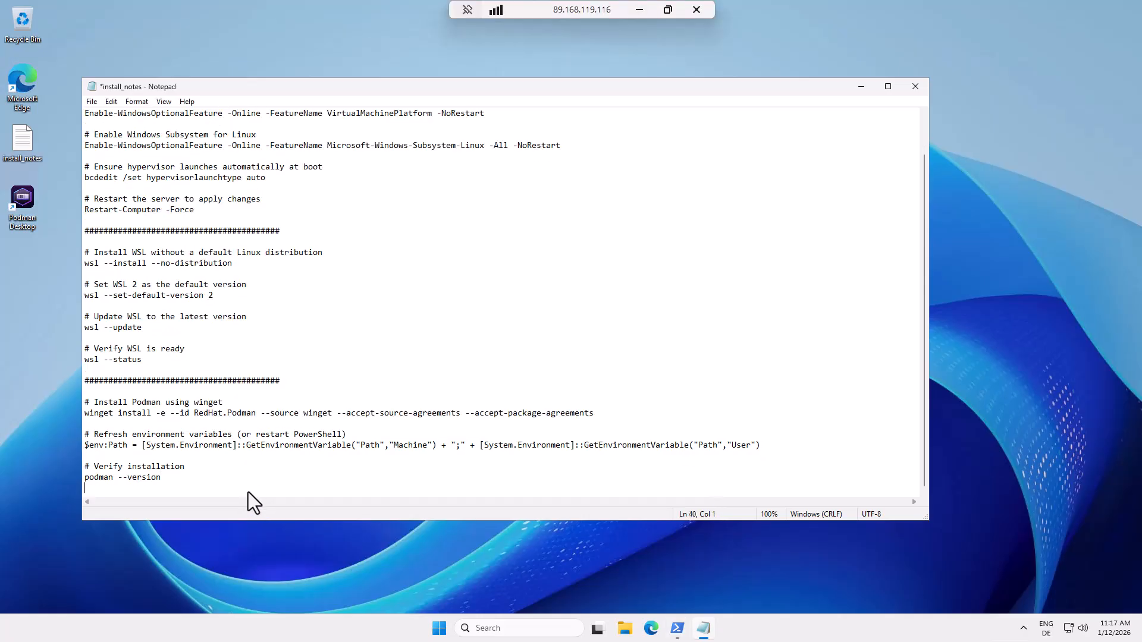
pyautogui.write('################################')
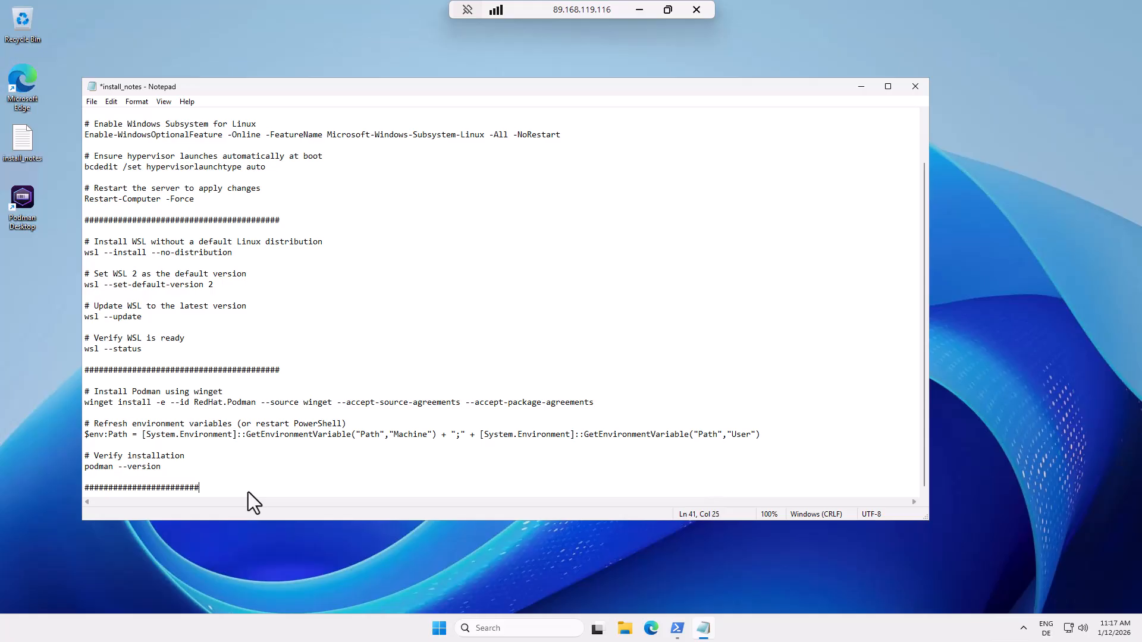
pyautogui.write('#########  # Initialize the Podman machine with rootful mode podman machine init --rootful  # Start the Podman machine podman machine start  # Verify the machine is running podman machine list  # Test Podman functionality podman info')
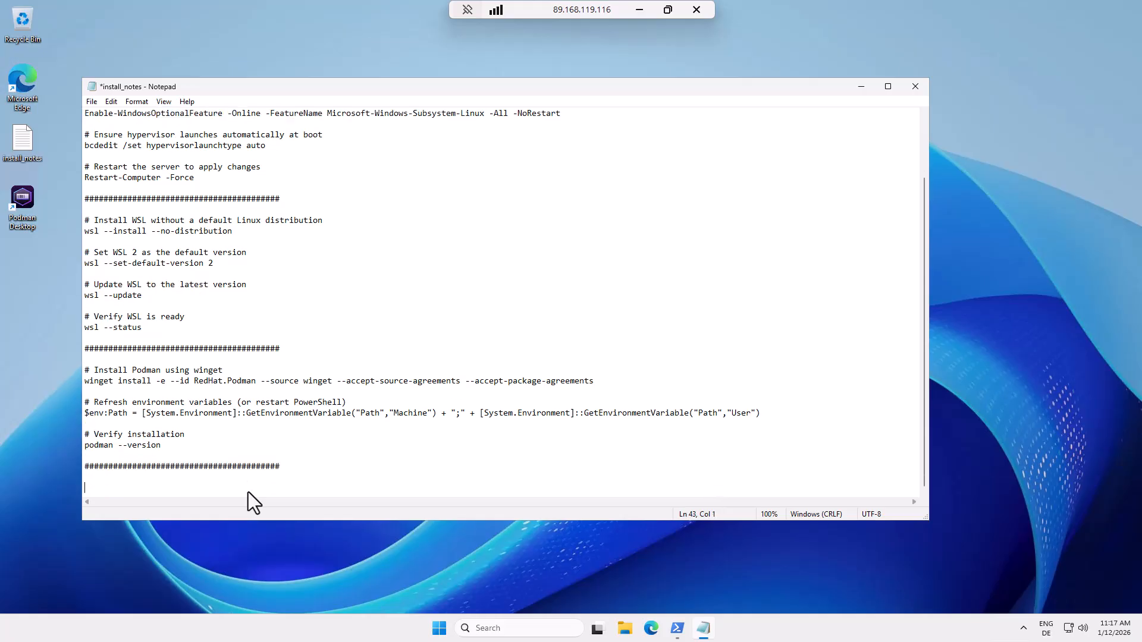
# - Copy podman machine init --rootful from the notes, run it in the administrator PowerShell and bring the WSL welcome window forward
pyautogui.moveTo(227, 392); pyautogui.dragTo(78, 394)
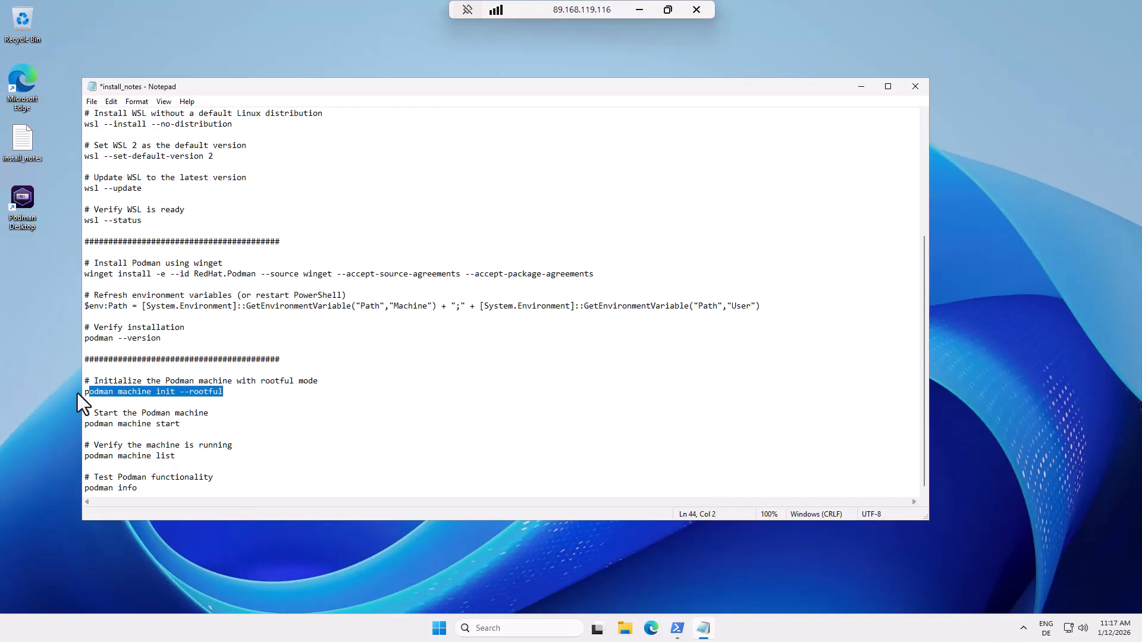
pyautogui.hotkey('alt', 'Tab')
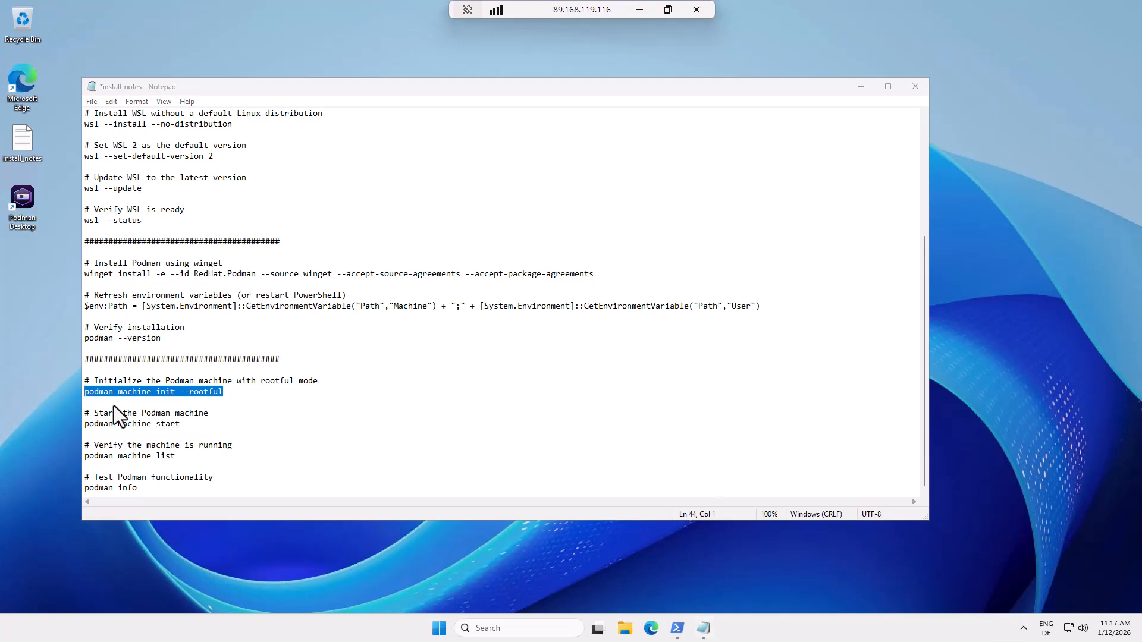
pyautogui.click(677, 628)
pyautogui.write('podman machine init --rootful')
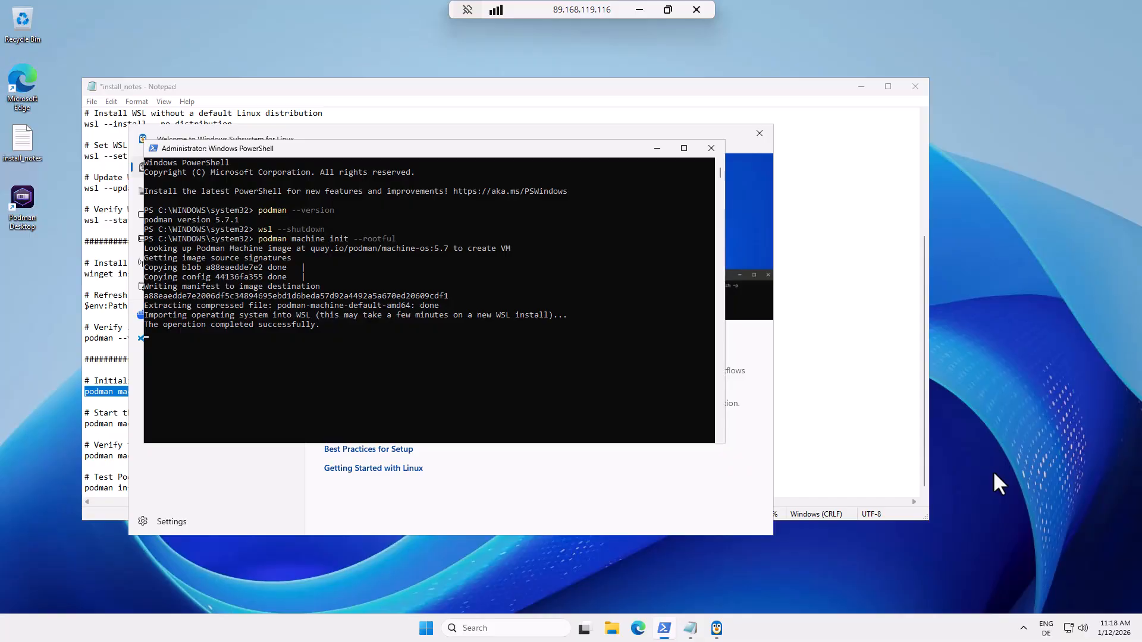
pyautogui.click(402, 132)
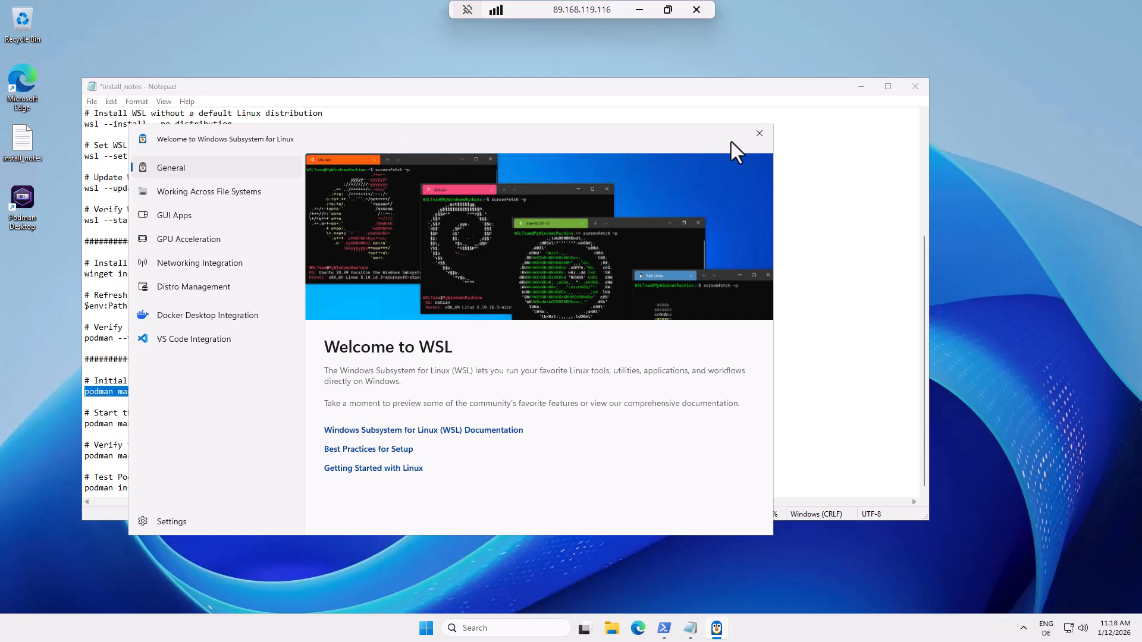
# - Close the WSL welcome window, run podman machine start in the administrator PowerShell and move its window clear of the notes
pyautogui.click(763, 136)
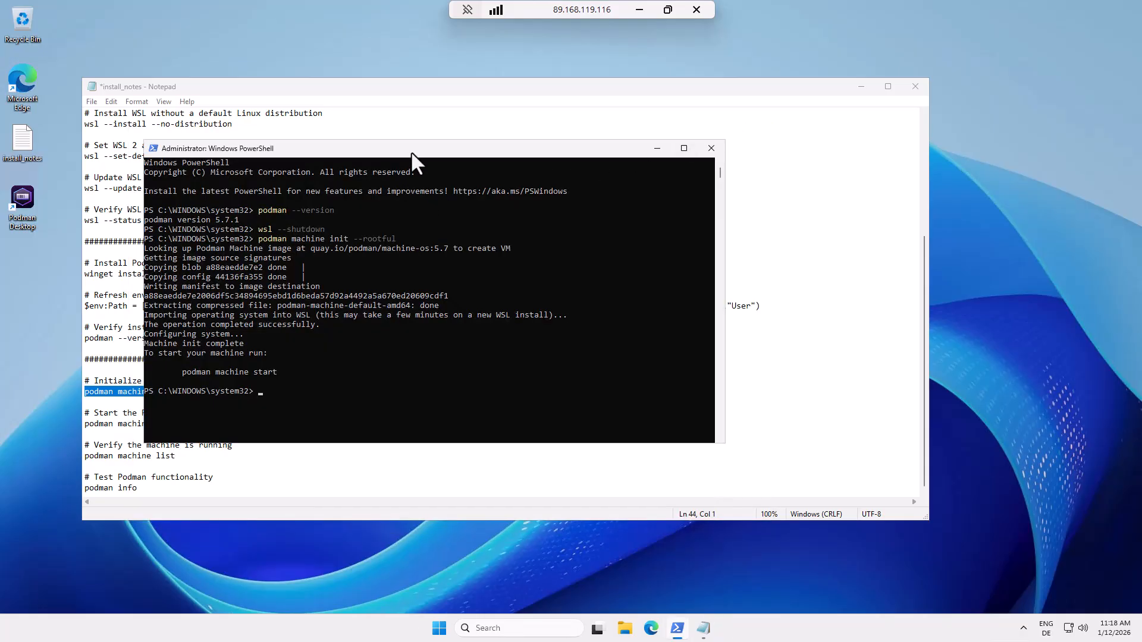
pyautogui.write('podman machine start')
pyautogui.press('Return')
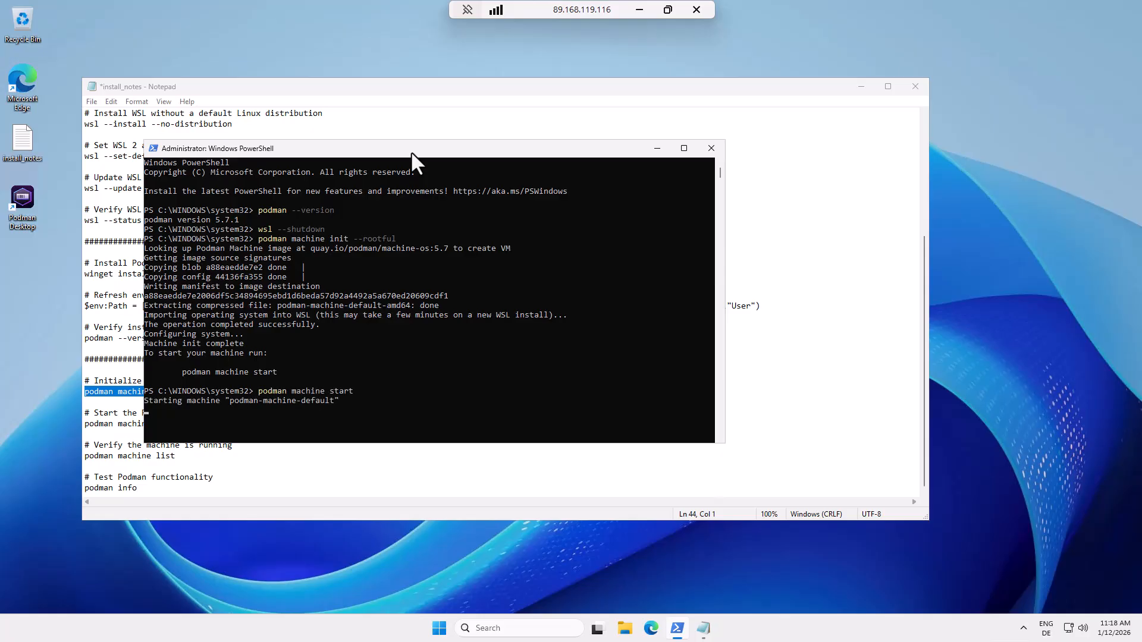
pyautogui.moveTo(412, 151); pyautogui.dragTo(545, 98)
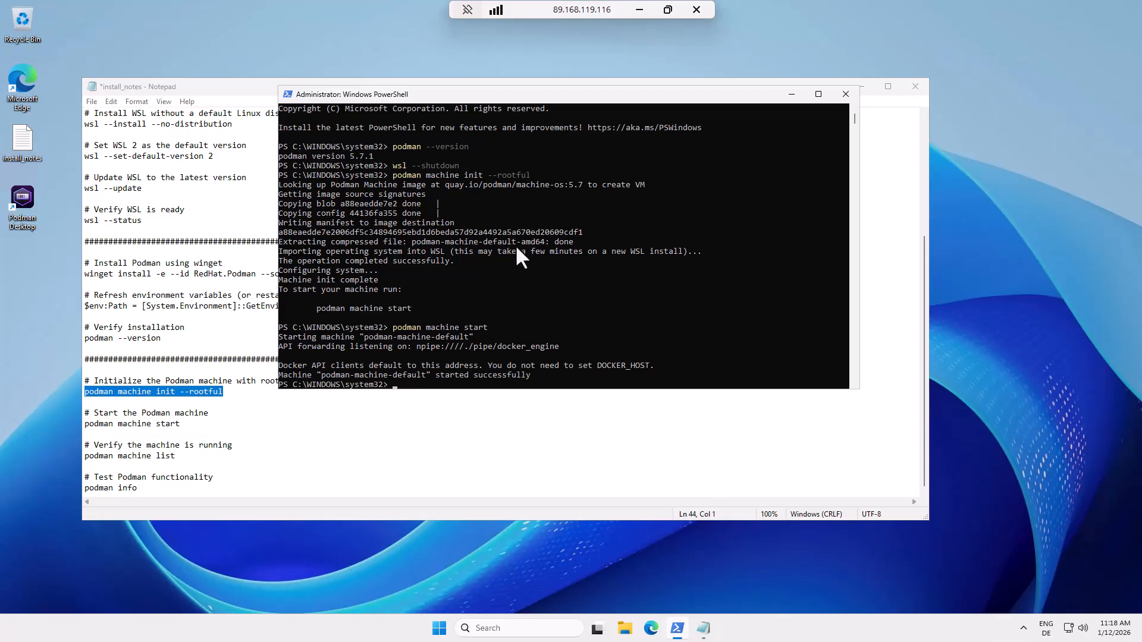
# - Launch Podman Desktop, minimize the PowerShell and Notepad windows, and start onboarding with telemetry disabled and all three extensions included
pyautogui.click(22, 205)
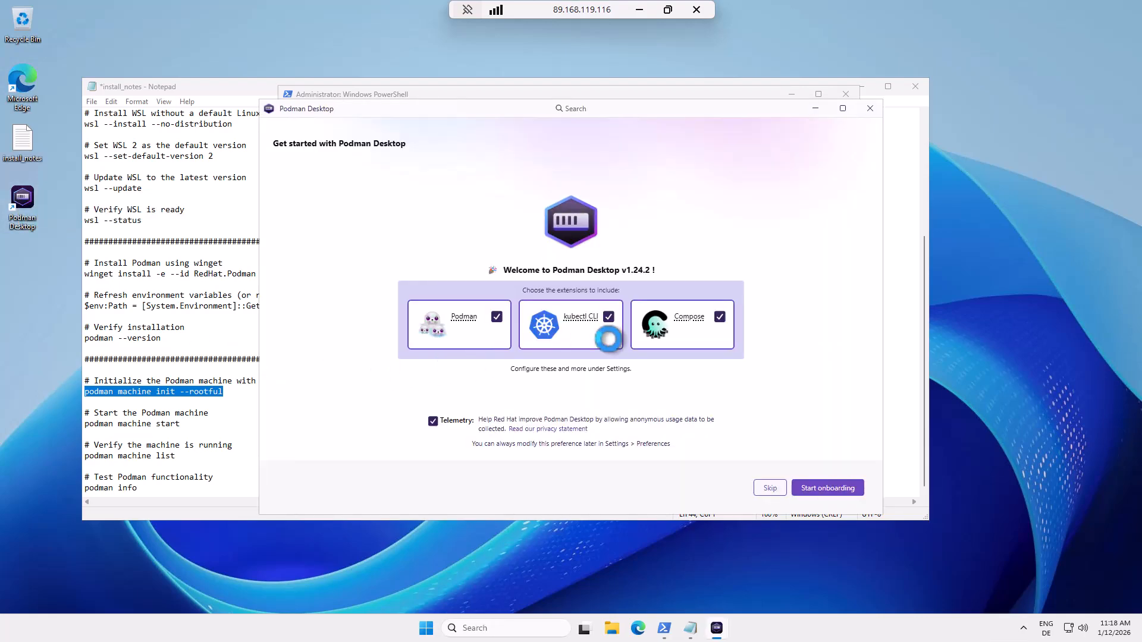
pyautogui.click(792, 95)
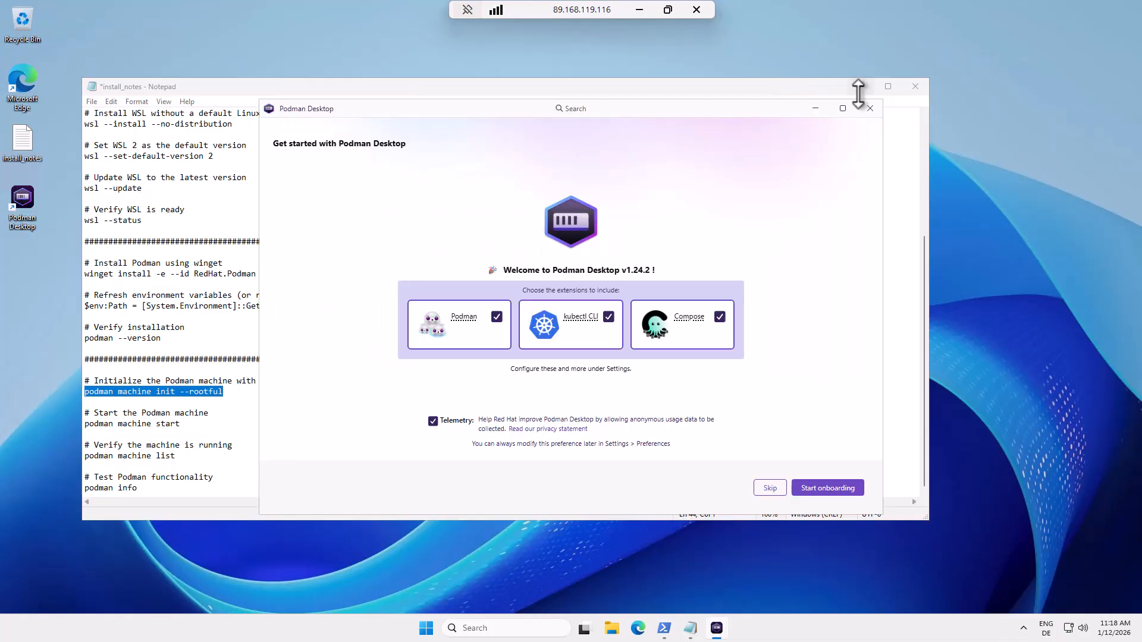
pyautogui.click(862, 88)
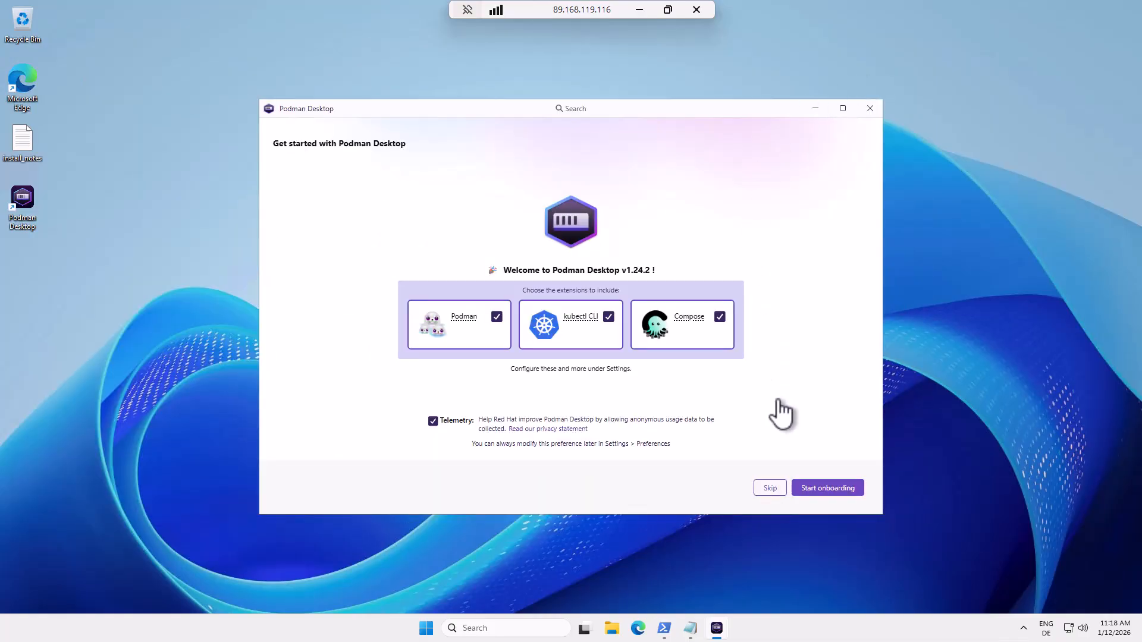
pyautogui.click(433, 421)
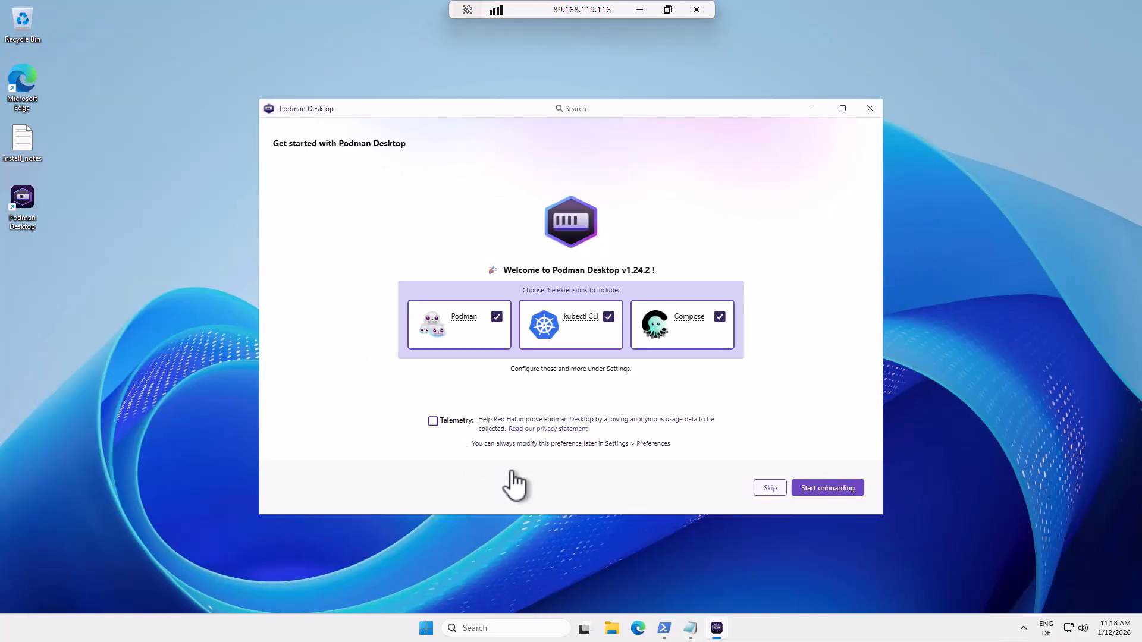
pyautogui.click(826, 489)
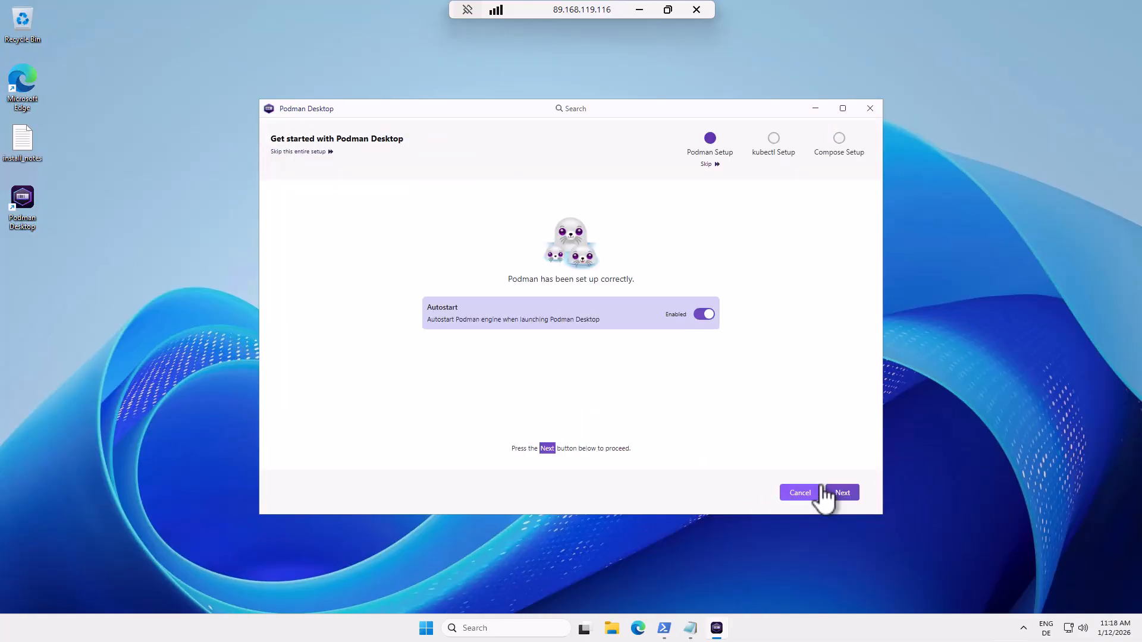
# - Disable Autostart for the Podman engine and skip the Podman, kubectl and Compose setup stages of the onboarding
pyautogui.click(707, 316)
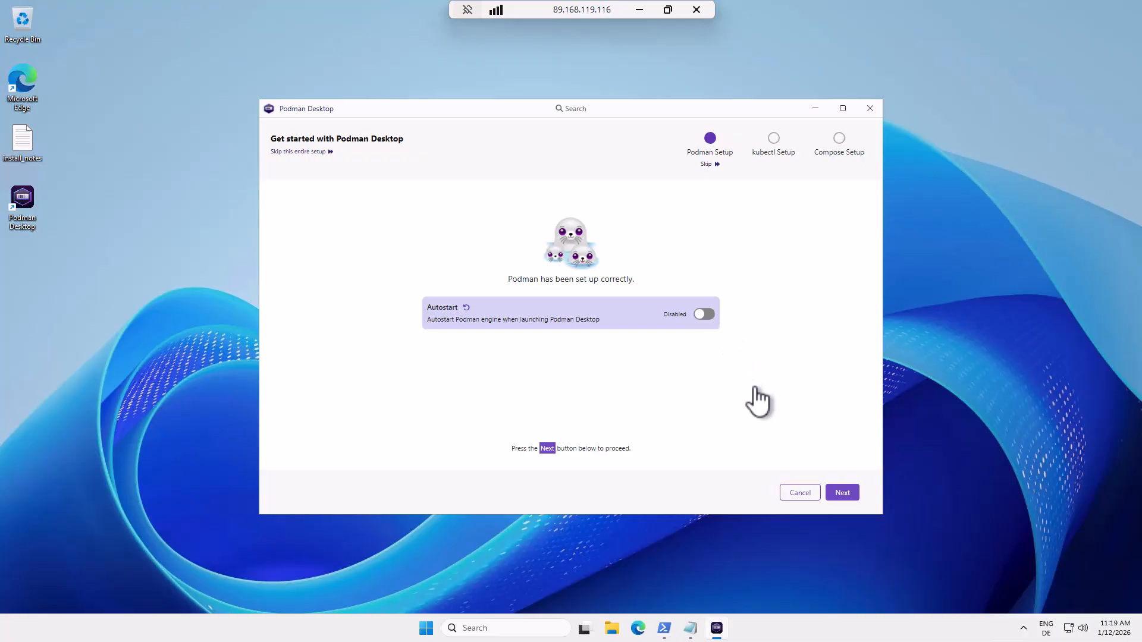
pyautogui.click(850, 495)
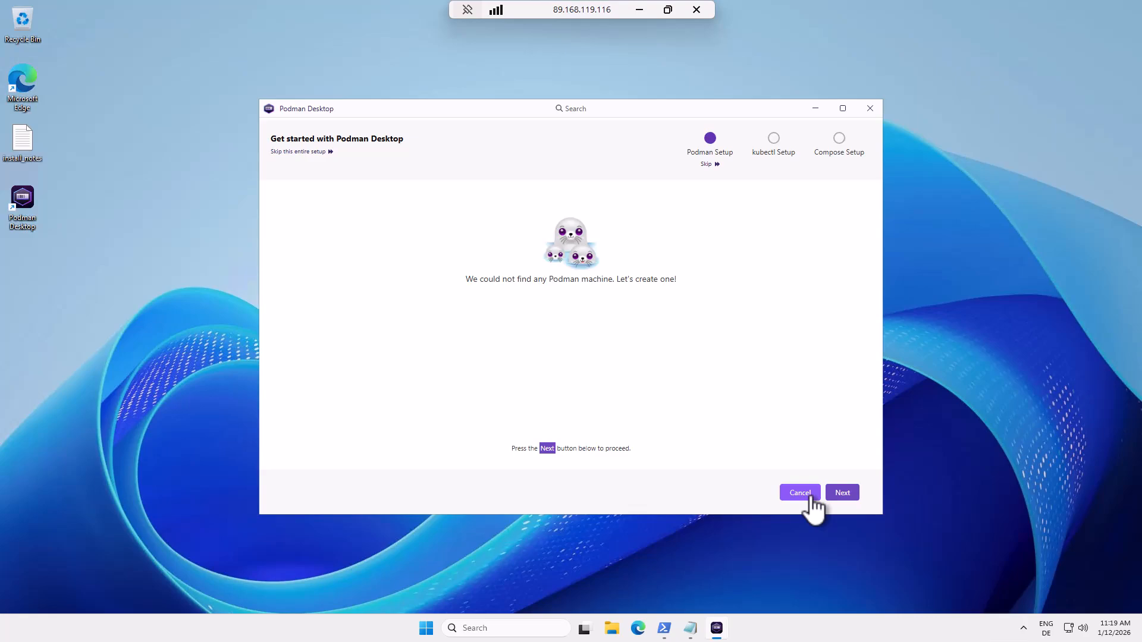
pyautogui.click(708, 165)
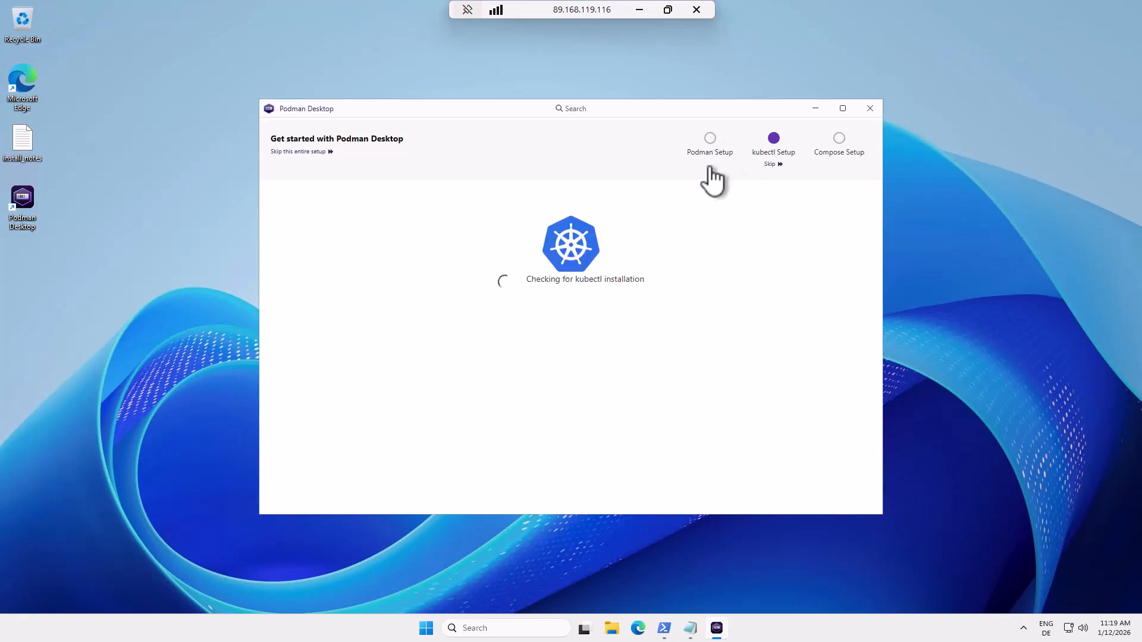
pyautogui.click(772, 165)
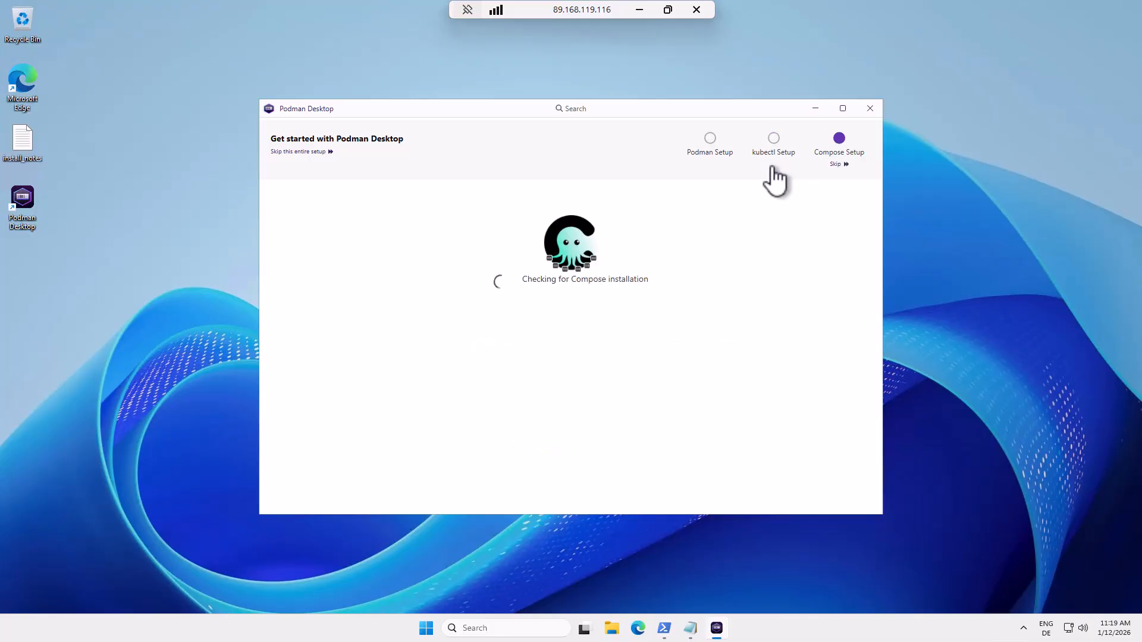
pyautogui.click(838, 165)
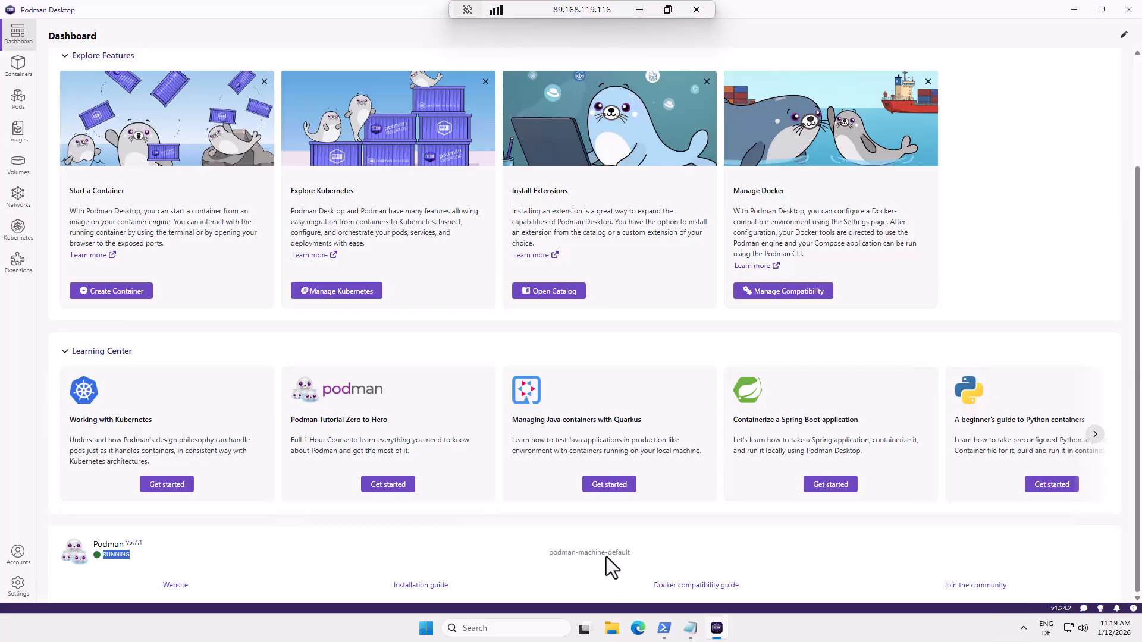
# - Check the Podman engine's version, status and machine name on the dashboard
pyautogui.moveTo(635, 528); pyautogui.dragTo(869, 385)
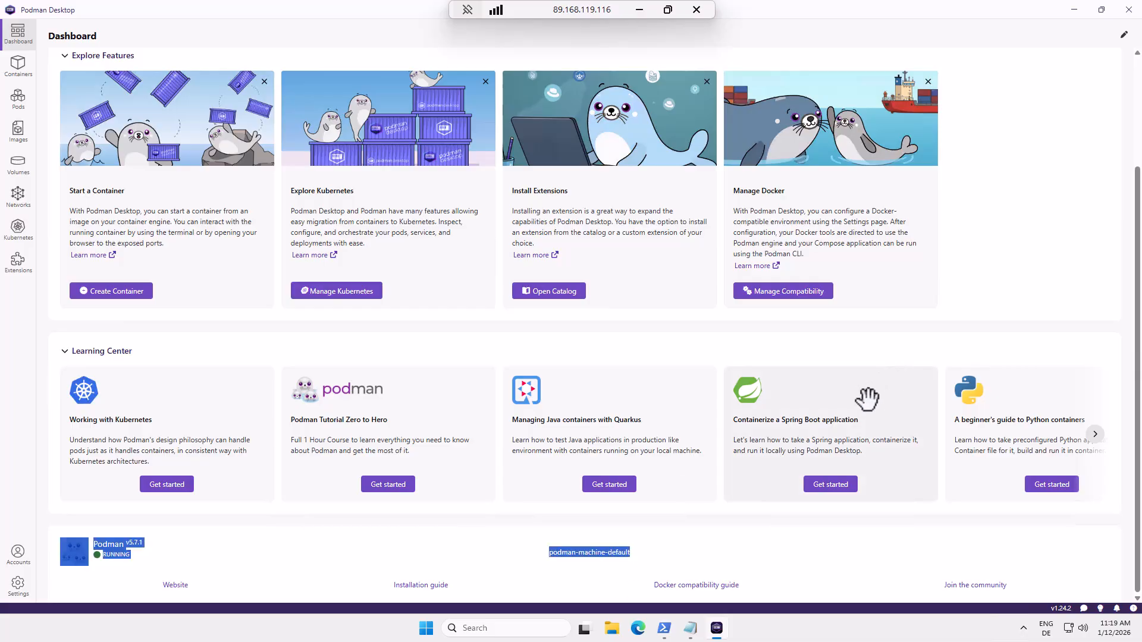
pyautogui.scroll(3, 867, 400)
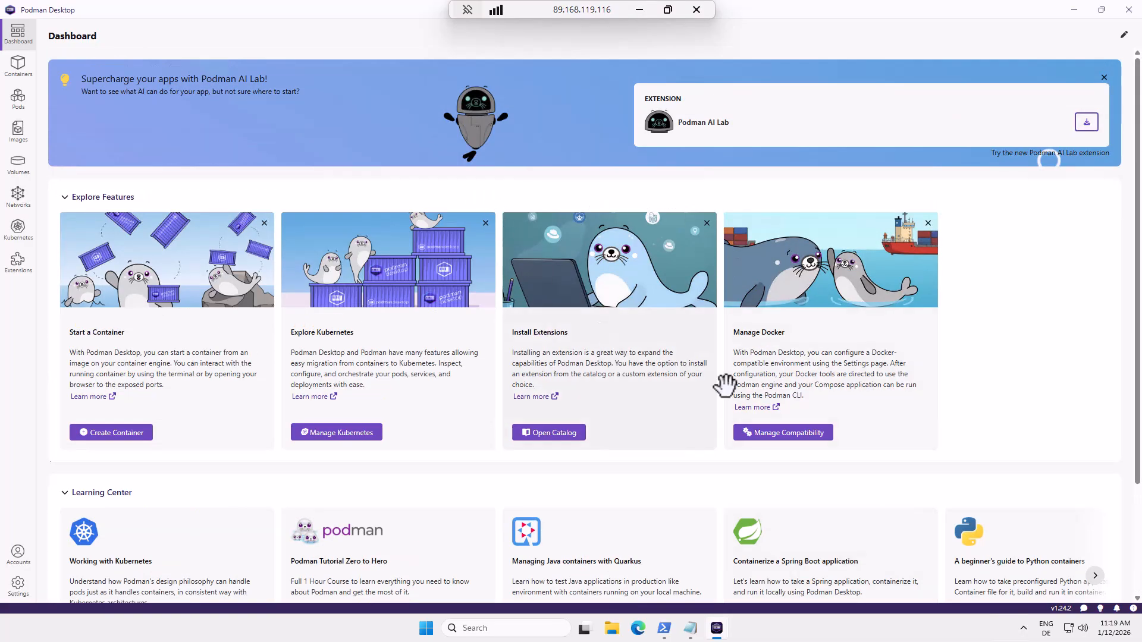
pyautogui.scroll(-3, 886, 433)
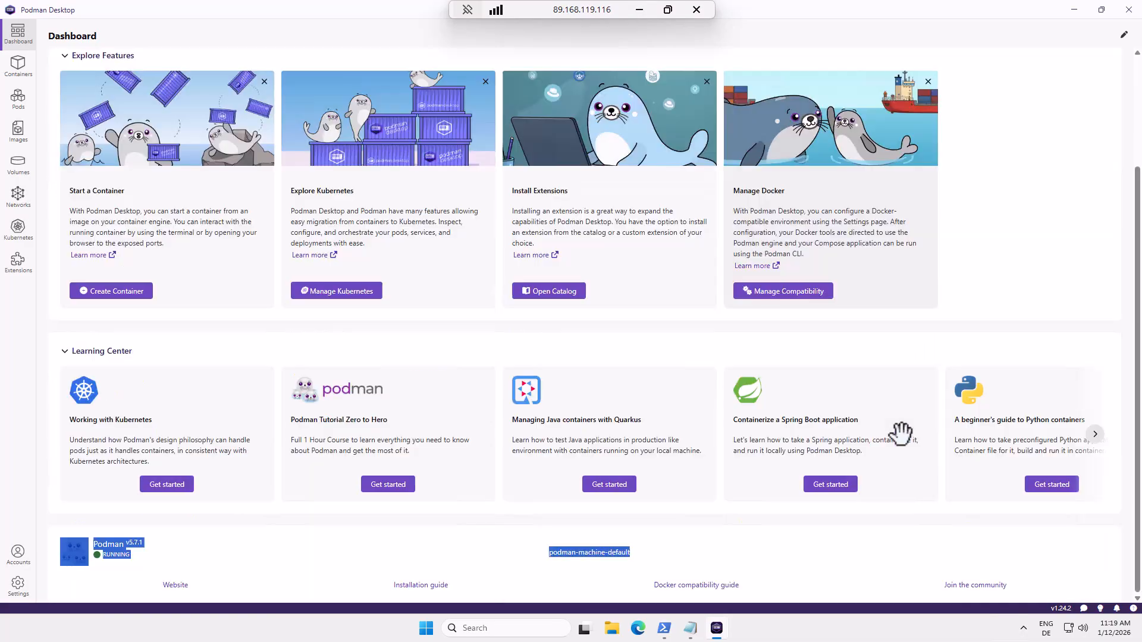
pyautogui.click(245, 543)
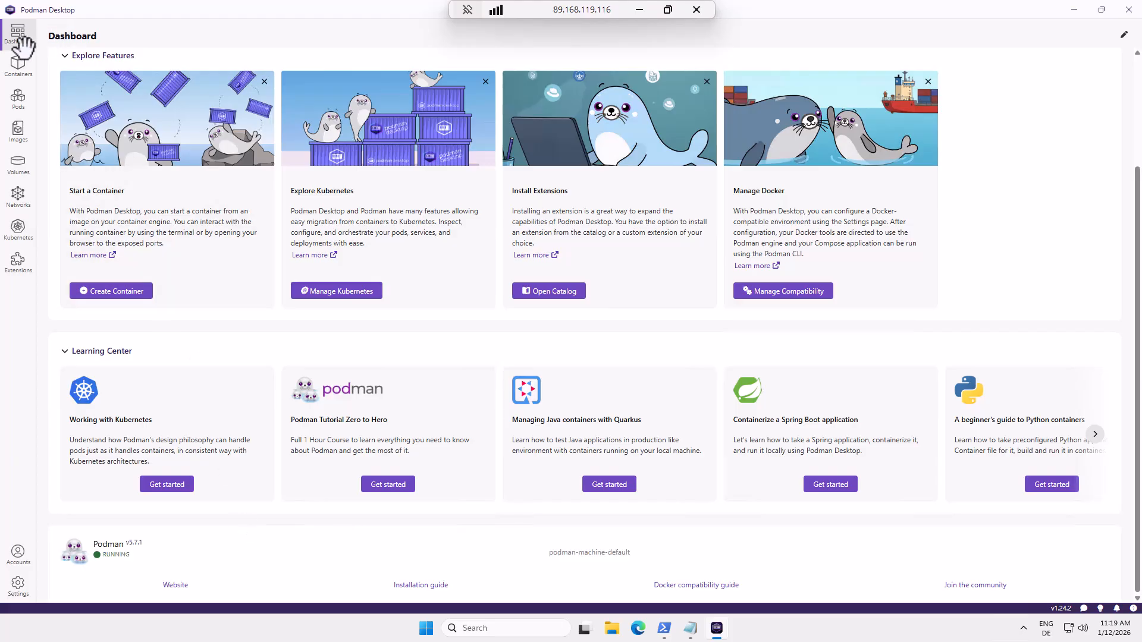
# - Look through the Containers and Images pages for existing containers and images
pyautogui.click(18, 63)
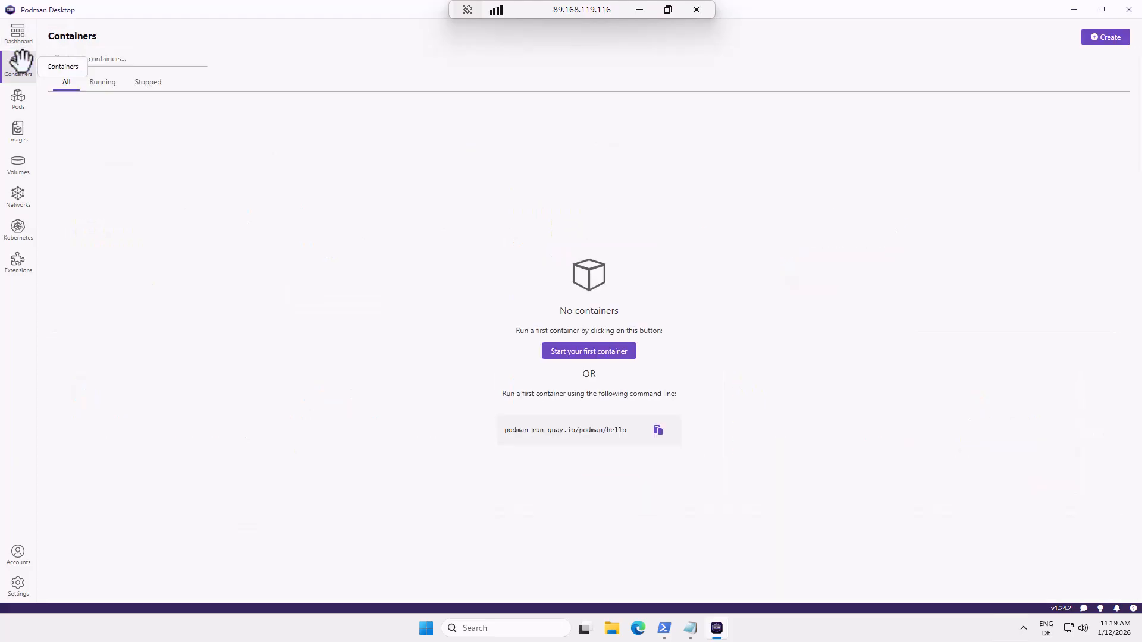
pyautogui.click(18, 133)
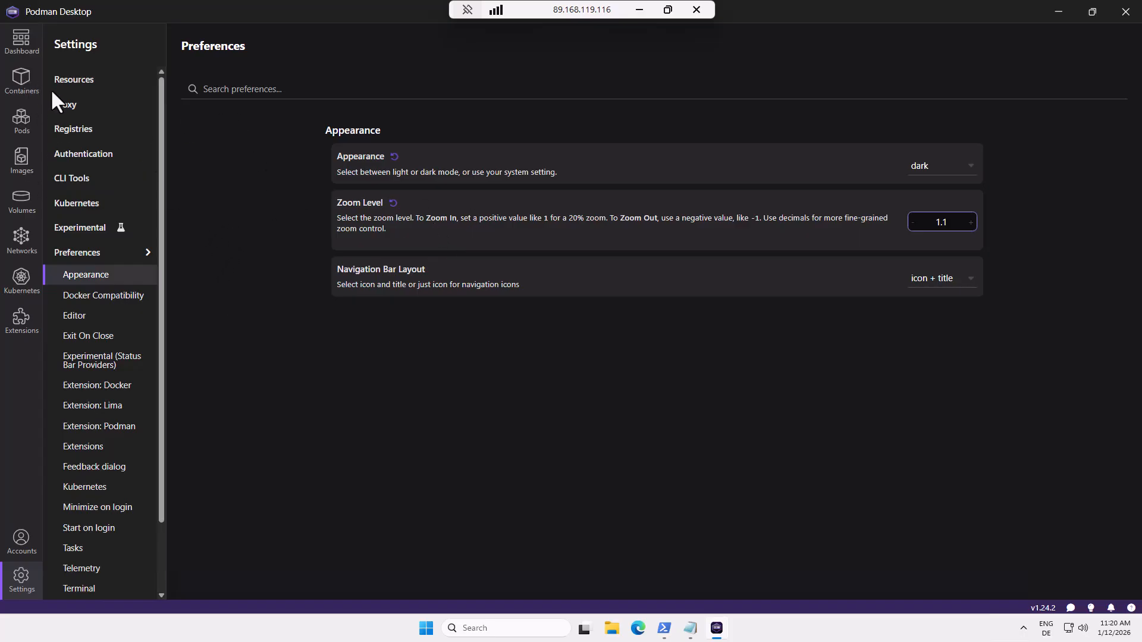
pyautogui.click(22, 80)
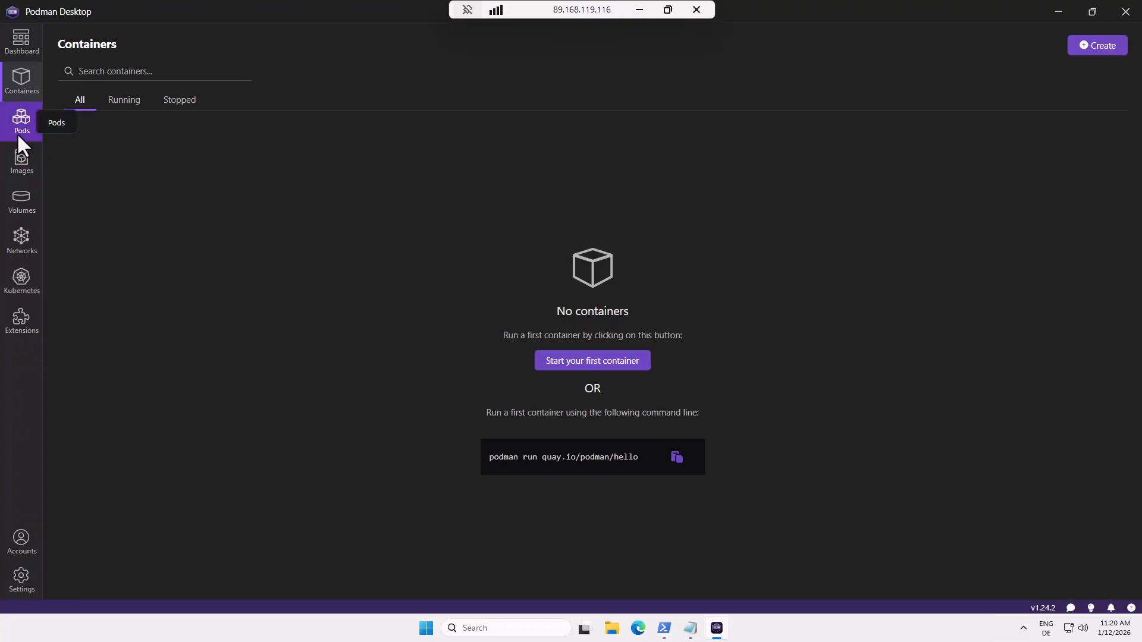
pyautogui.click(23, 162)
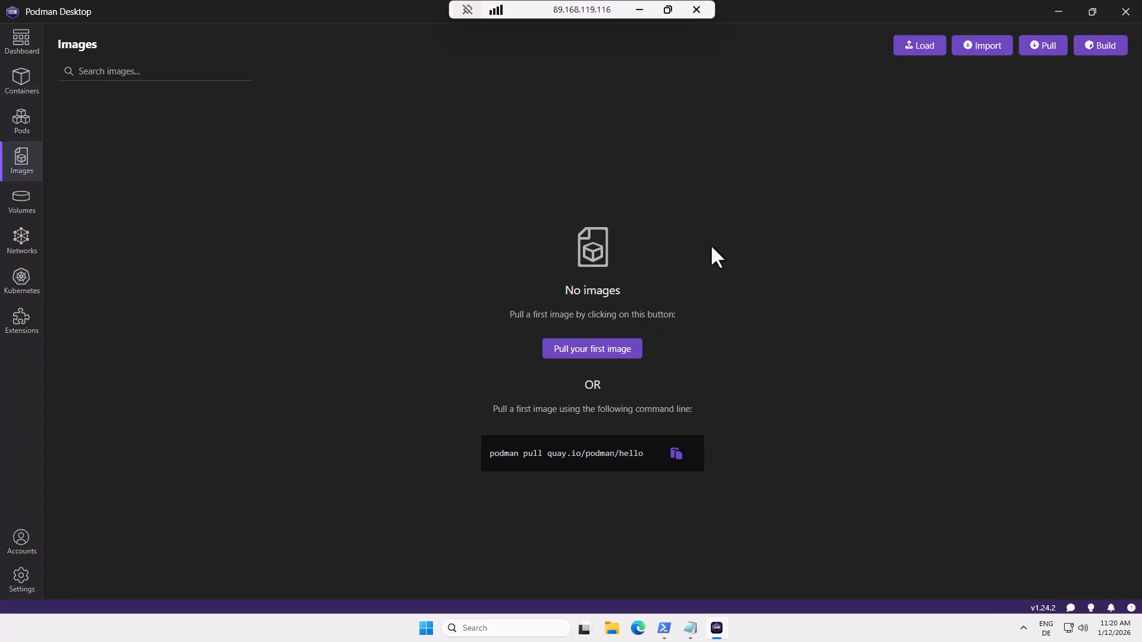